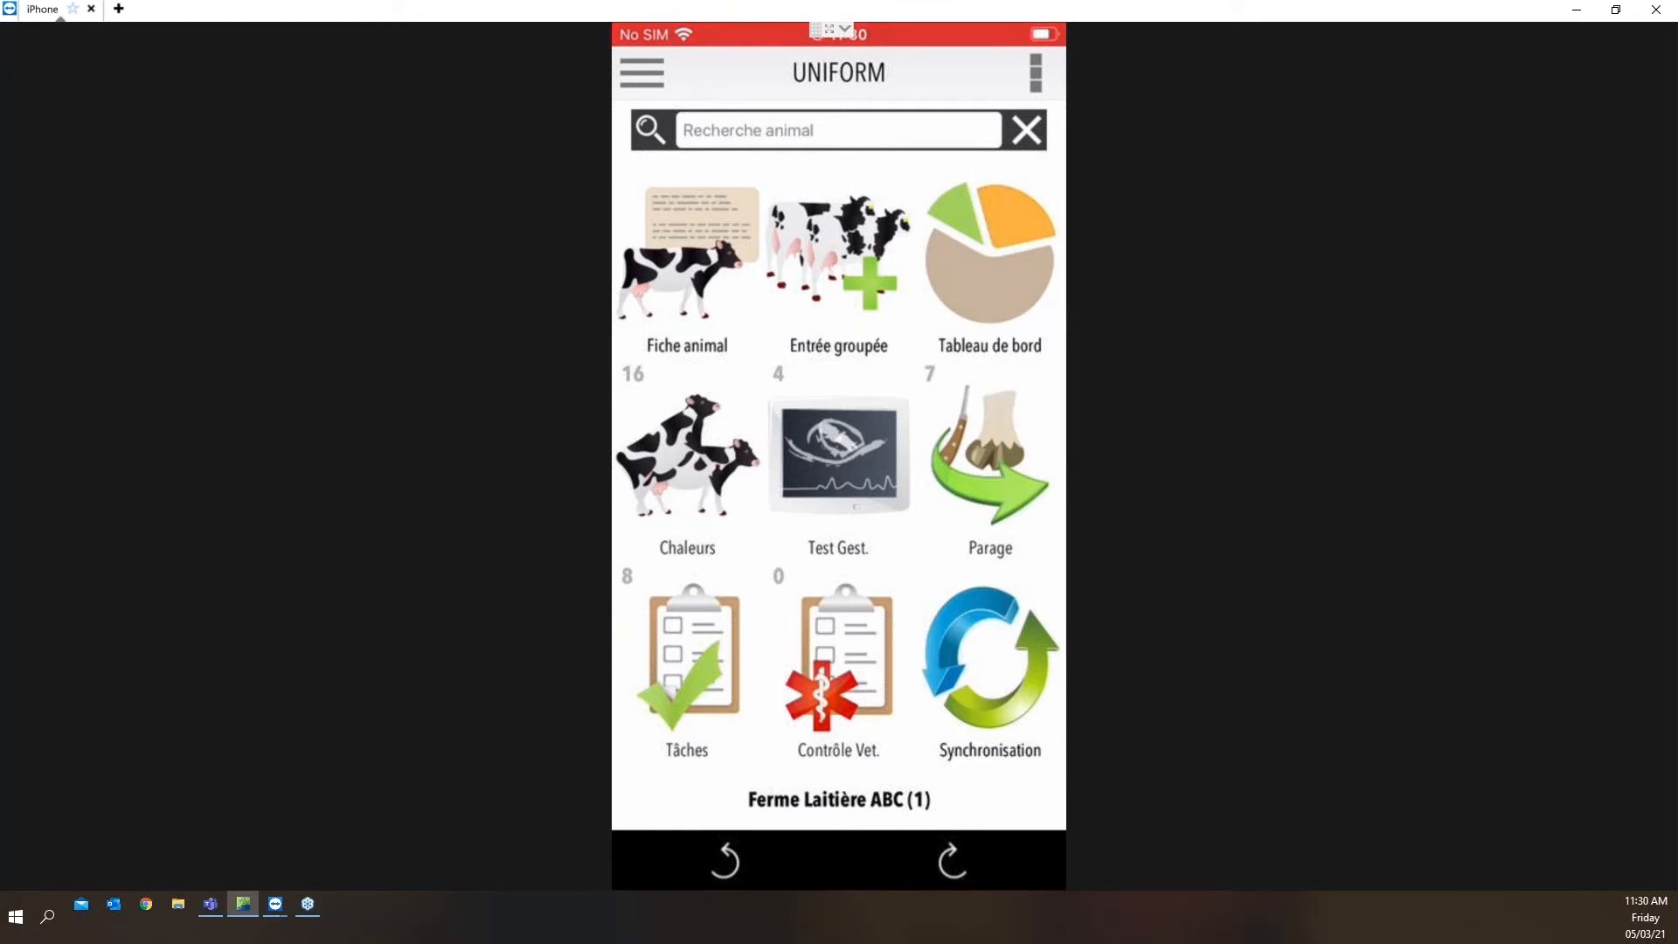
Switch to the UNIFORM Canada Gold desktop program by moving its window onto this screen and maximizing it
{"action": "left_click_drag", "start_coordinate": [1677, 125], "coordinate": [1666, 125]}
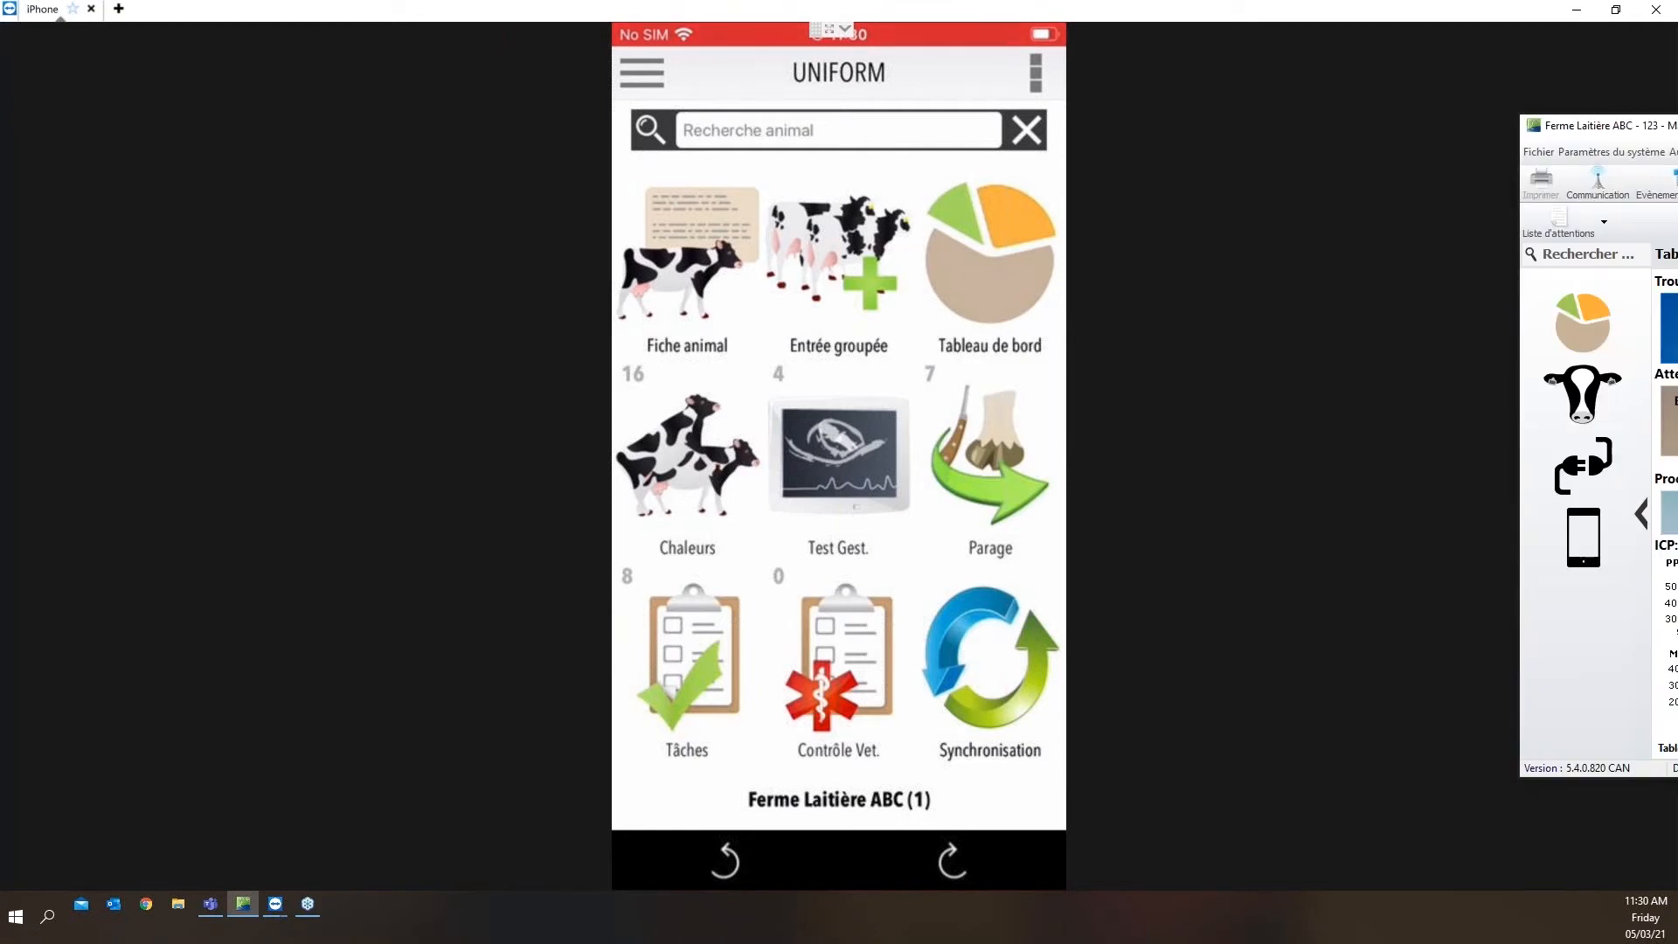
{"action": "left_click_drag", "start_coordinate": [1665, 125], "coordinate": [1125, 149]}
{"action": "left_click", "coordinate": [1378, 150]}
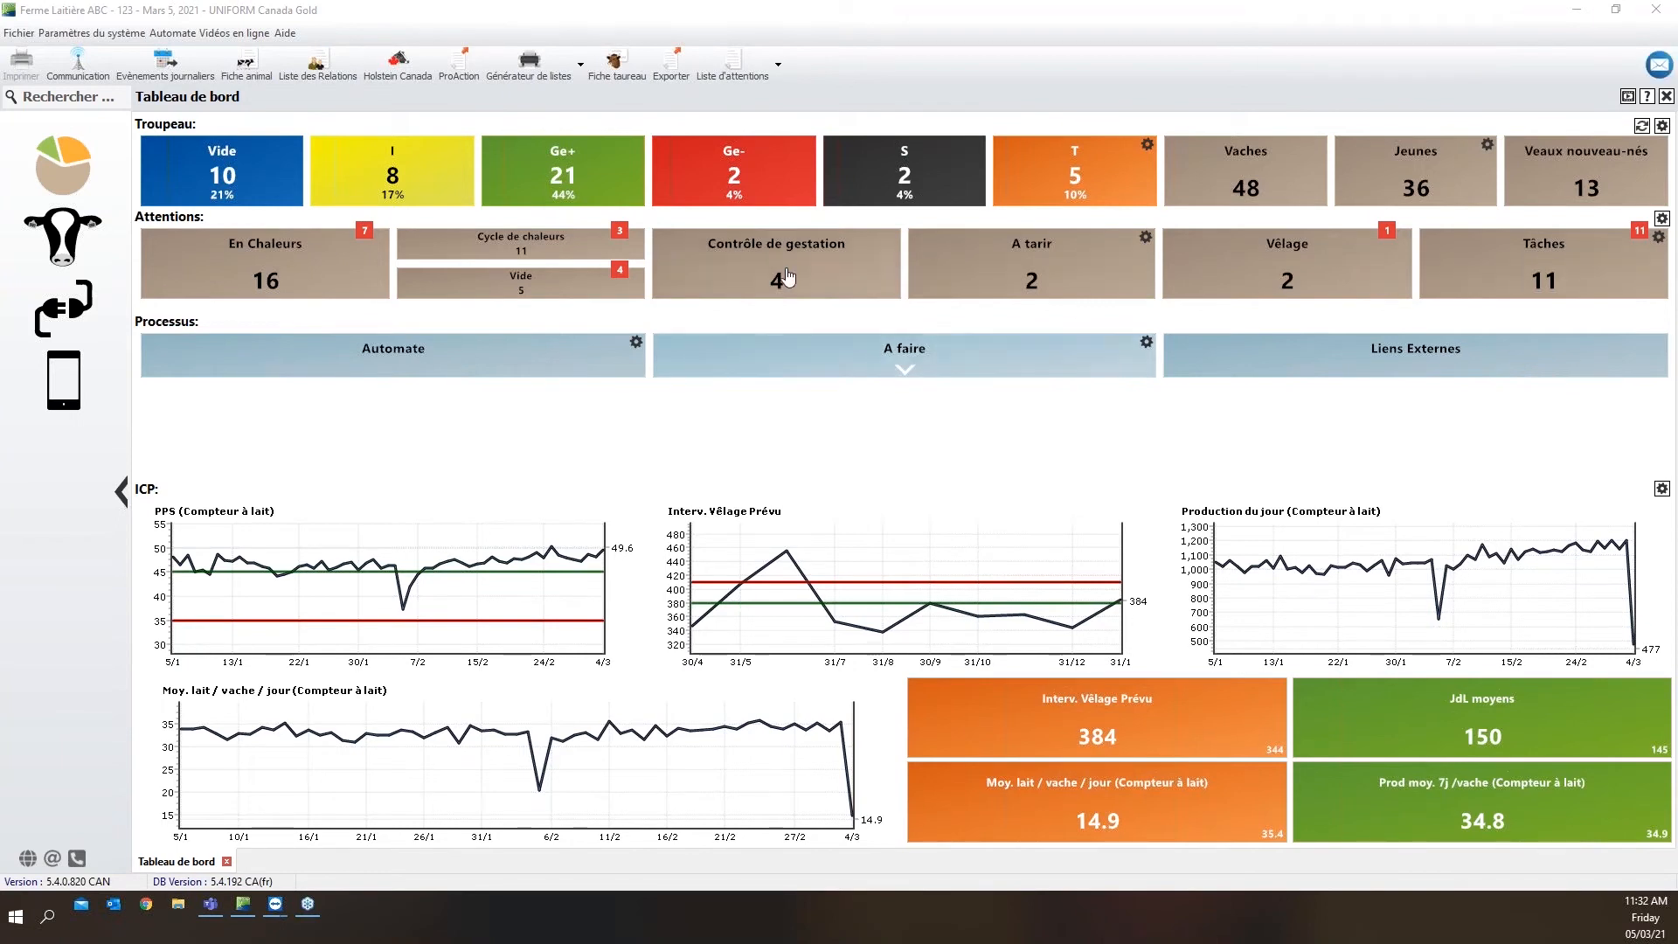
In the health (Santé) parameters of the daily events, set the default hoof-trimming treatment to Parage
{"action": "left_click", "coordinate": [194, 81]}
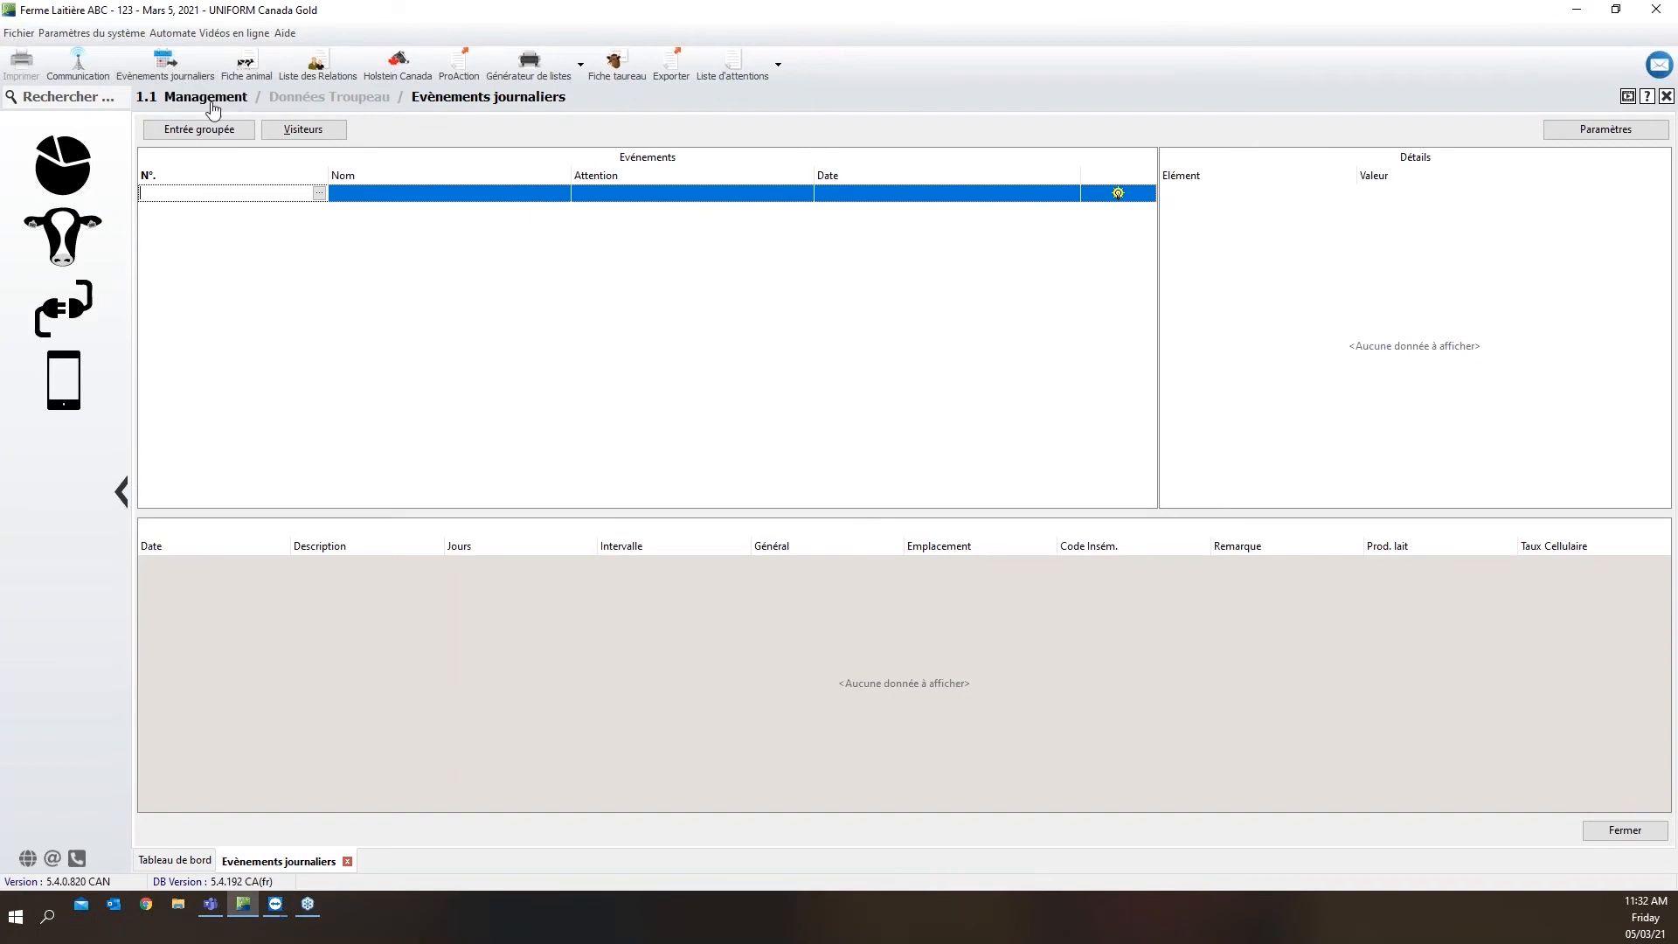
{"action": "left_click", "coordinate": [1556, 134]}
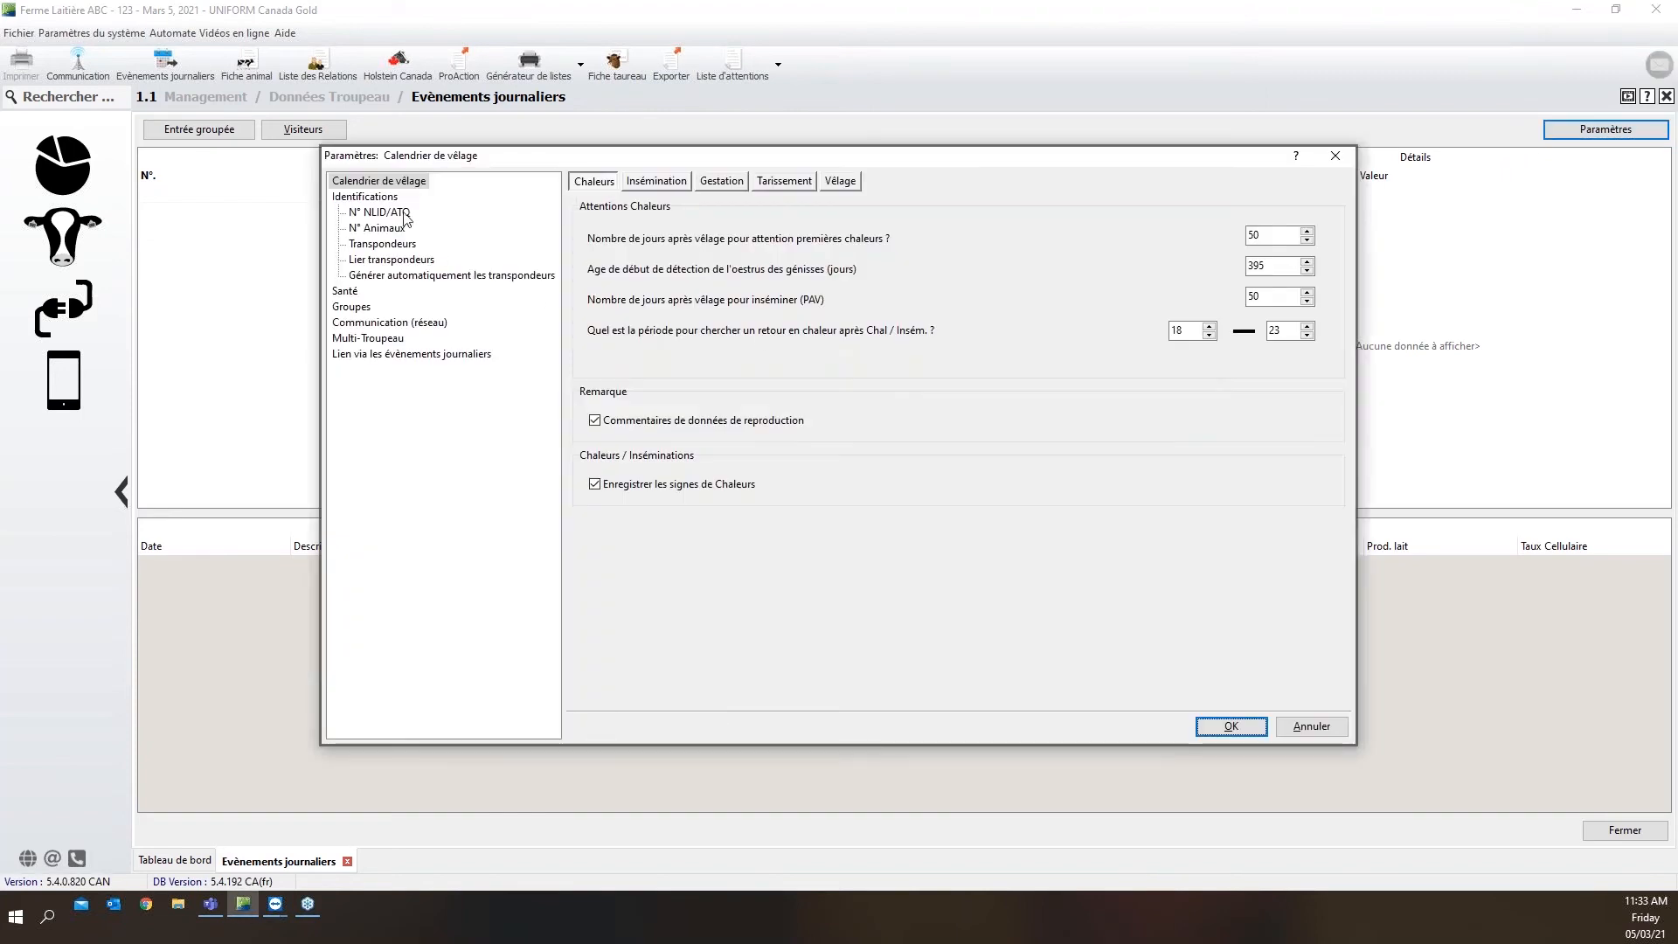
{"action": "left_click", "coordinate": [349, 293]}
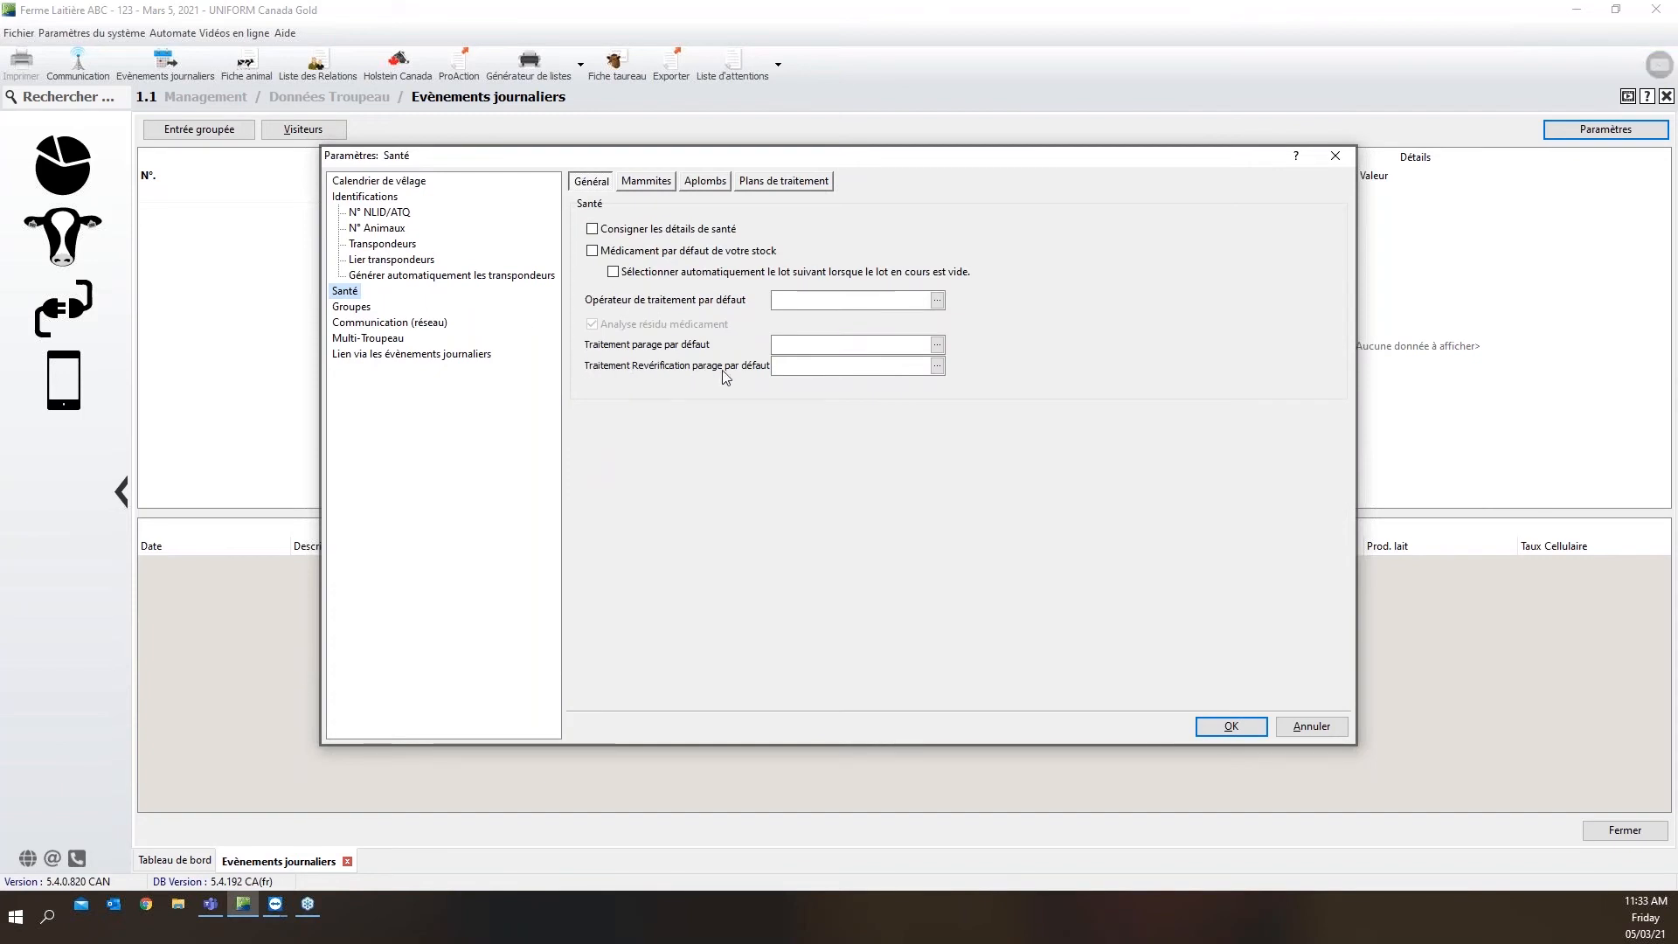
{"action": "left_click", "coordinate": [937, 347]}
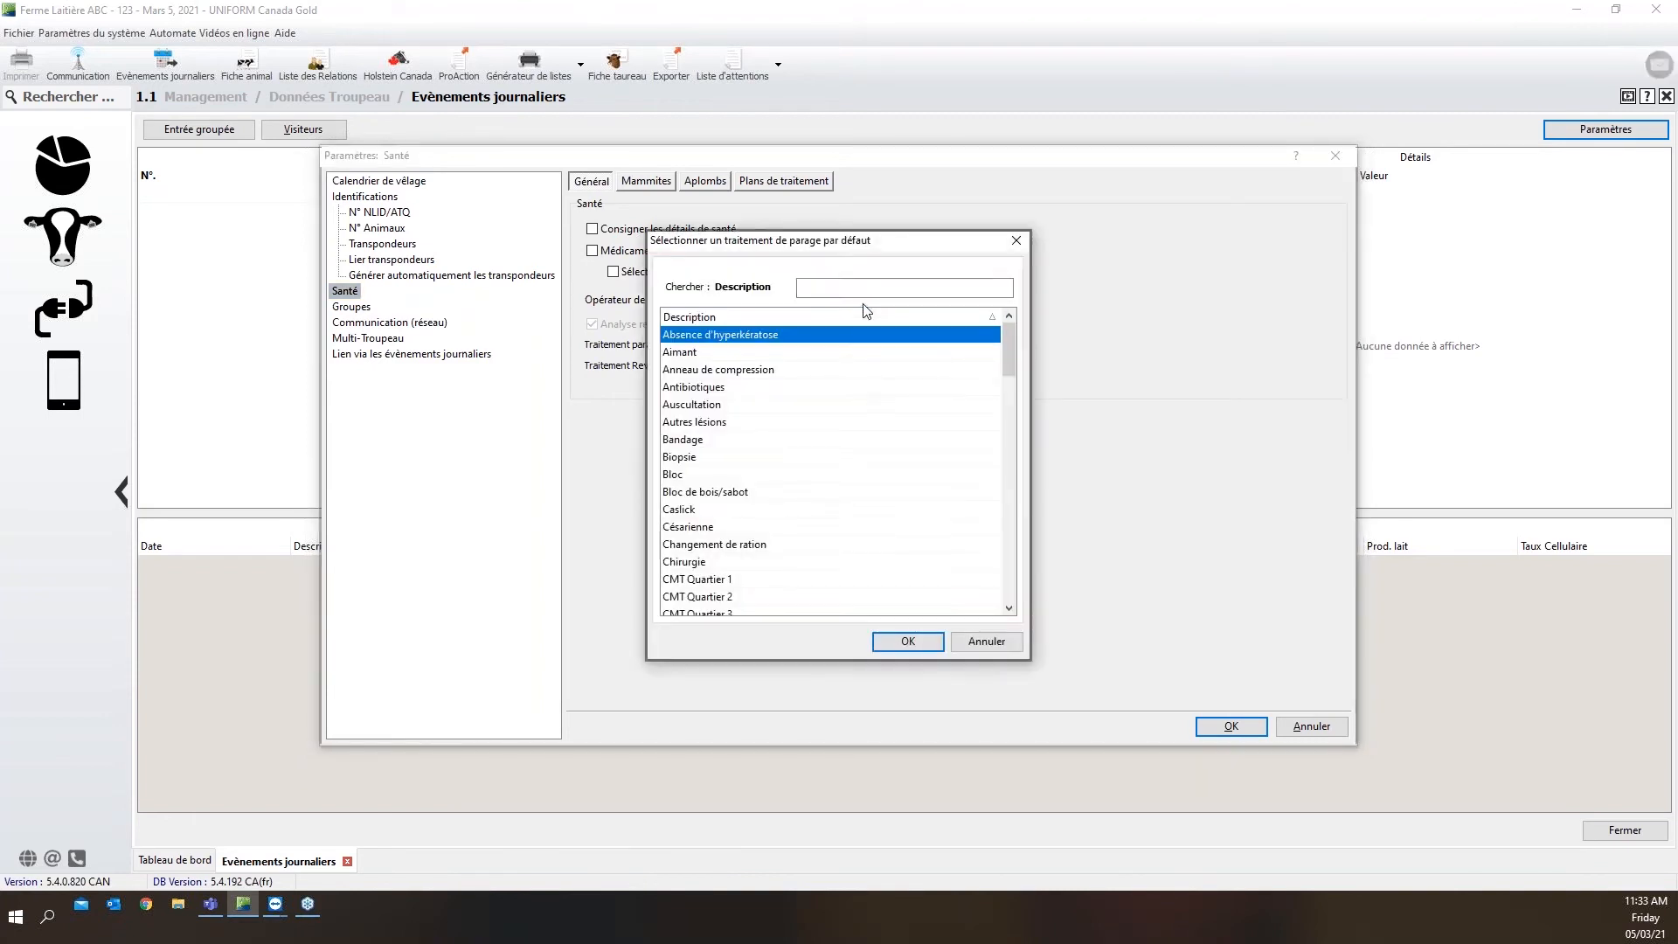
{"action": "type", "text": "parag"}
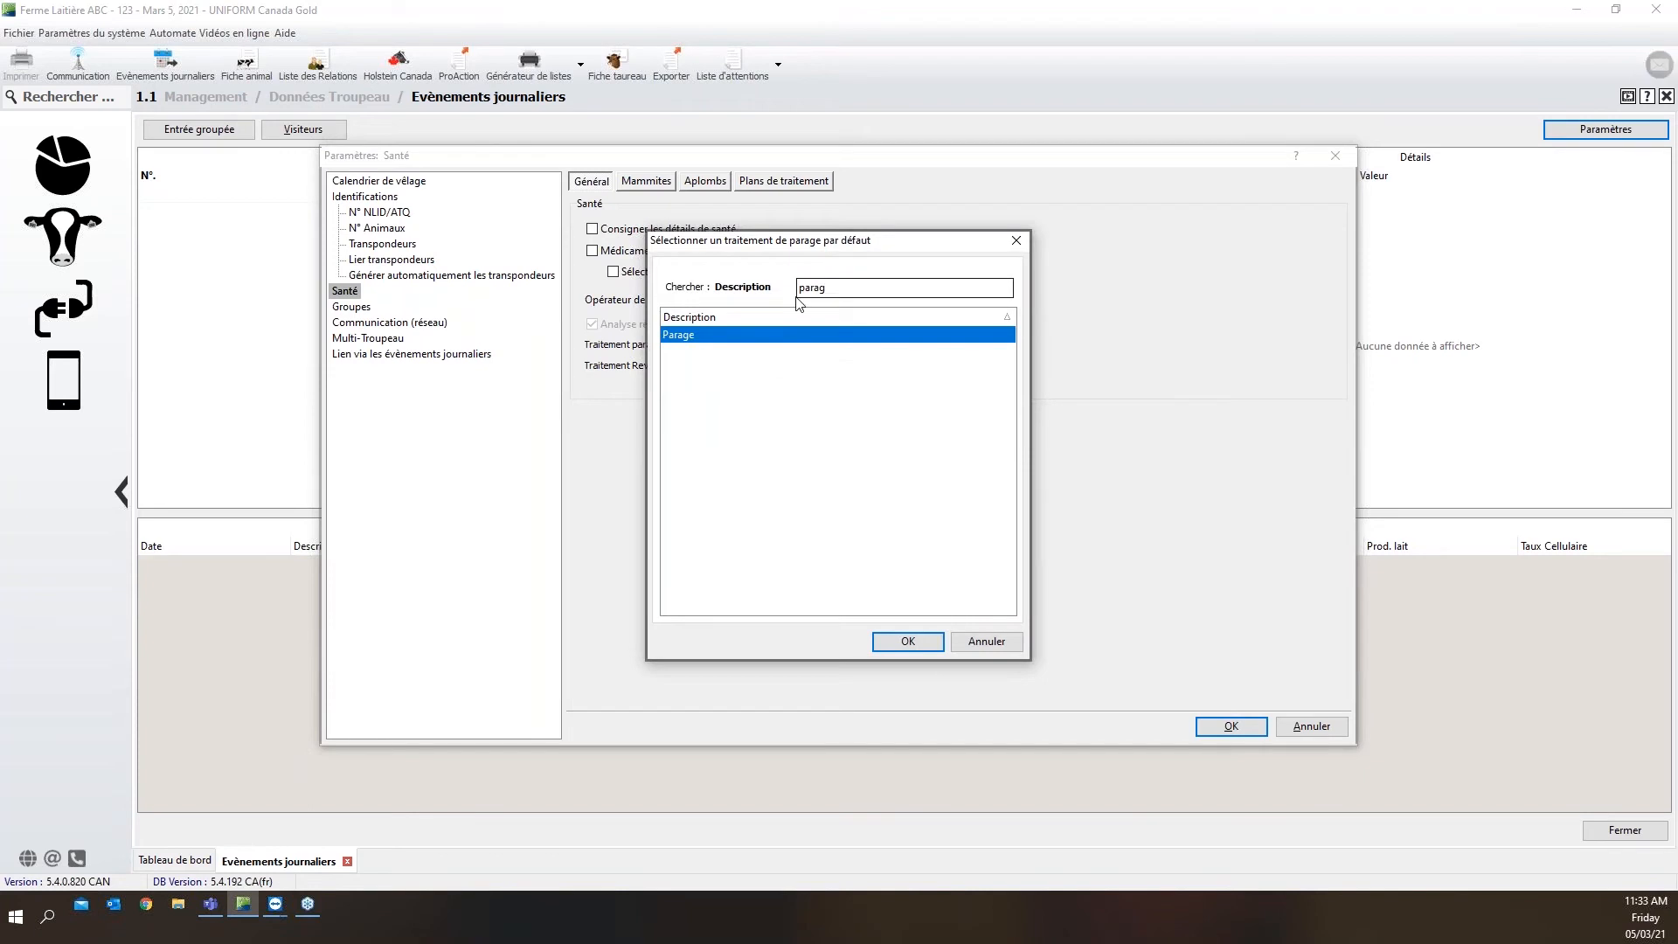
{"action": "left_click", "coordinate": [905, 641]}
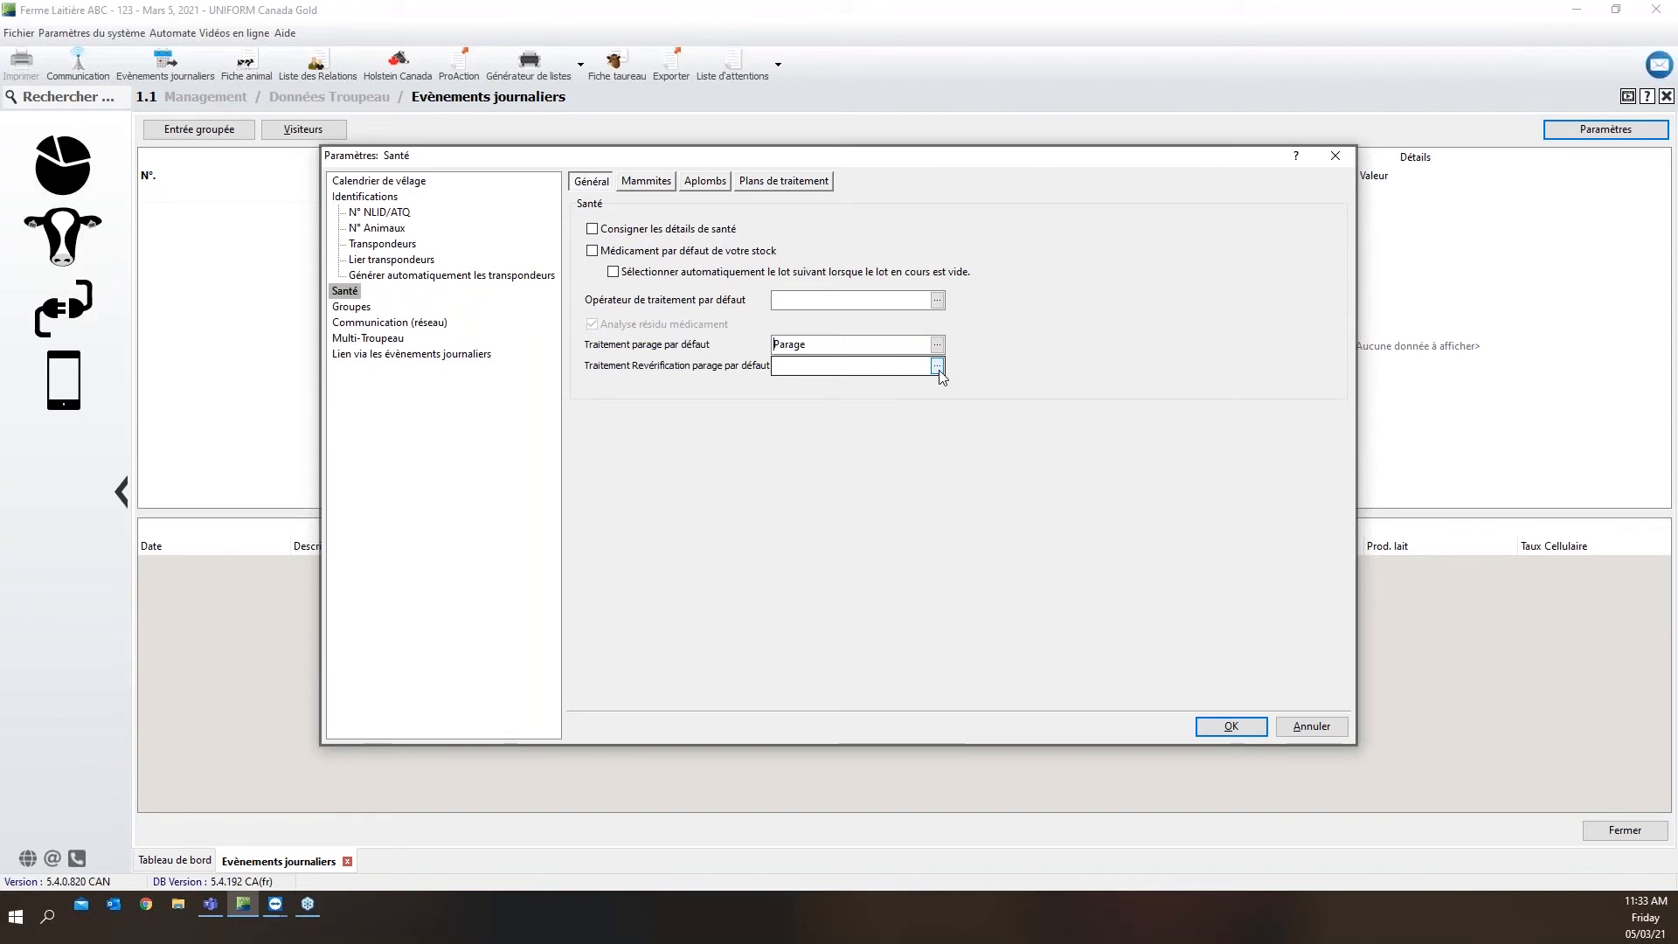
Set the default trimming recheck treatment to Parage and save the parameters, accepting the missing ear-tag series
{"action": "left_click", "coordinate": [938, 367]}
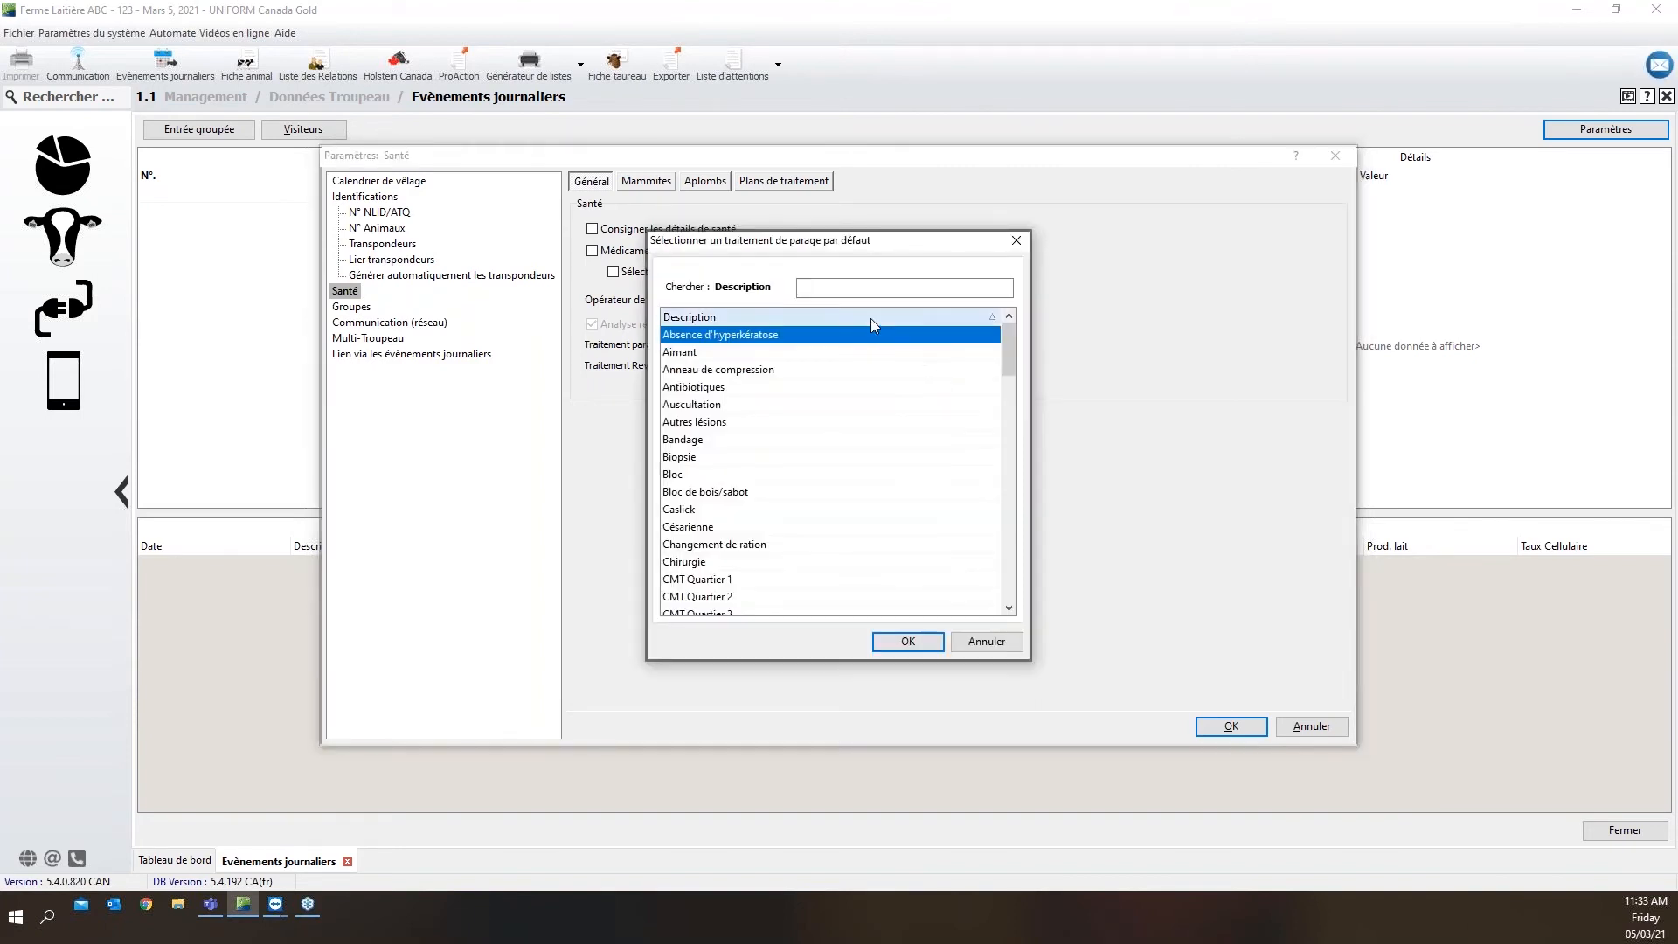
{"action": "type", "text": "parage"}
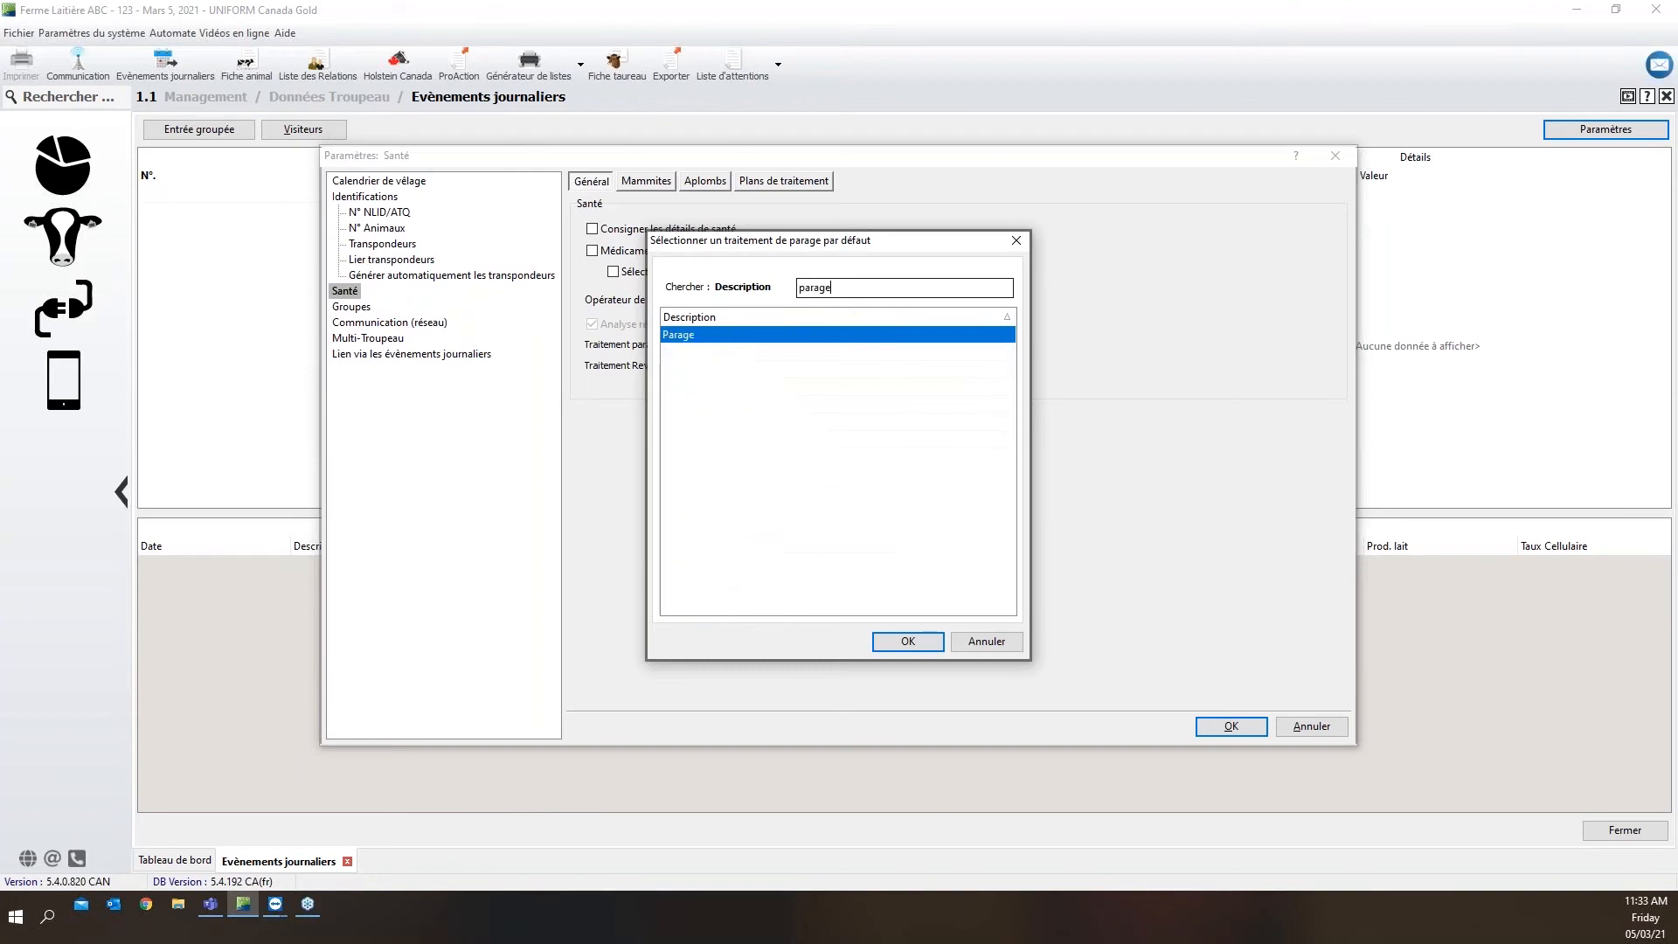
{"action": "left_click", "coordinate": [887, 641]}
{"action": "left_click", "coordinate": [775, 367]}
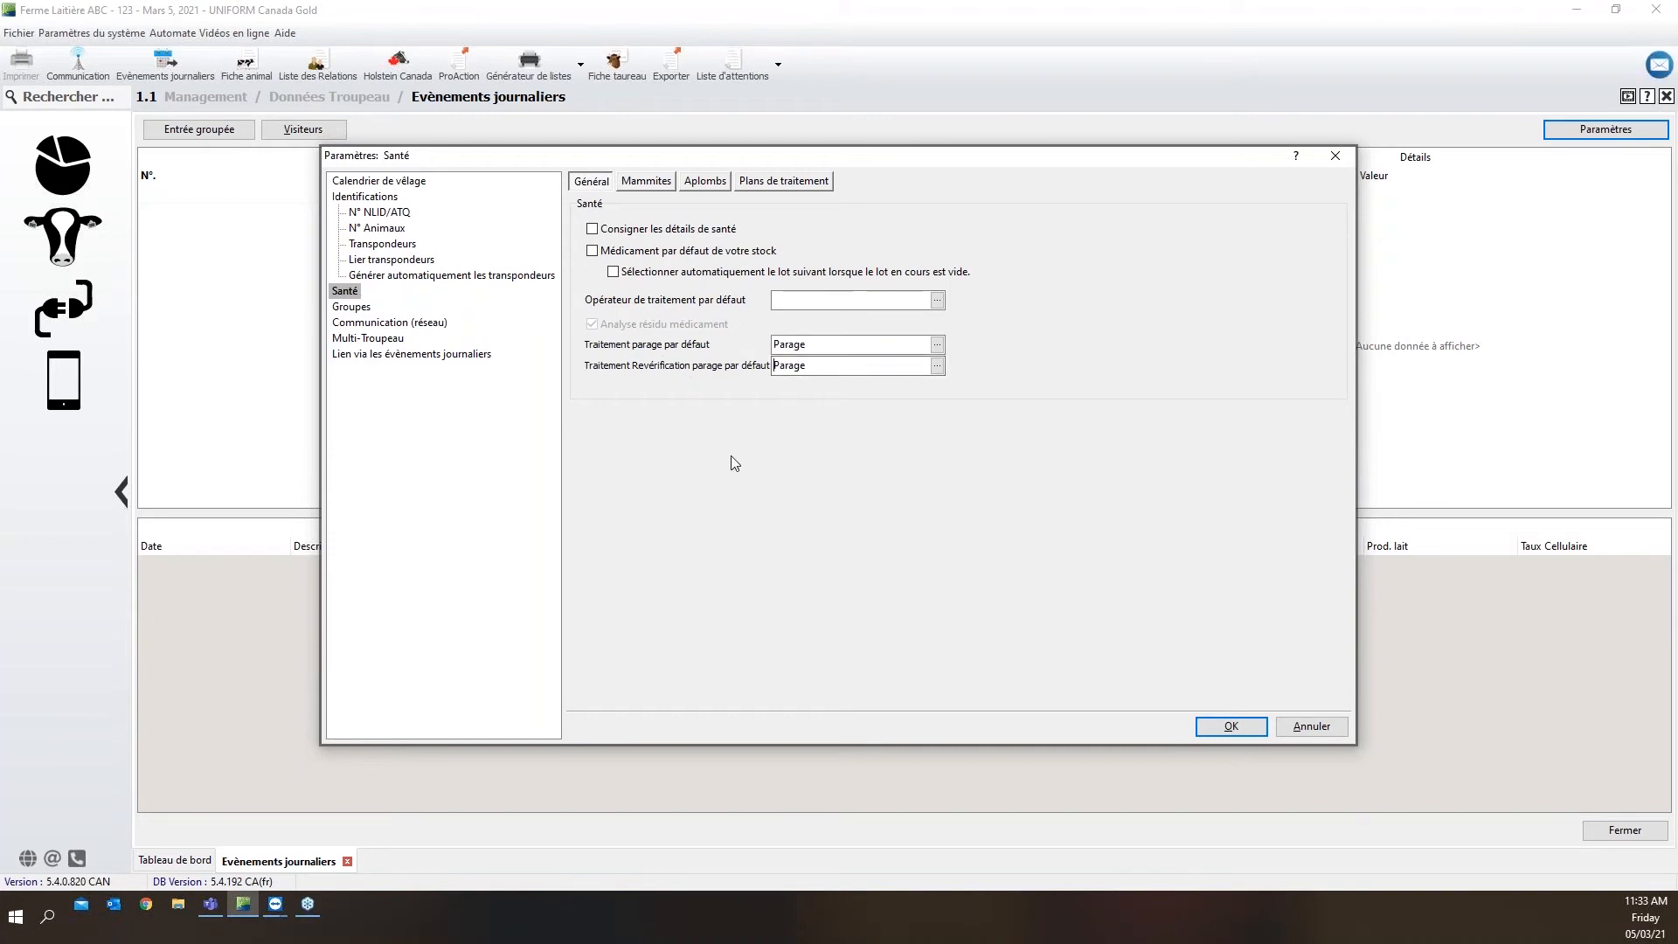
{"action": "left_click", "coordinate": [1200, 732]}
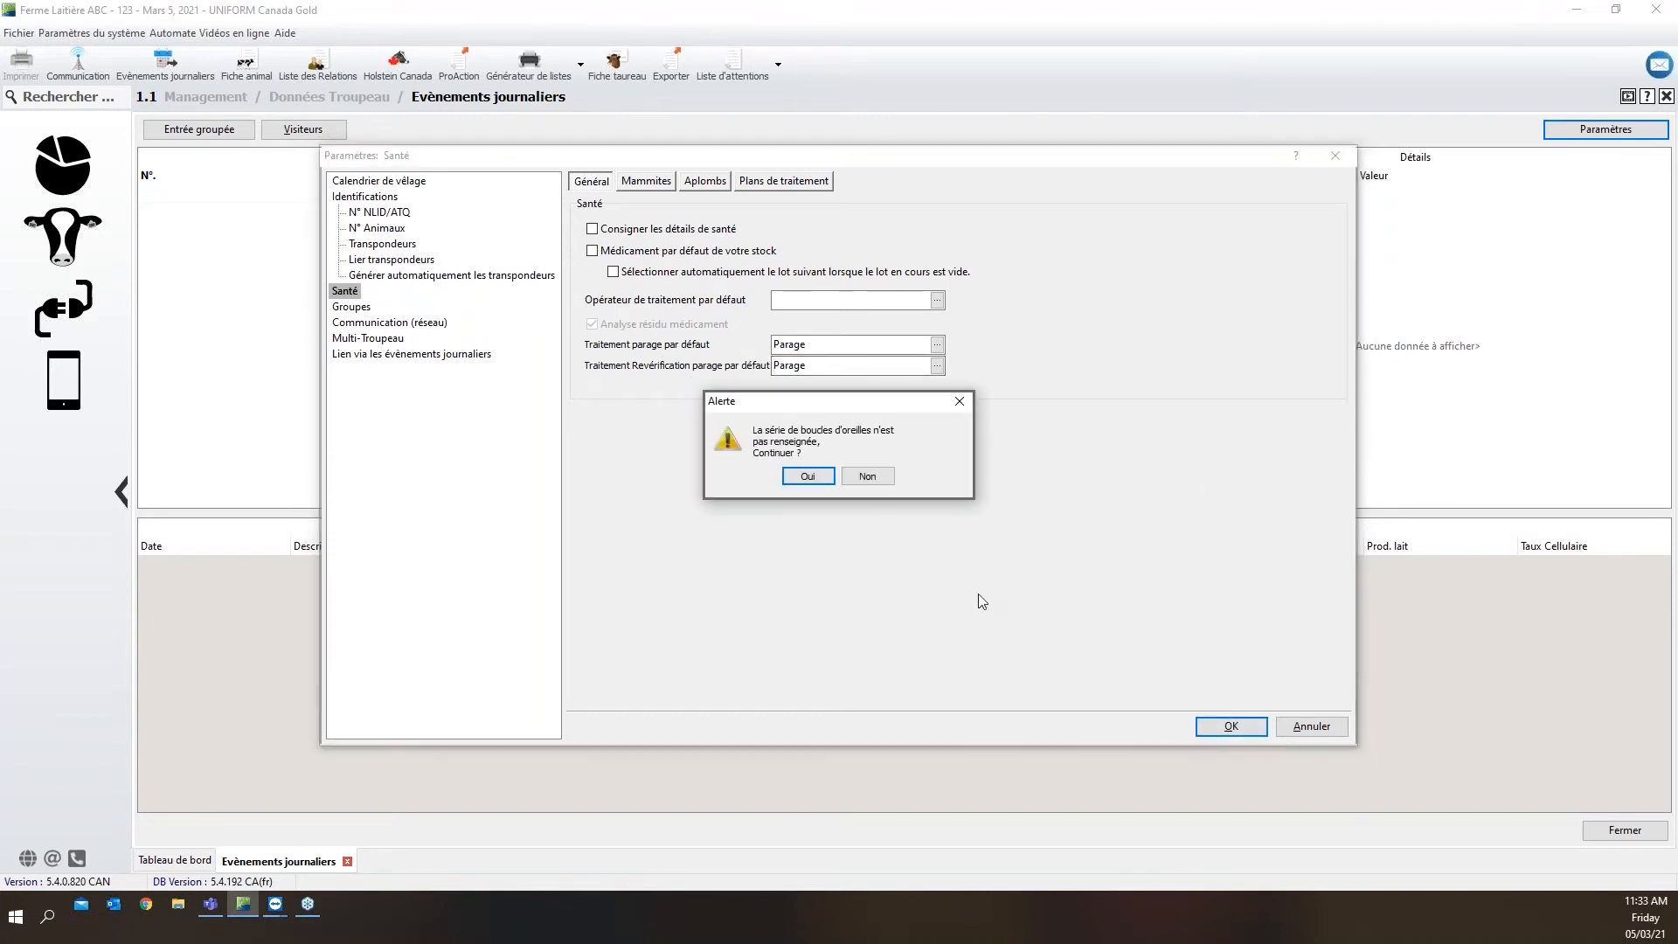
{"action": "left_click", "coordinate": [808, 477]}
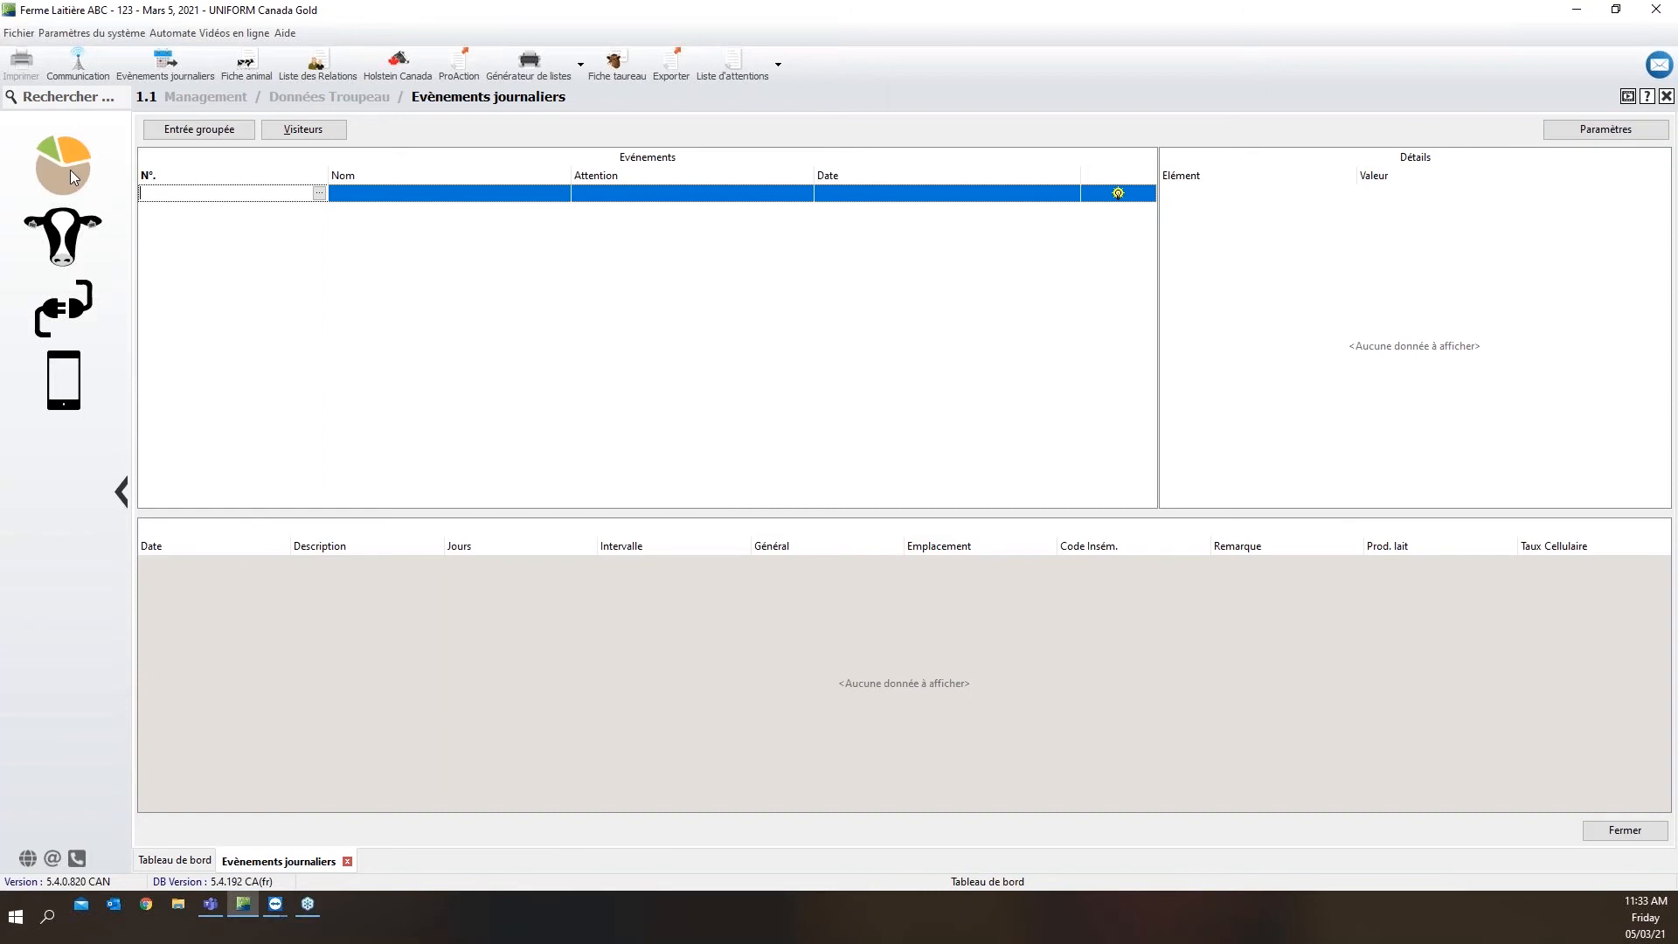
Open the list of planned activities in the action planner (1.14.4 Planificateur d'actions) of the herd data
{"action": "left_click", "coordinate": [73, 232]}
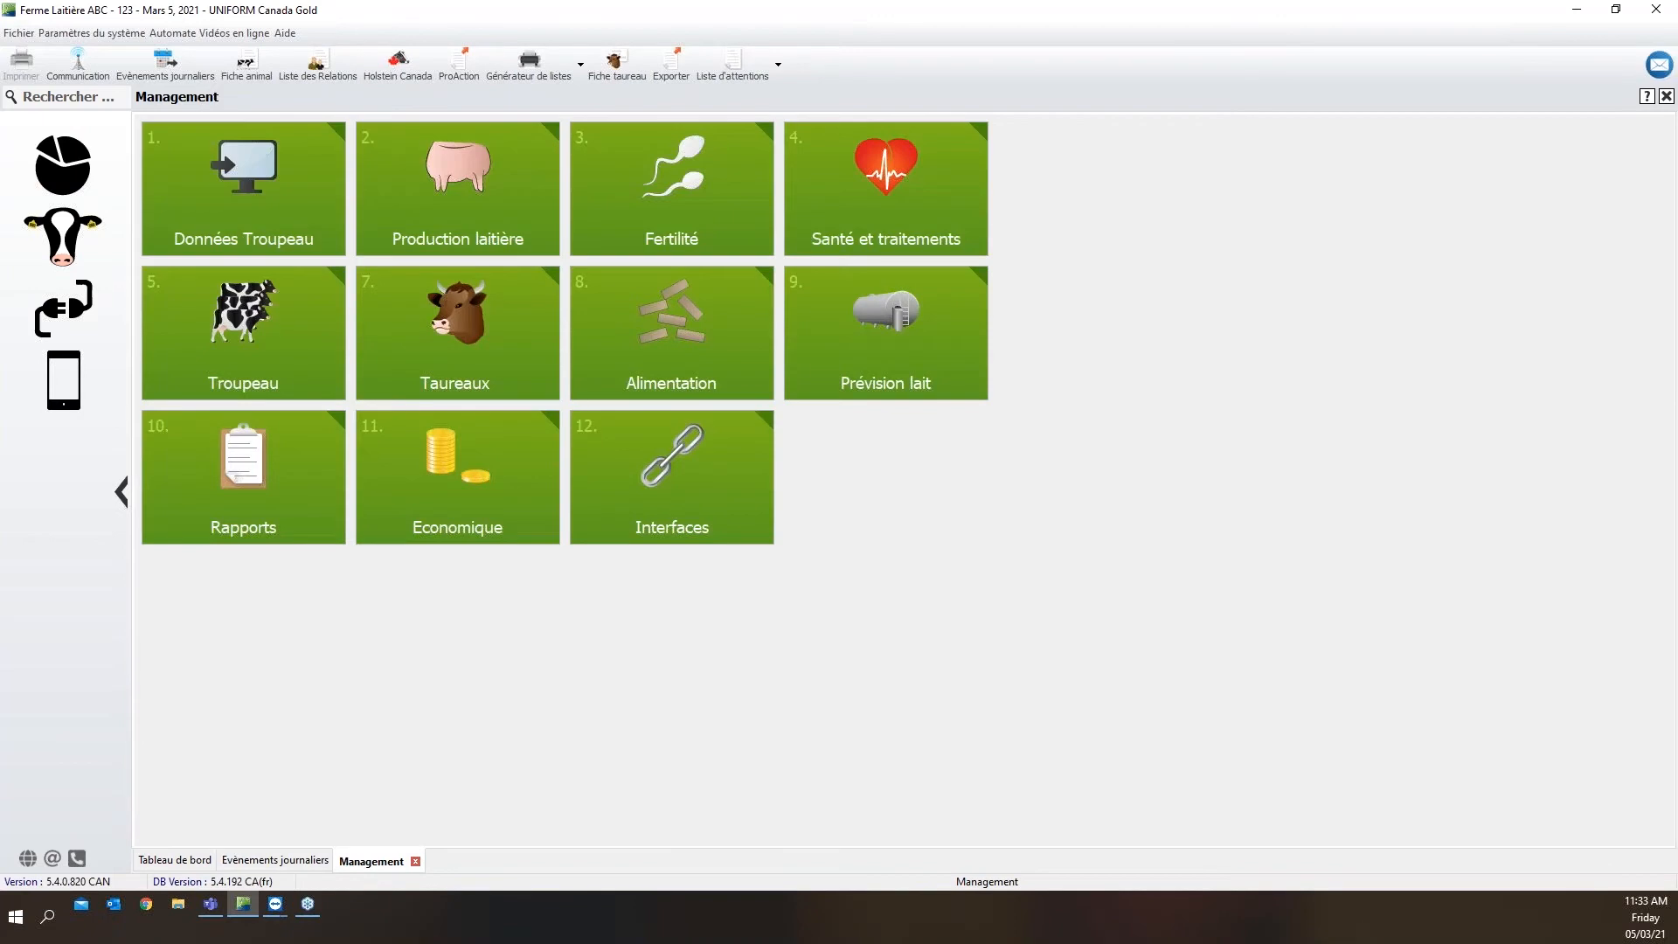
{"action": "left_click", "coordinate": [236, 222]}
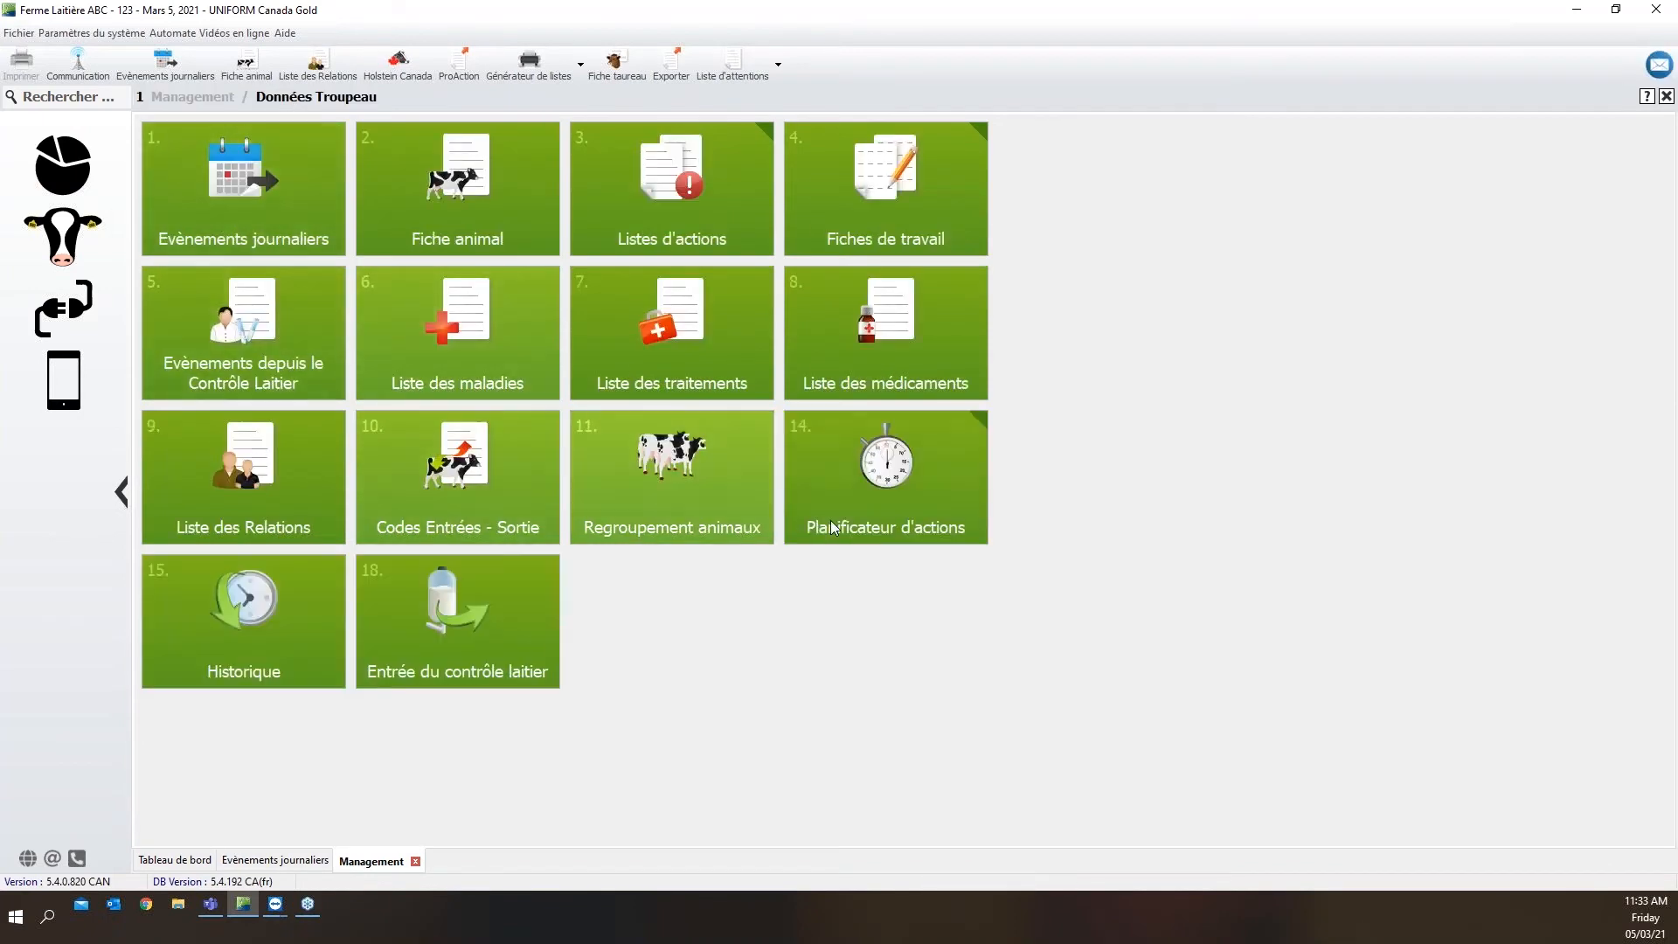
{"action": "left_click", "coordinate": [925, 501]}
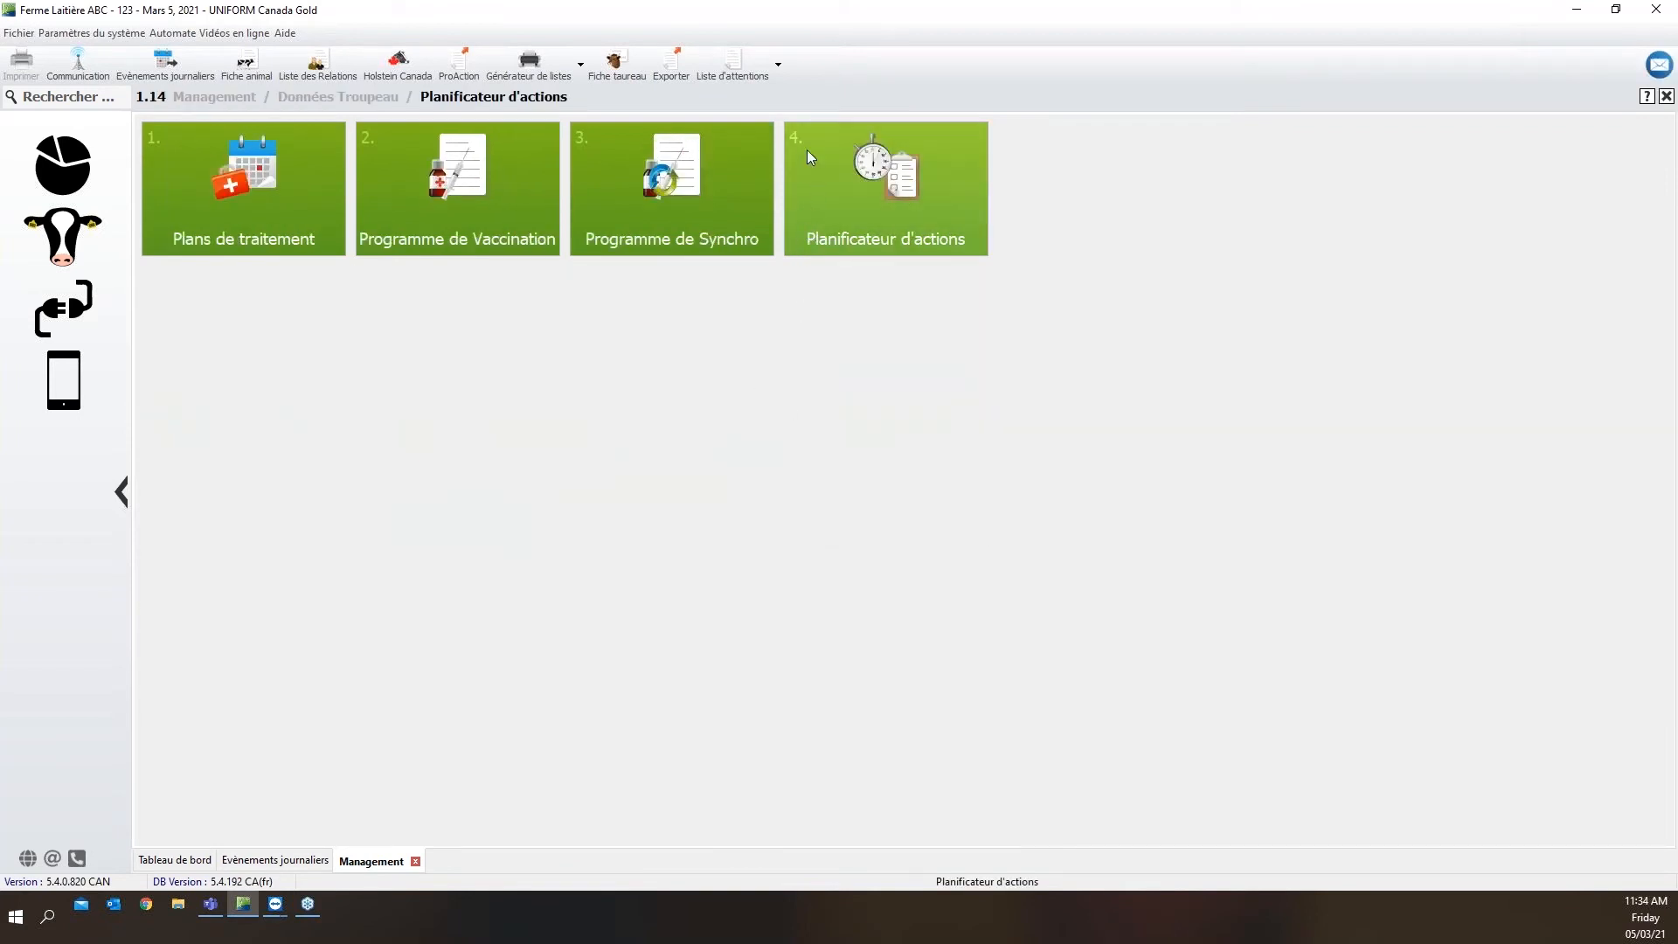
{"action": "left_click", "coordinate": [847, 191]}
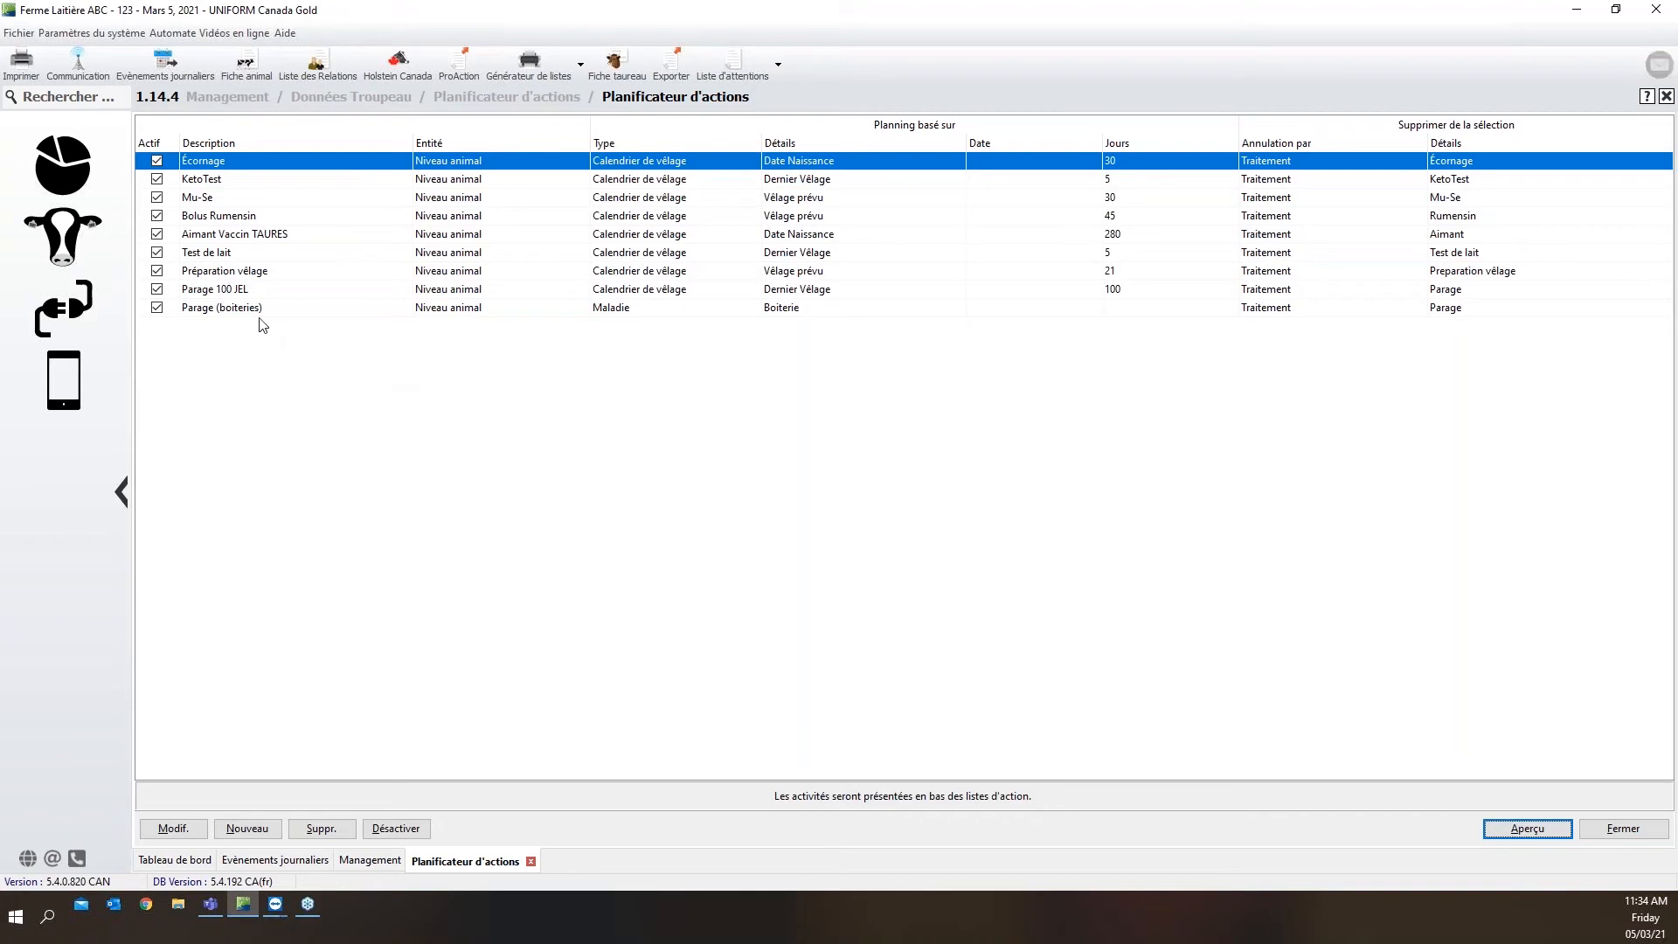
Delete the planned activity "Parage 100 JEL" from the action planner
{"action": "left_click", "coordinate": [236, 292]}
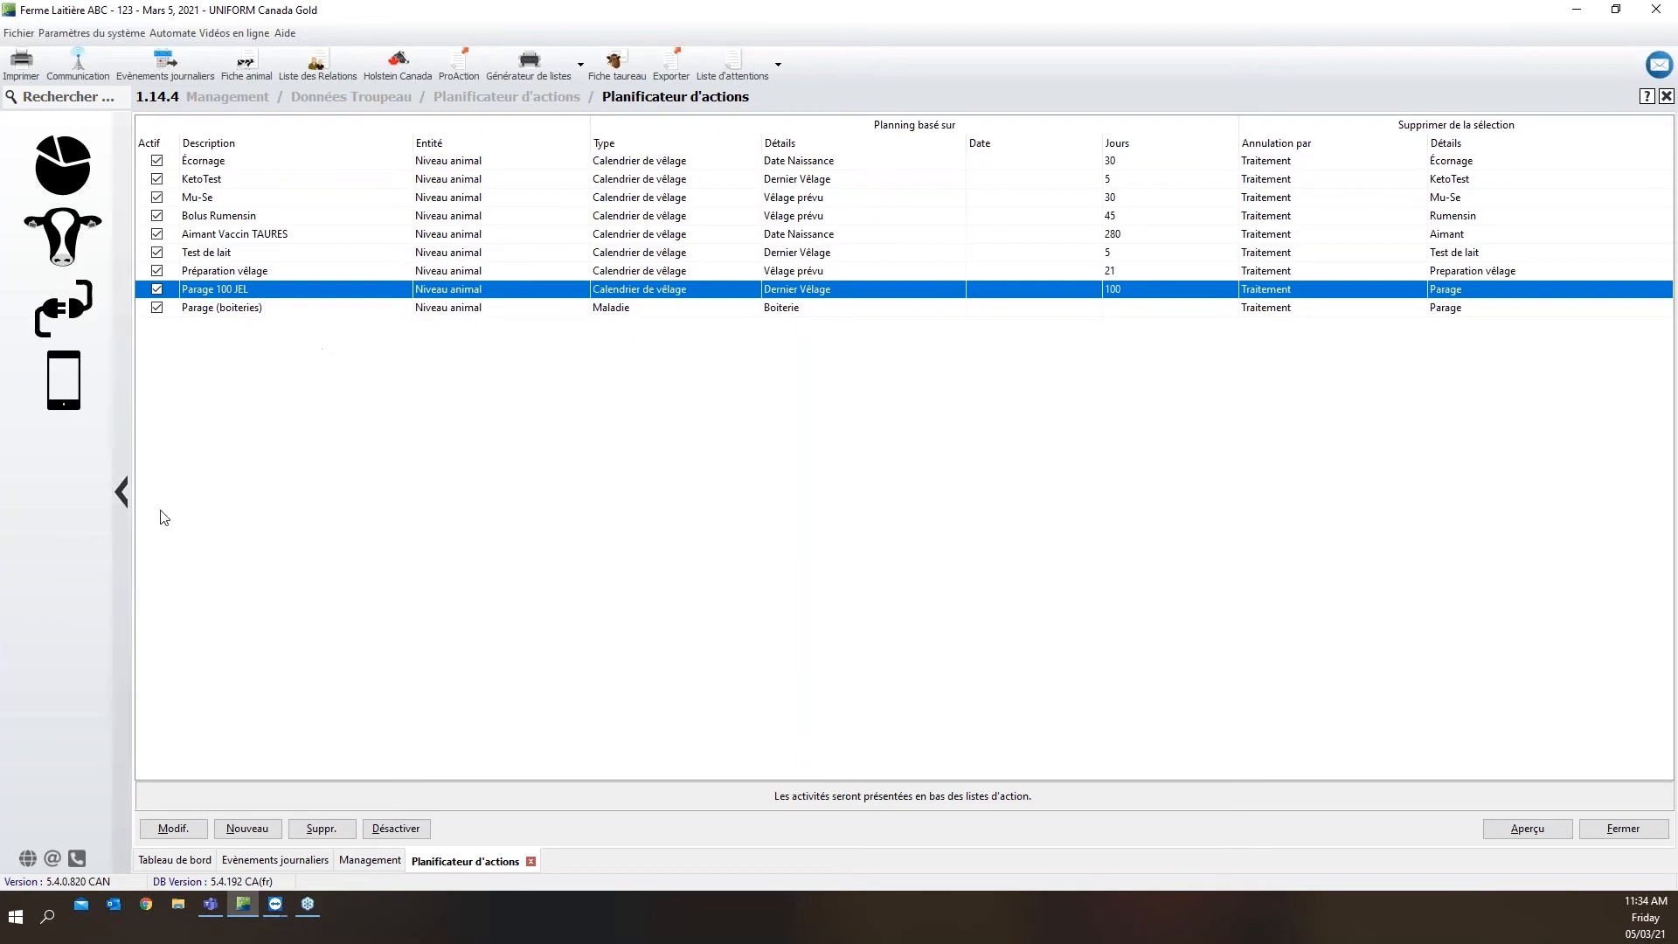
{"action": "left_click", "coordinate": [323, 827]}
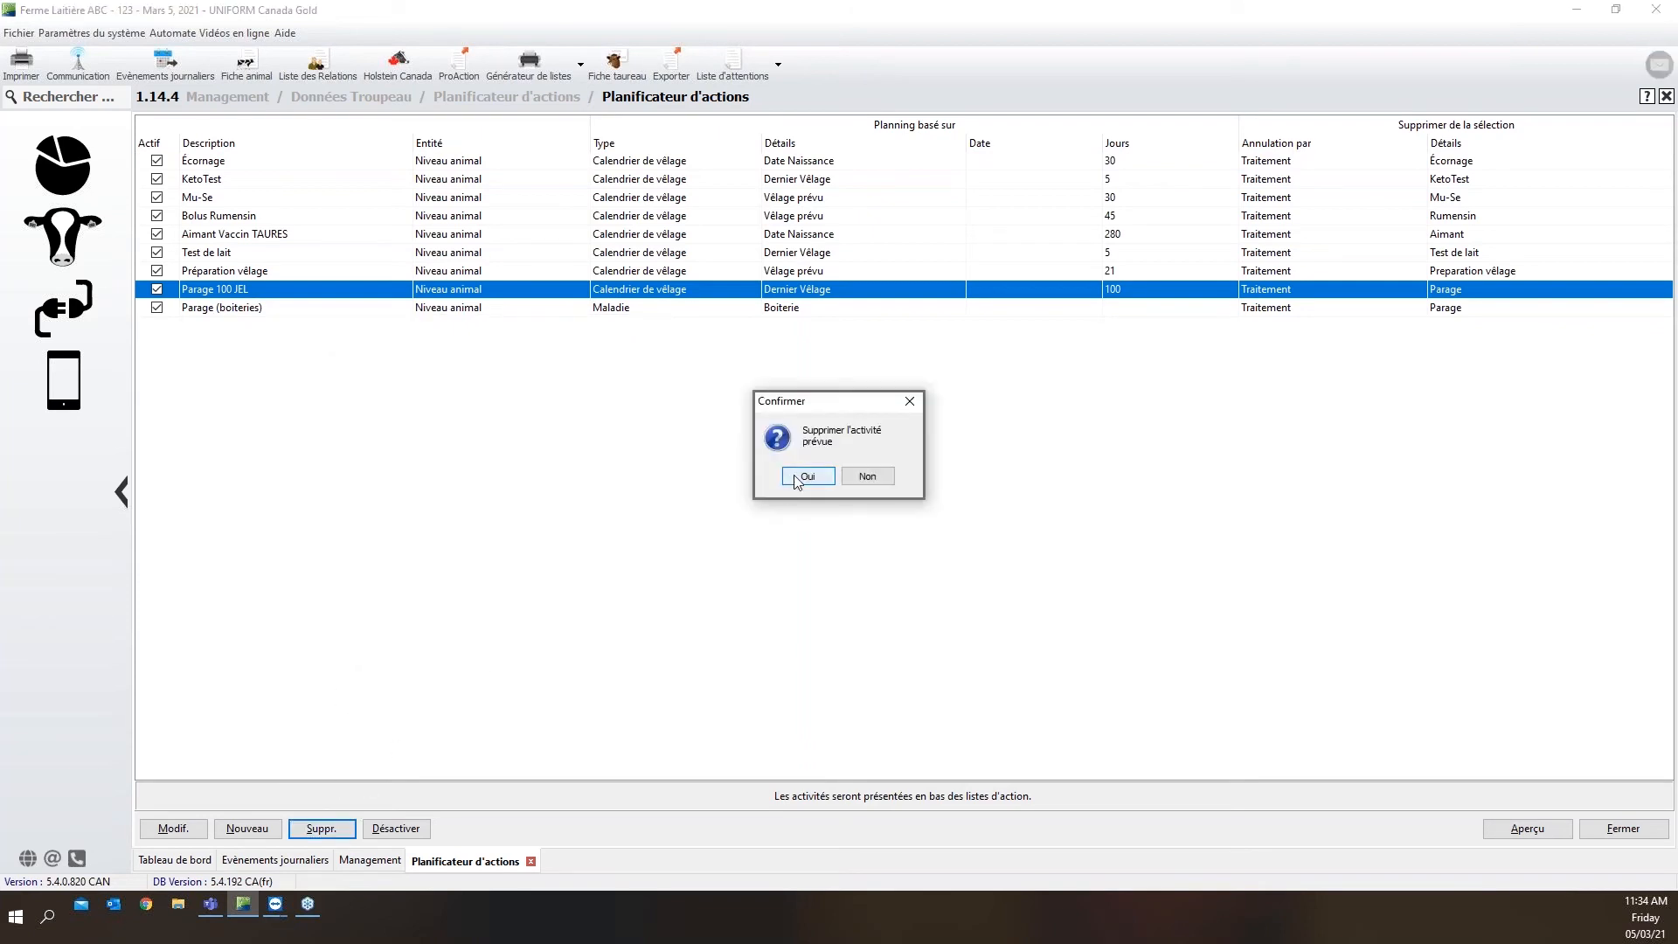
{"action": "left_click", "coordinate": [798, 478]}
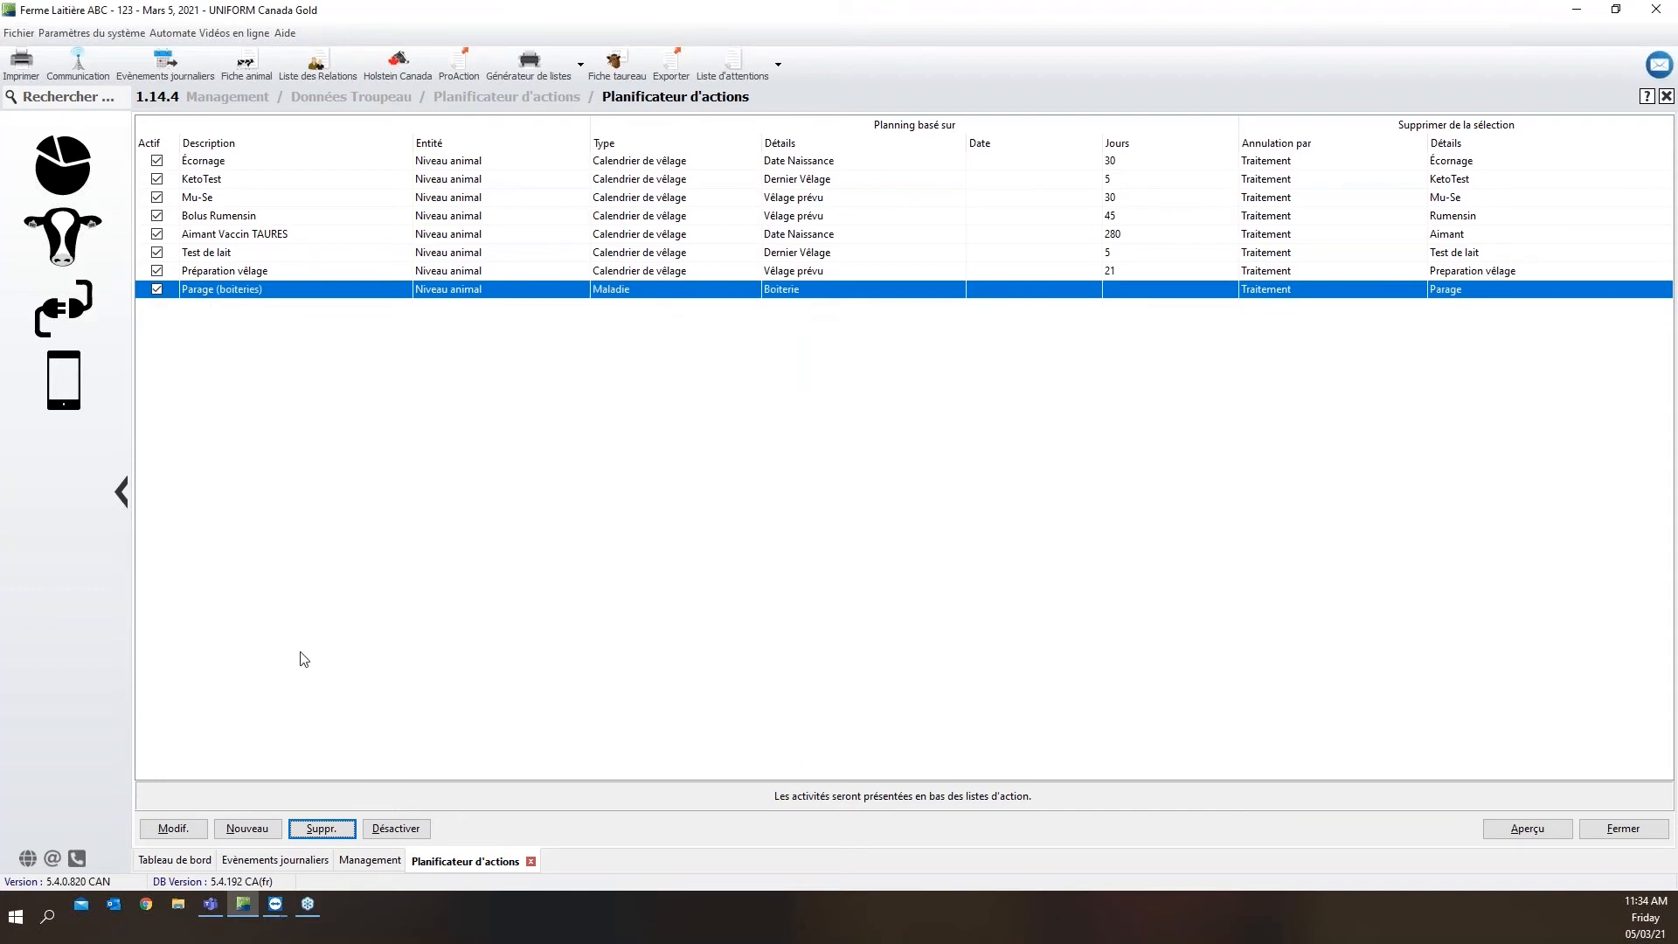
Start a new animal-level planned activity with the description "Parage 100JEL"
{"action": "left_click", "coordinate": [247, 829]}
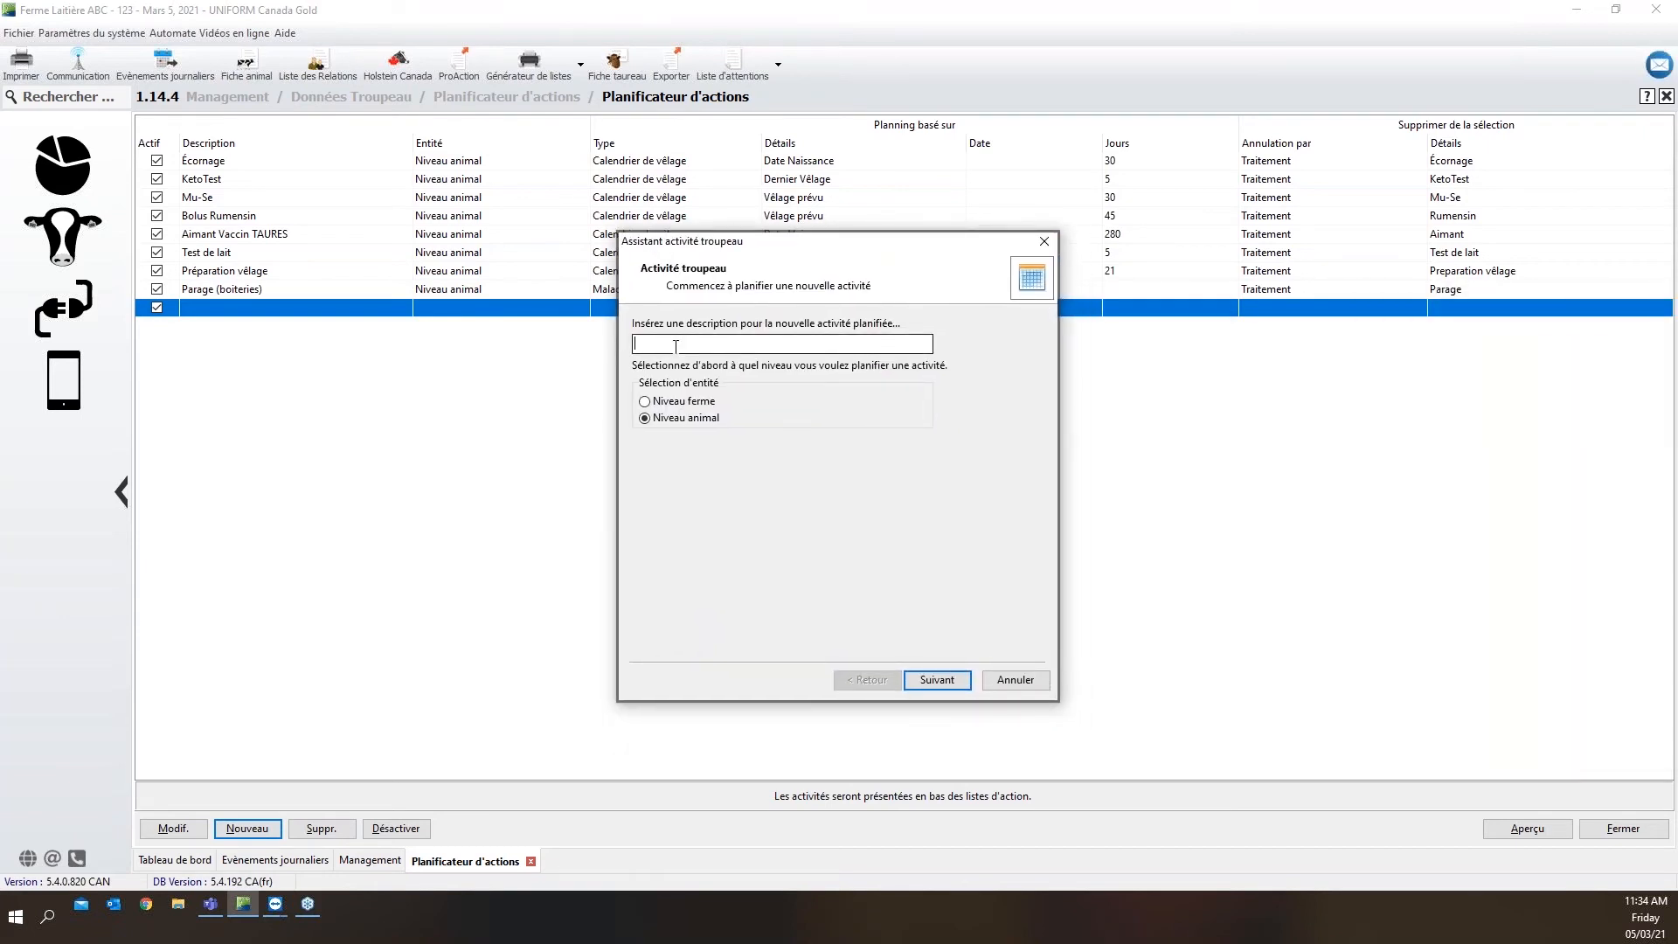
{"action": "type", "text": "Parage 100JEL"}
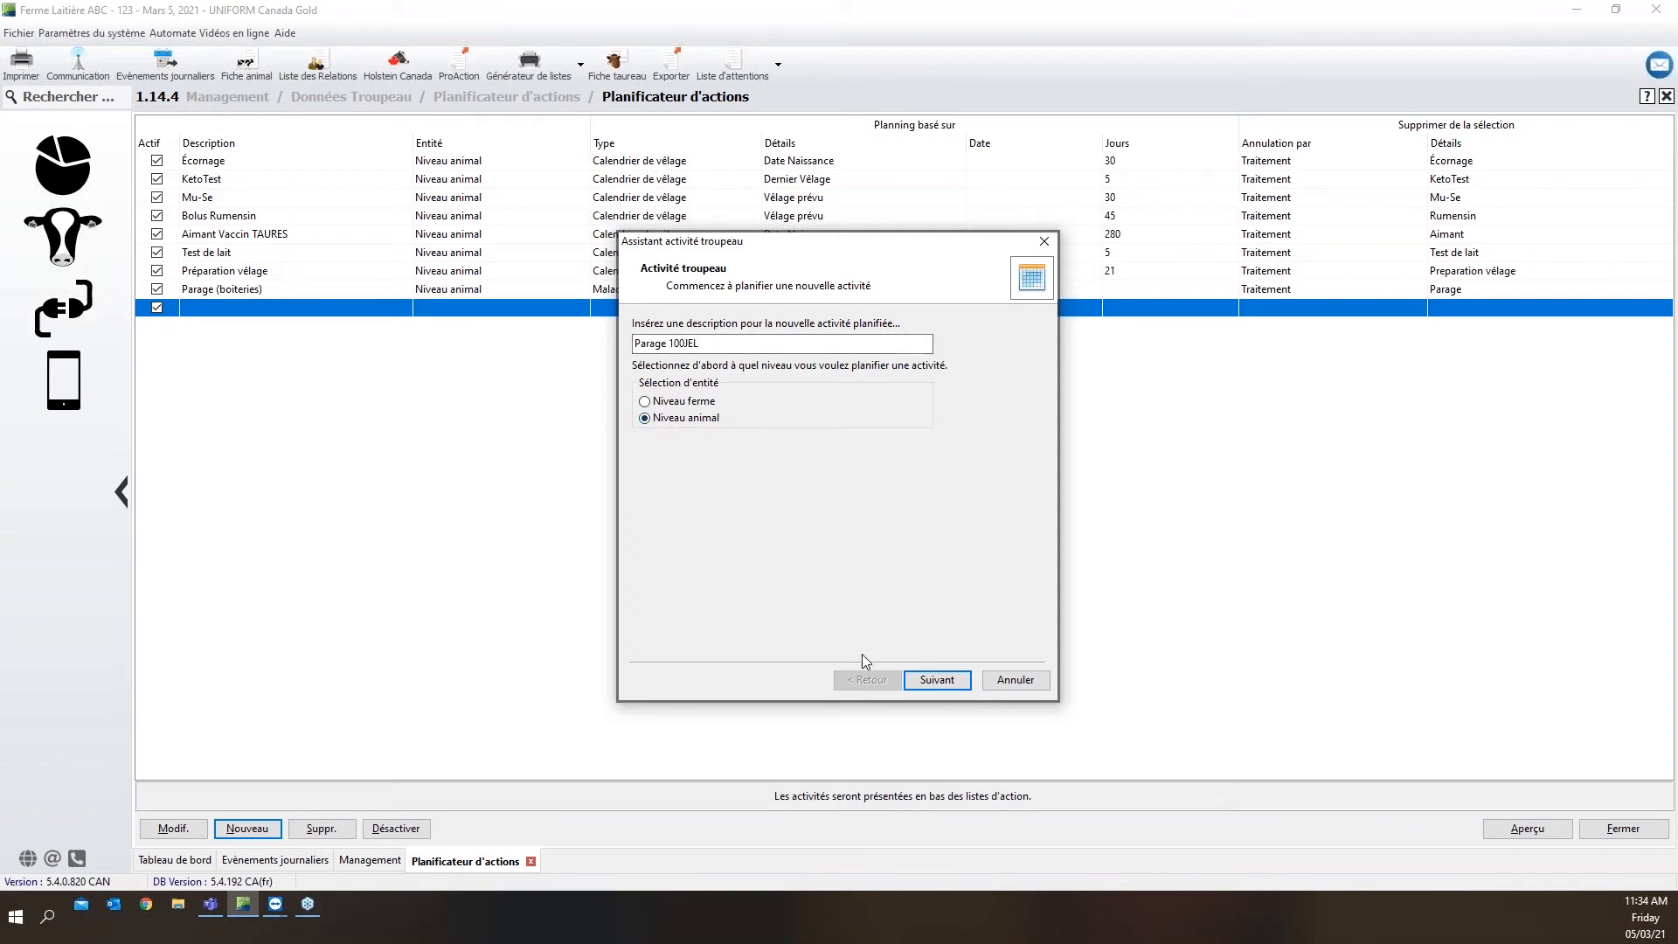
{"action": "left_click", "coordinate": [922, 686]}
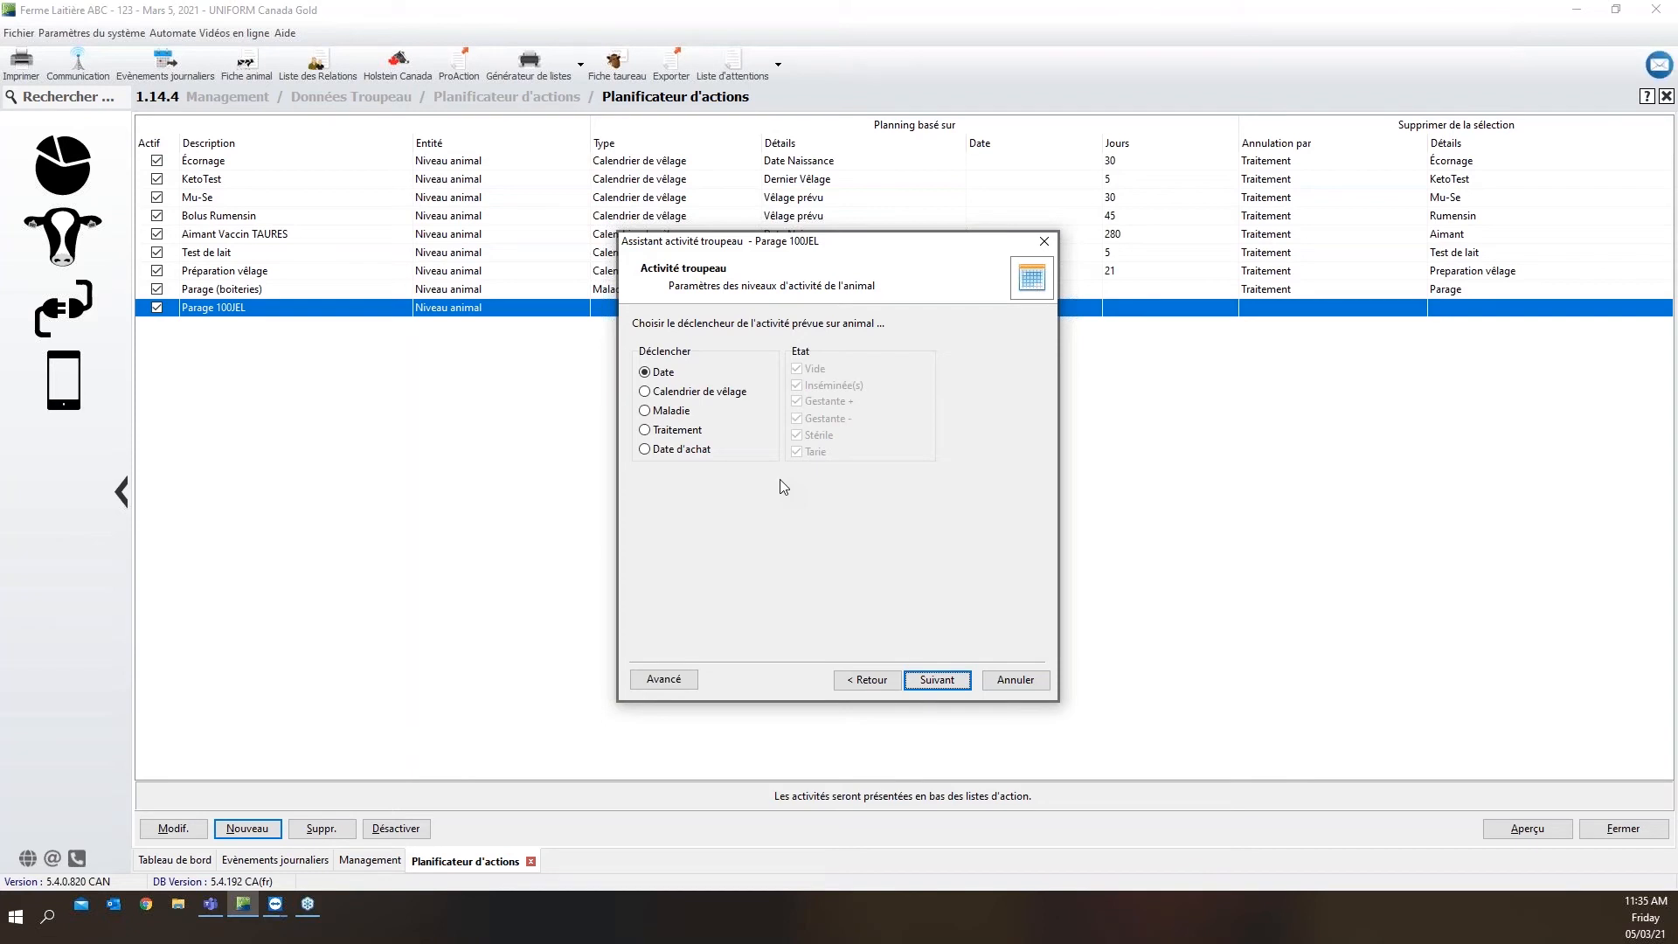
Trigger the activity from the calving calendar for all animal statuses, 100 days after the last calving (Dernier Vélage)
{"action": "left_click", "coordinate": [702, 394]}
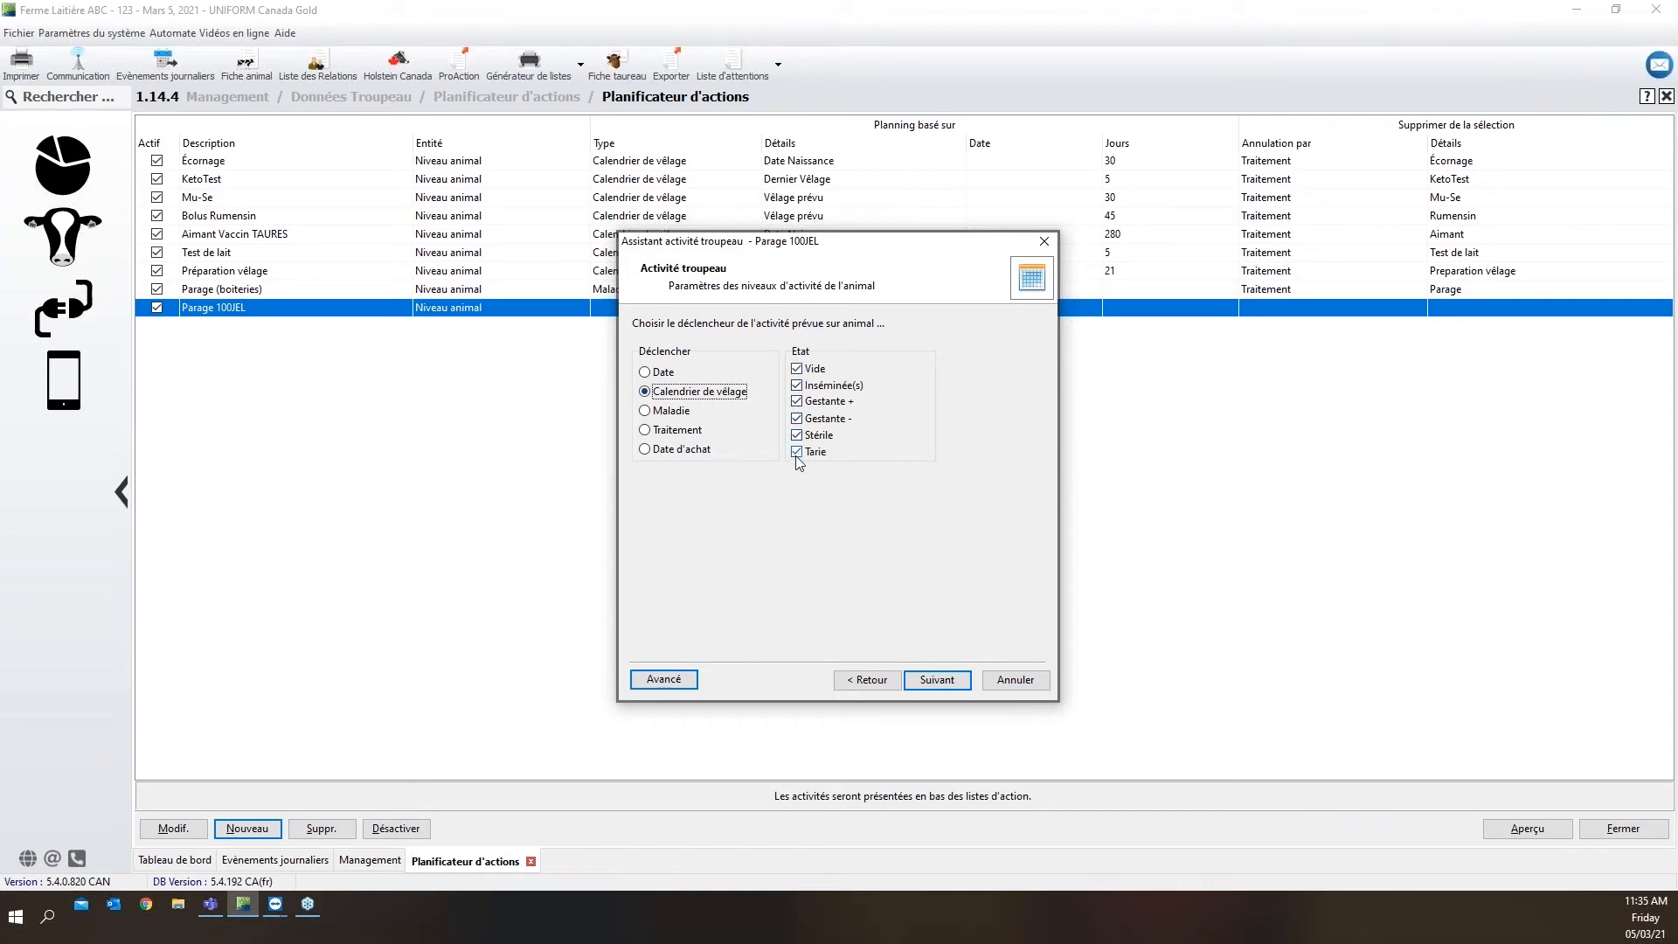
{"action": "left_click", "coordinate": [798, 402]}
{"action": "left_click", "coordinate": [798, 401]}
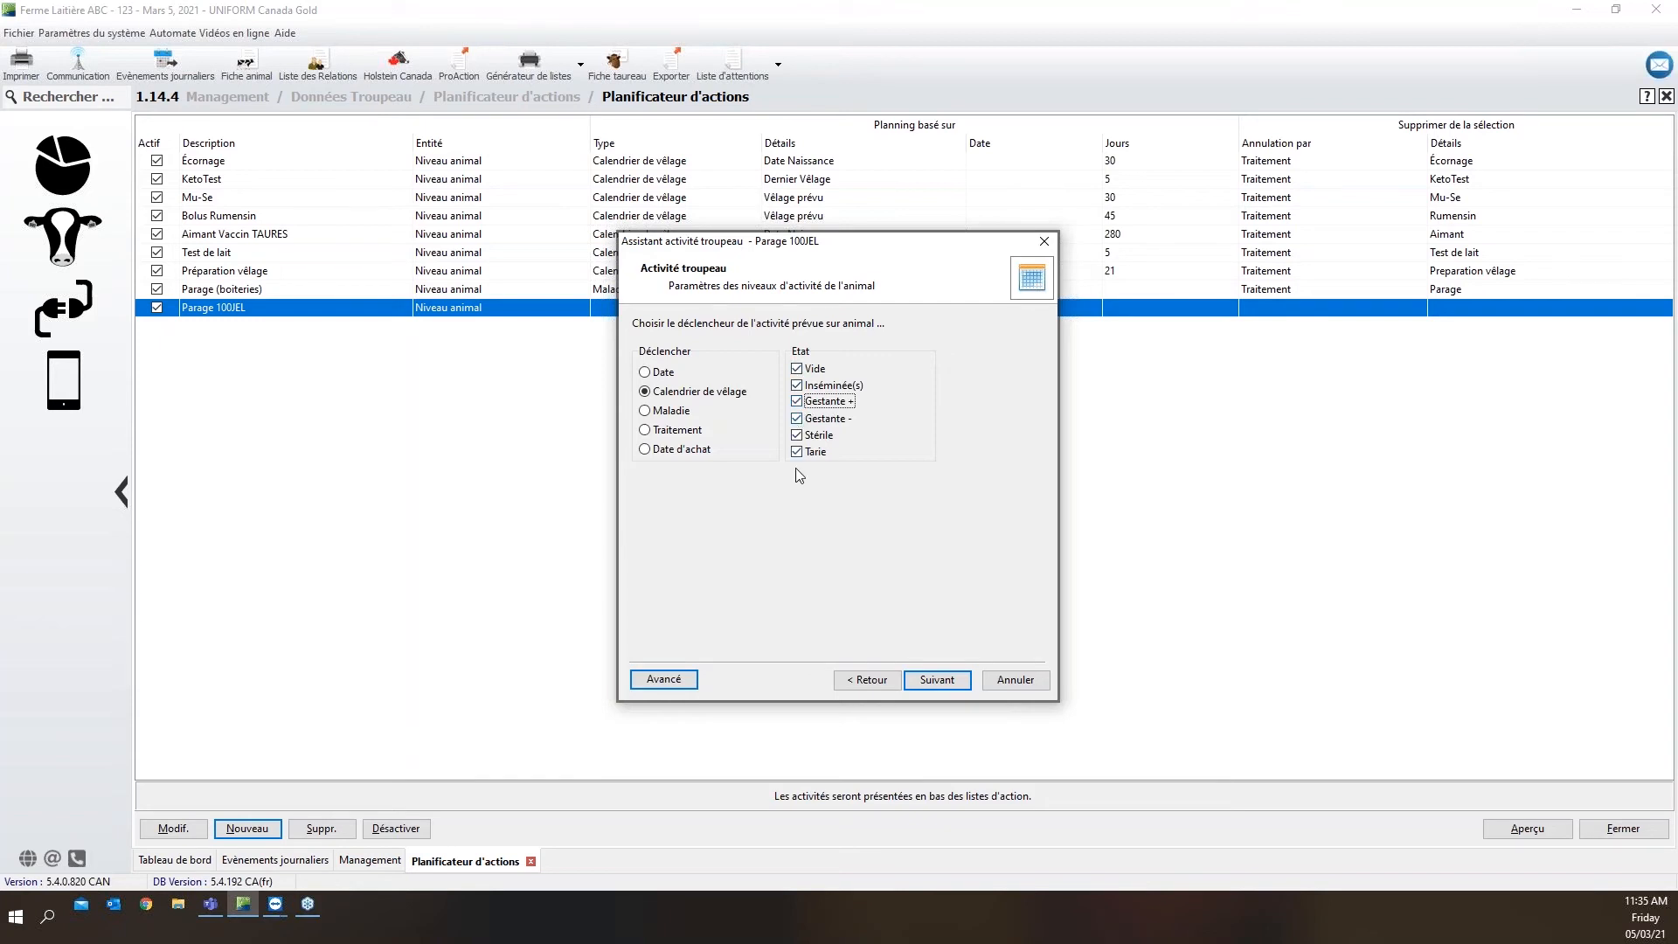
{"action": "left_click", "coordinate": [965, 692]}
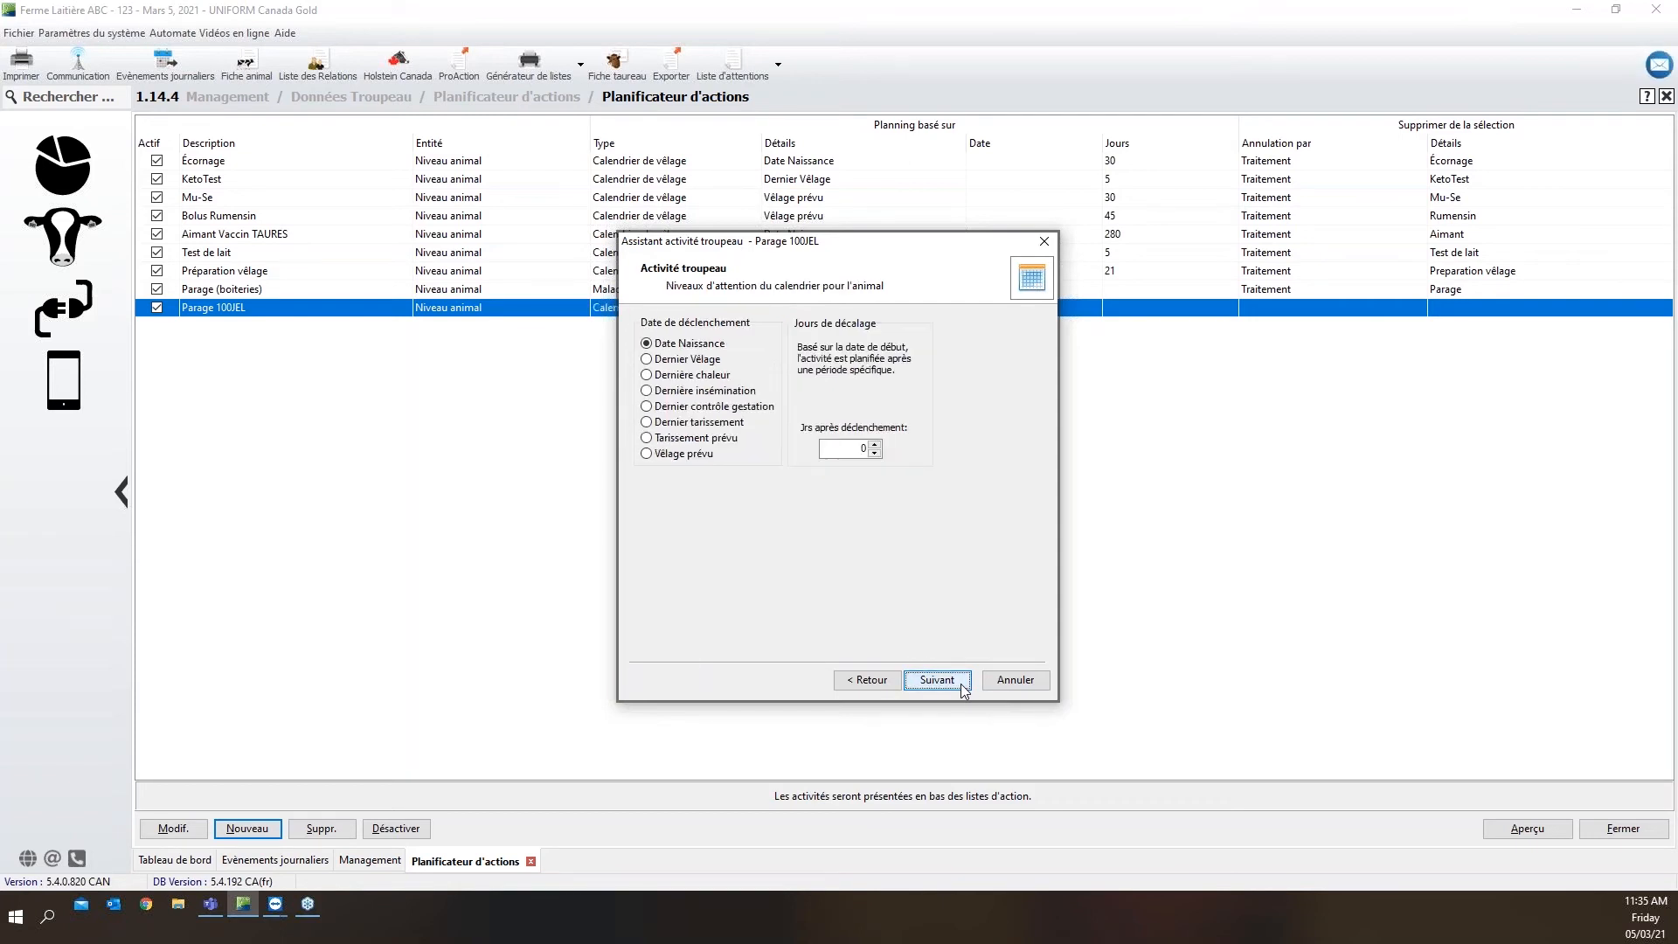
{"action": "left_click", "coordinate": [649, 360]}
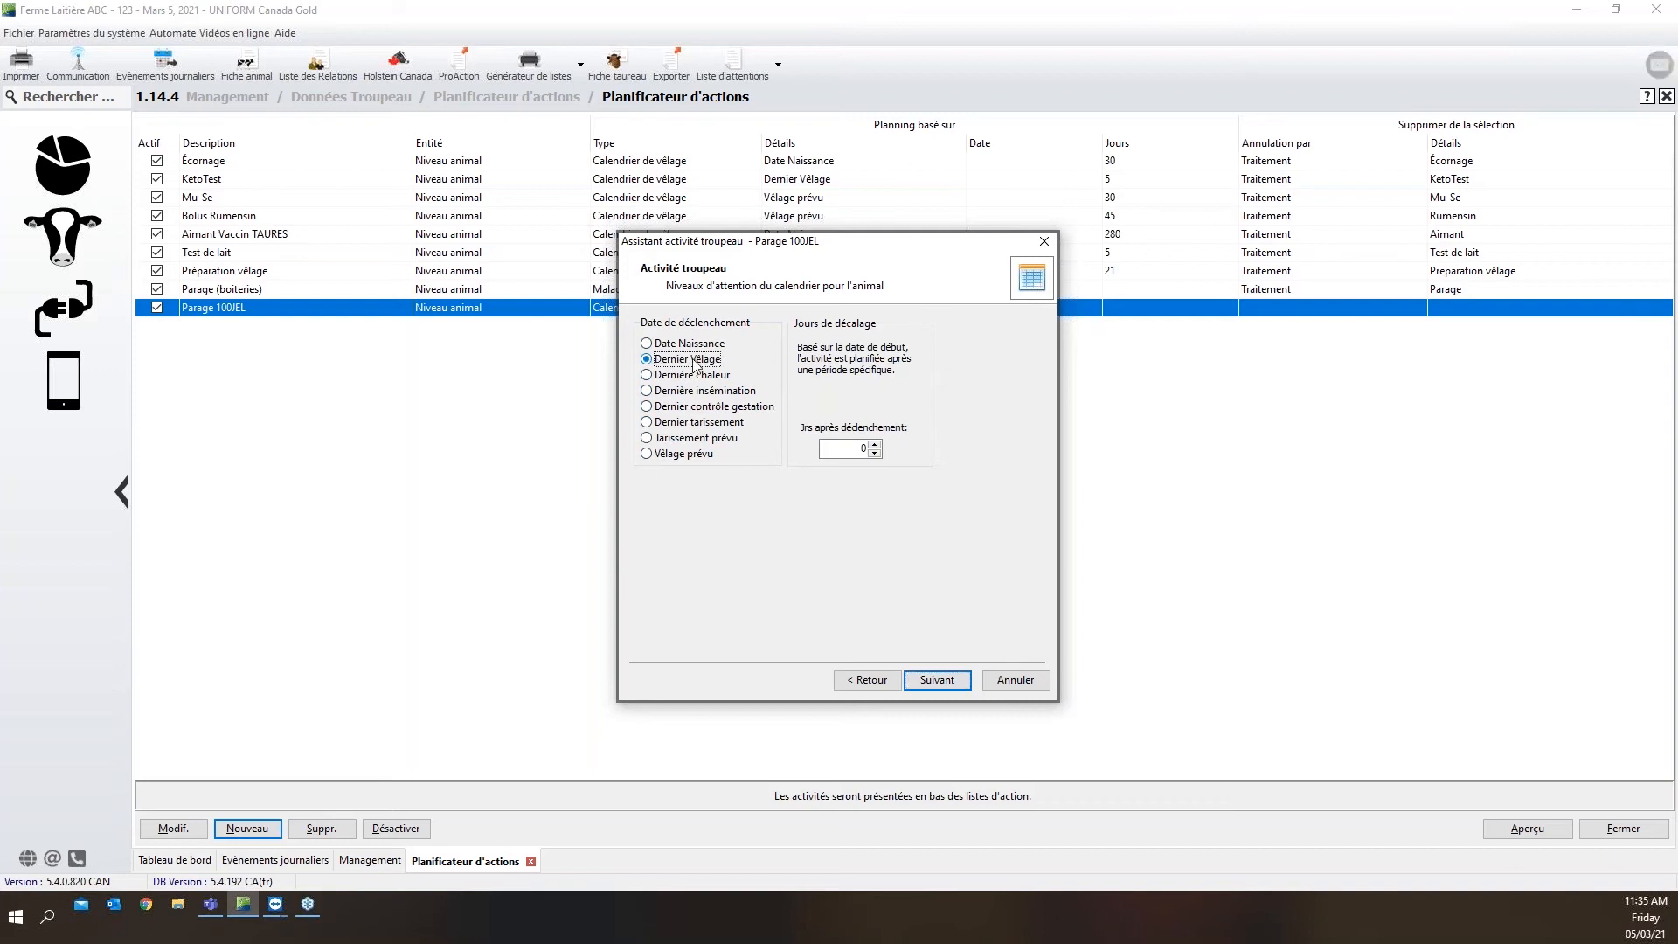
{"action": "left_click", "coordinate": [822, 448]}
{"action": "type", "text": "100"}
{"action": "left_click", "coordinate": [922, 682]}
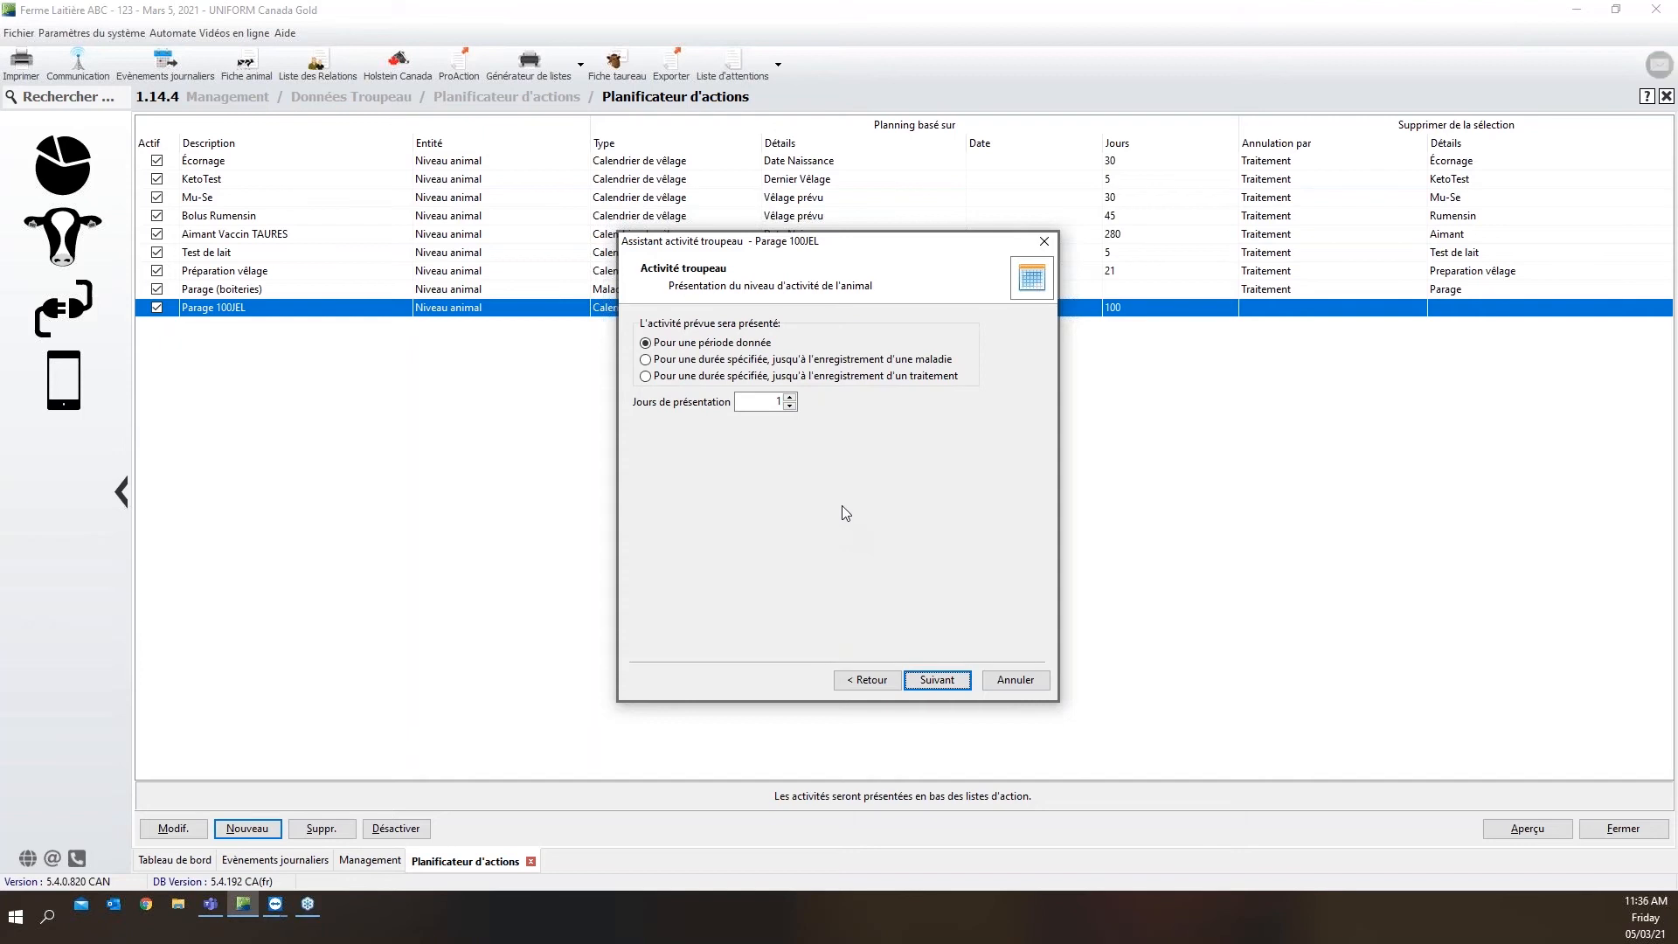
Present the activity for 30 days or until a treatment is recorded, with Parage as that treatment
{"action": "left_click", "coordinate": [647, 377]}
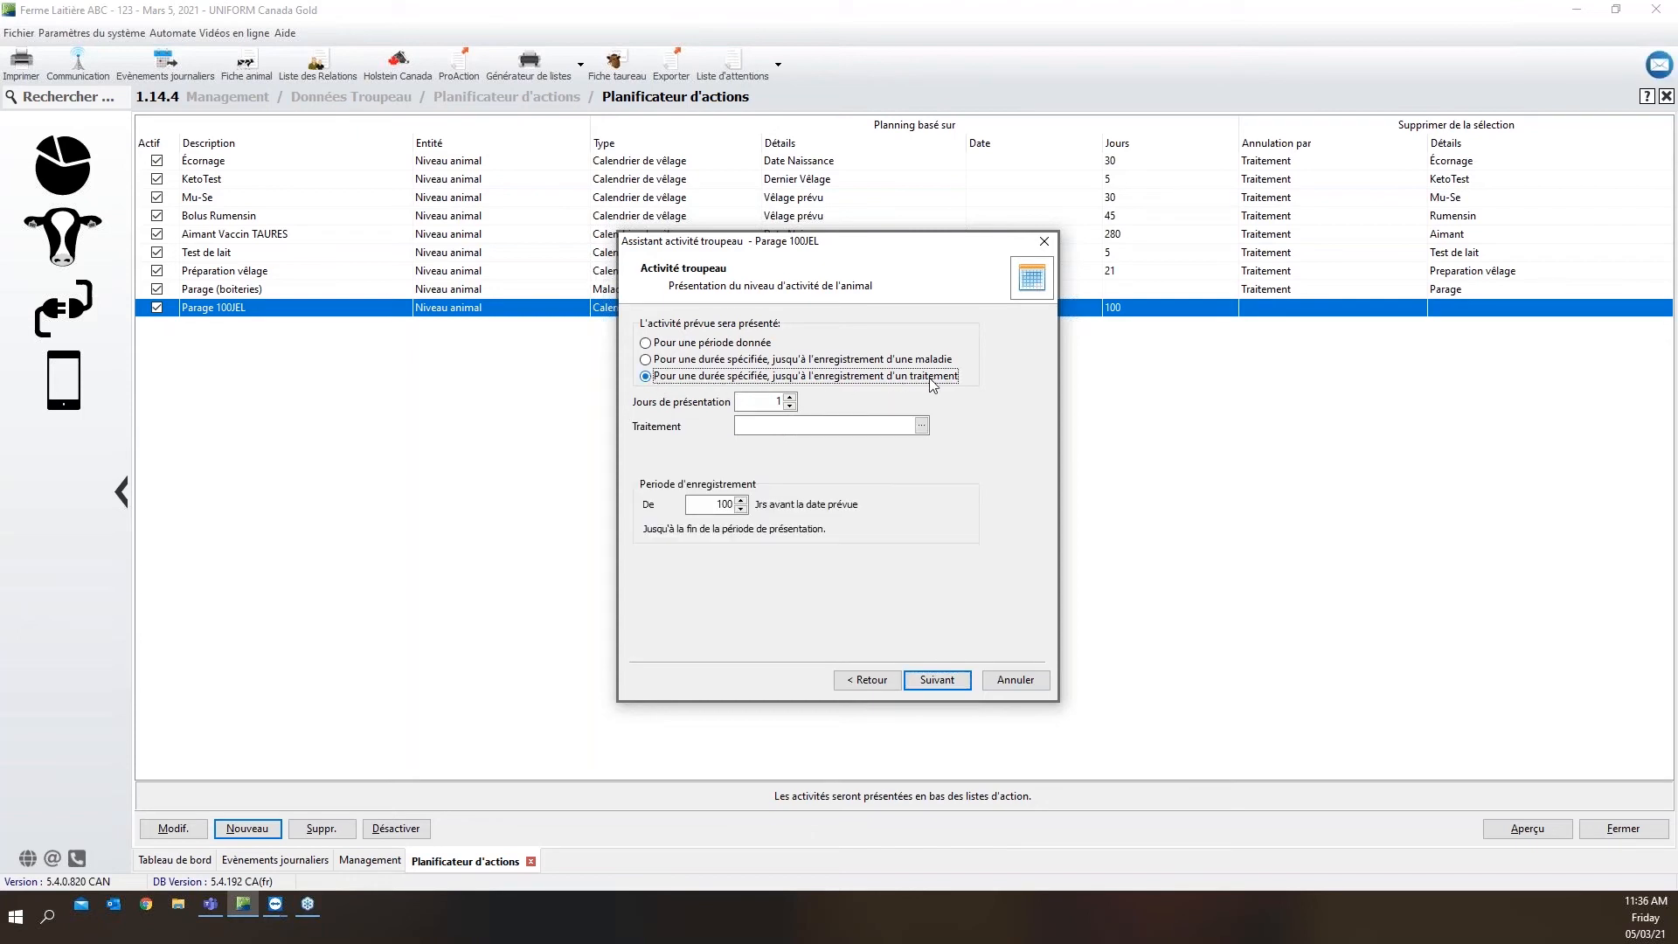
{"action": "left_click", "coordinate": [762, 401]}
{"action": "double_click", "coordinate": [762, 402]}
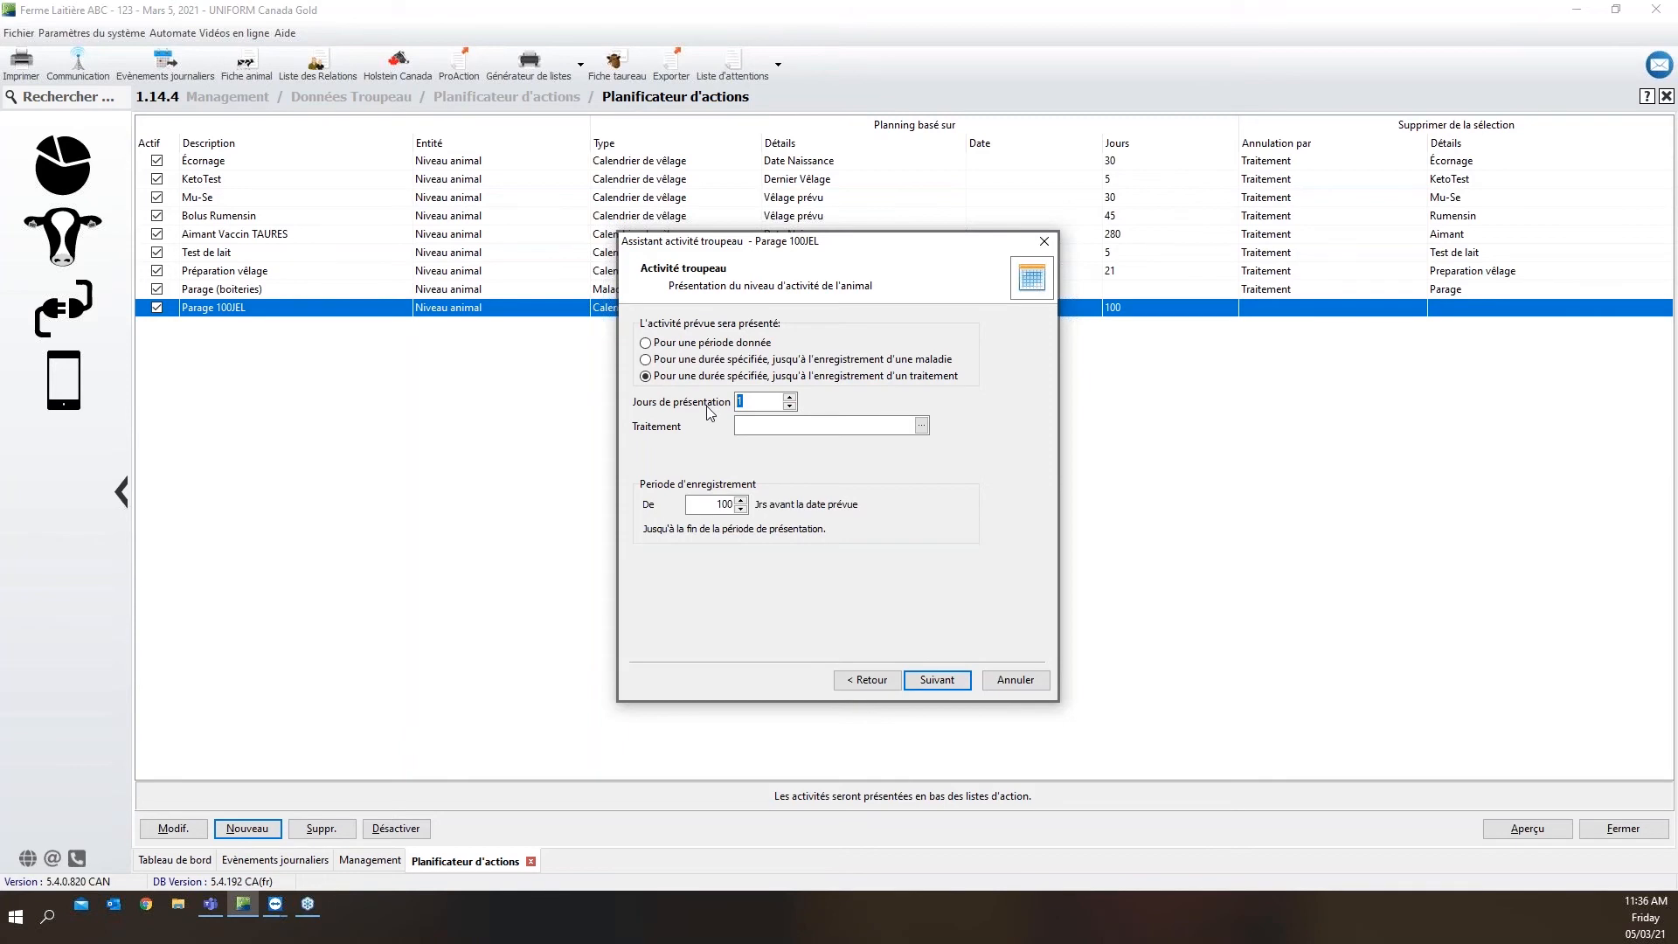
{"action": "type", "text": "30"}
{"action": "left_click", "coordinate": [922, 426]}
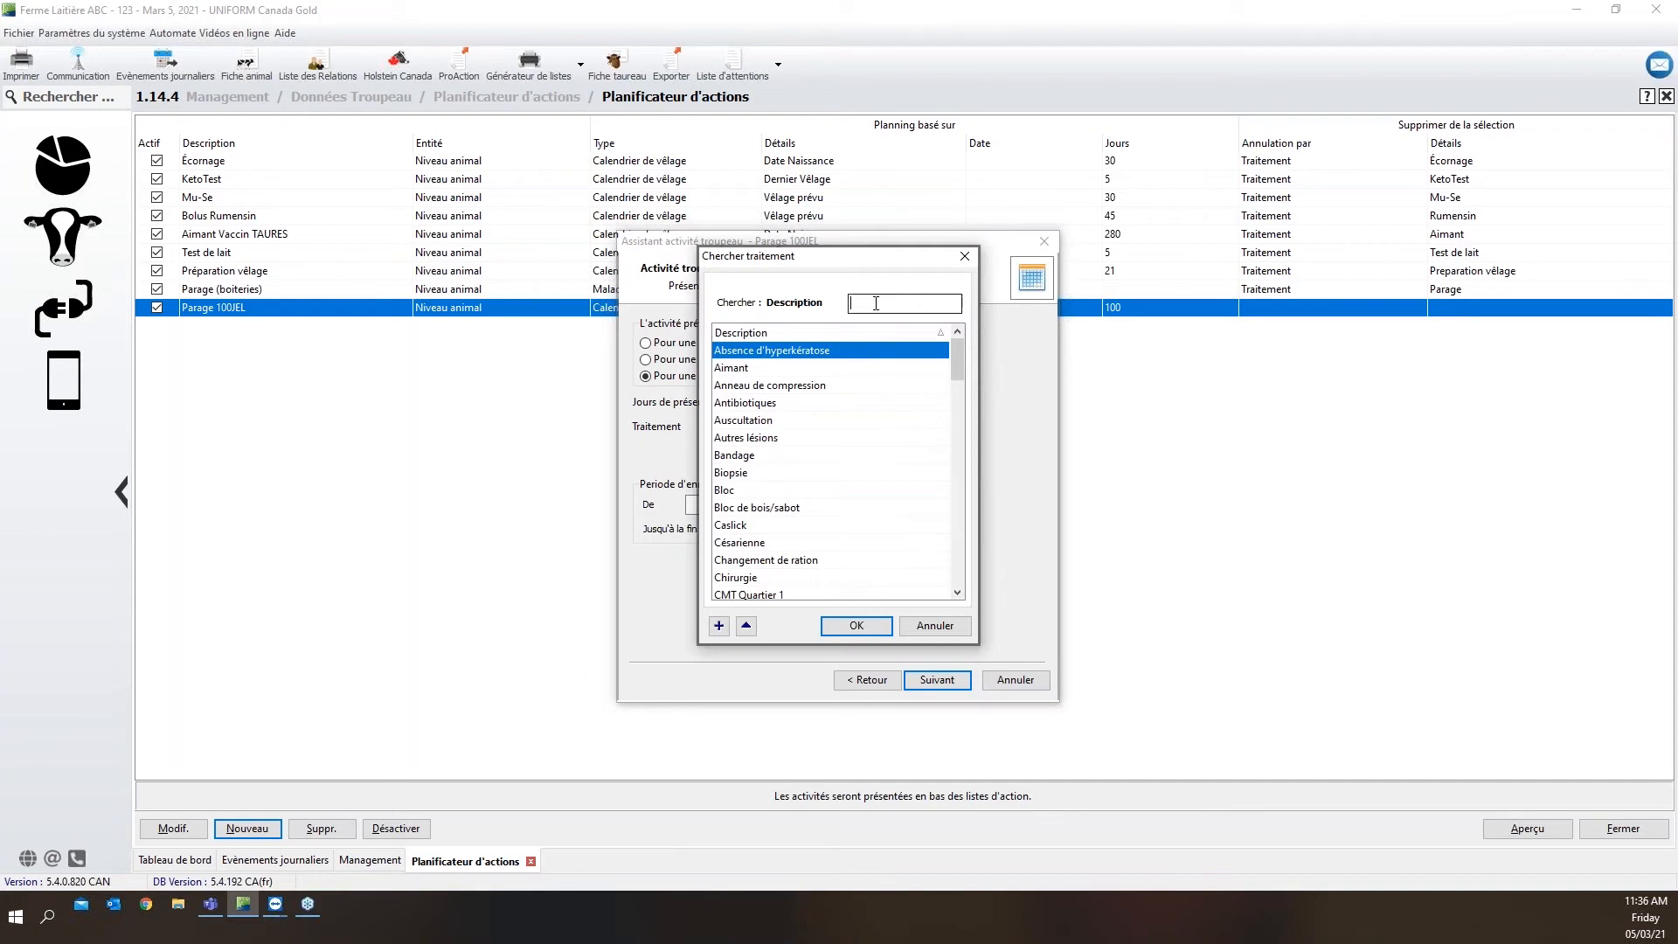
{"action": "type", "text": "parag"}
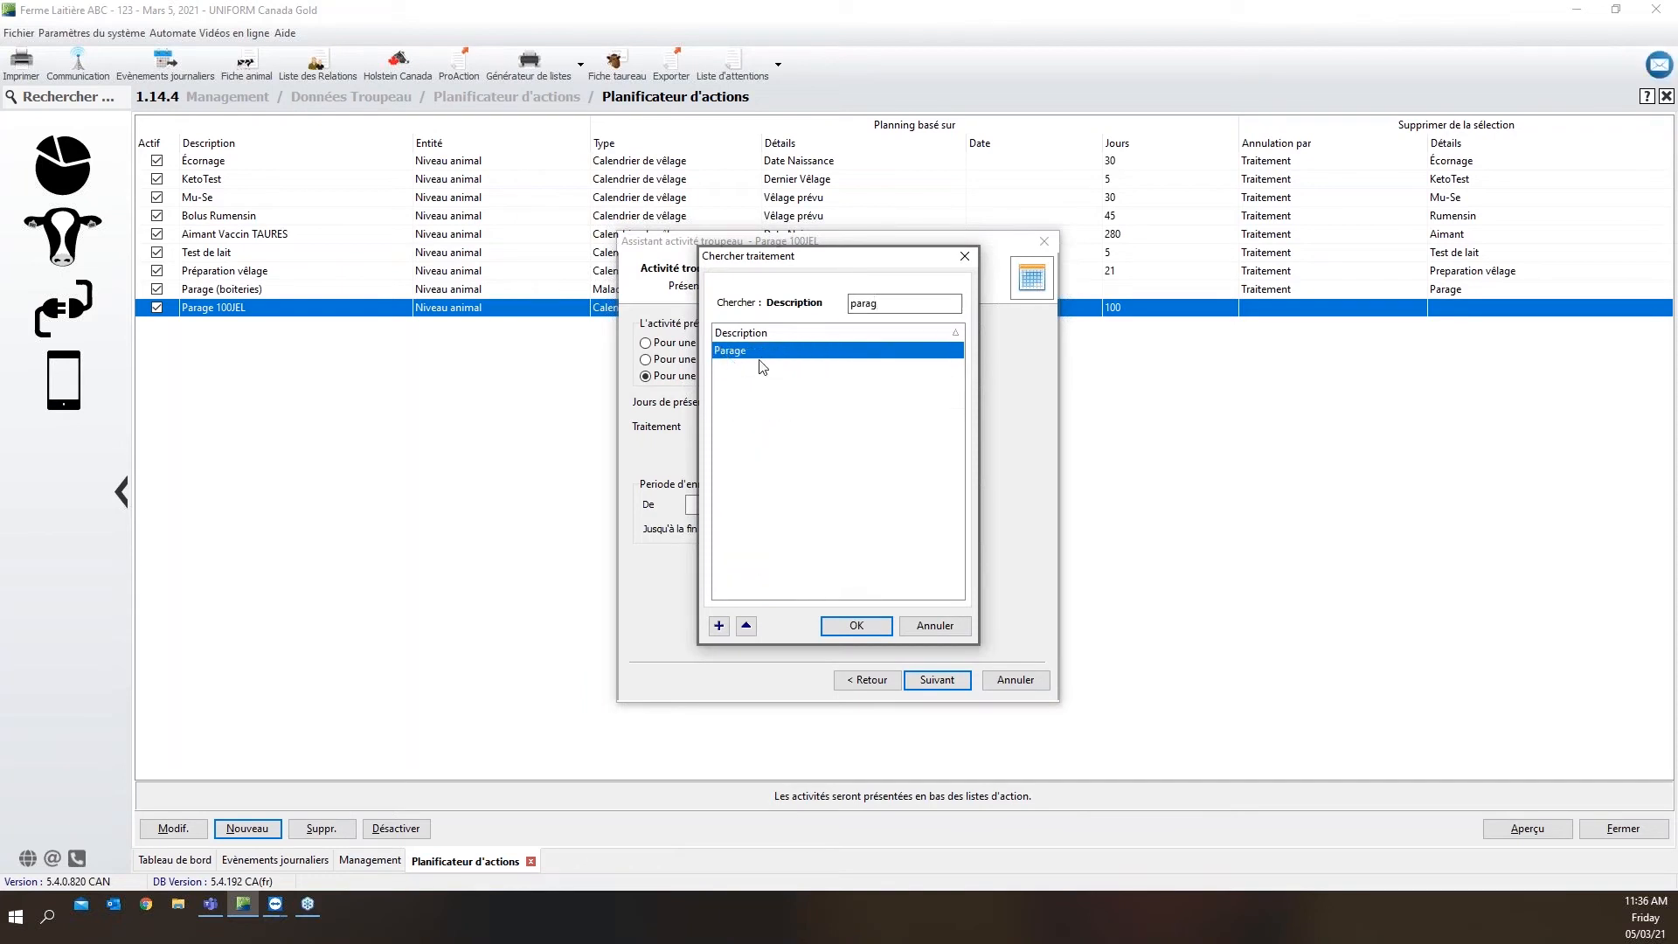
{"action": "left_click", "coordinate": [845, 628]}
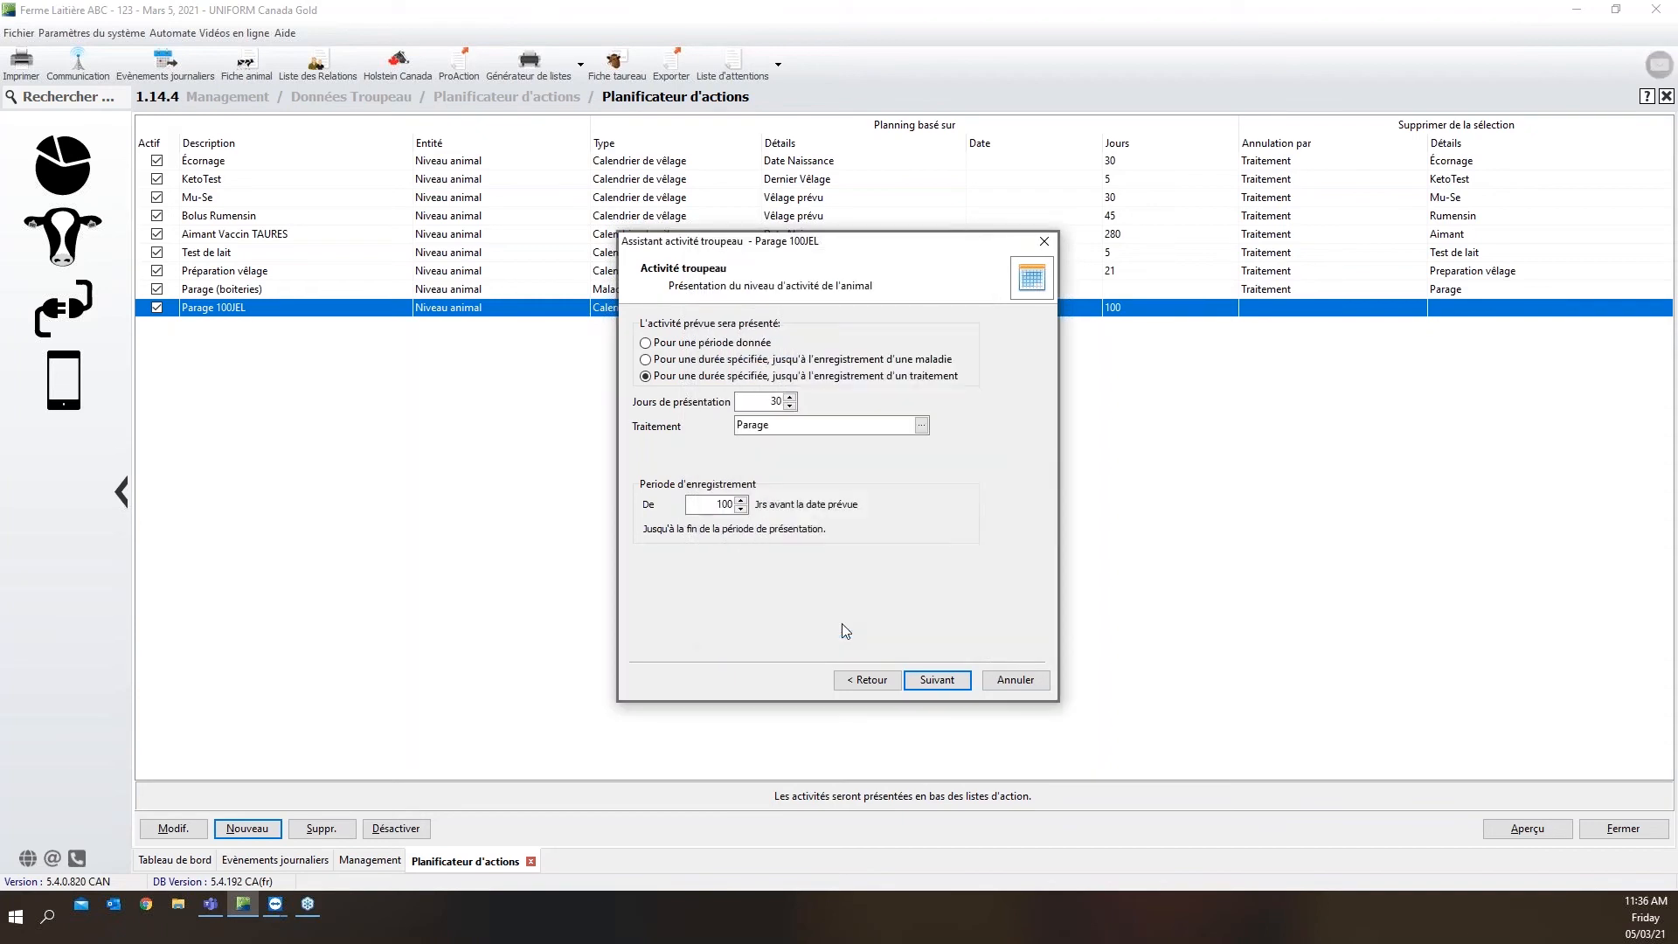
Set the registration period to start 75 days before the planned date and finish the planned activity
{"action": "left_click", "coordinate": [704, 505]}
{"action": "double_click", "coordinate": [709, 504]}
{"action": "key", "text": "BackSpace"}
{"action": "type", "text": "75"}
{"action": "left_click", "coordinate": [933, 678]}
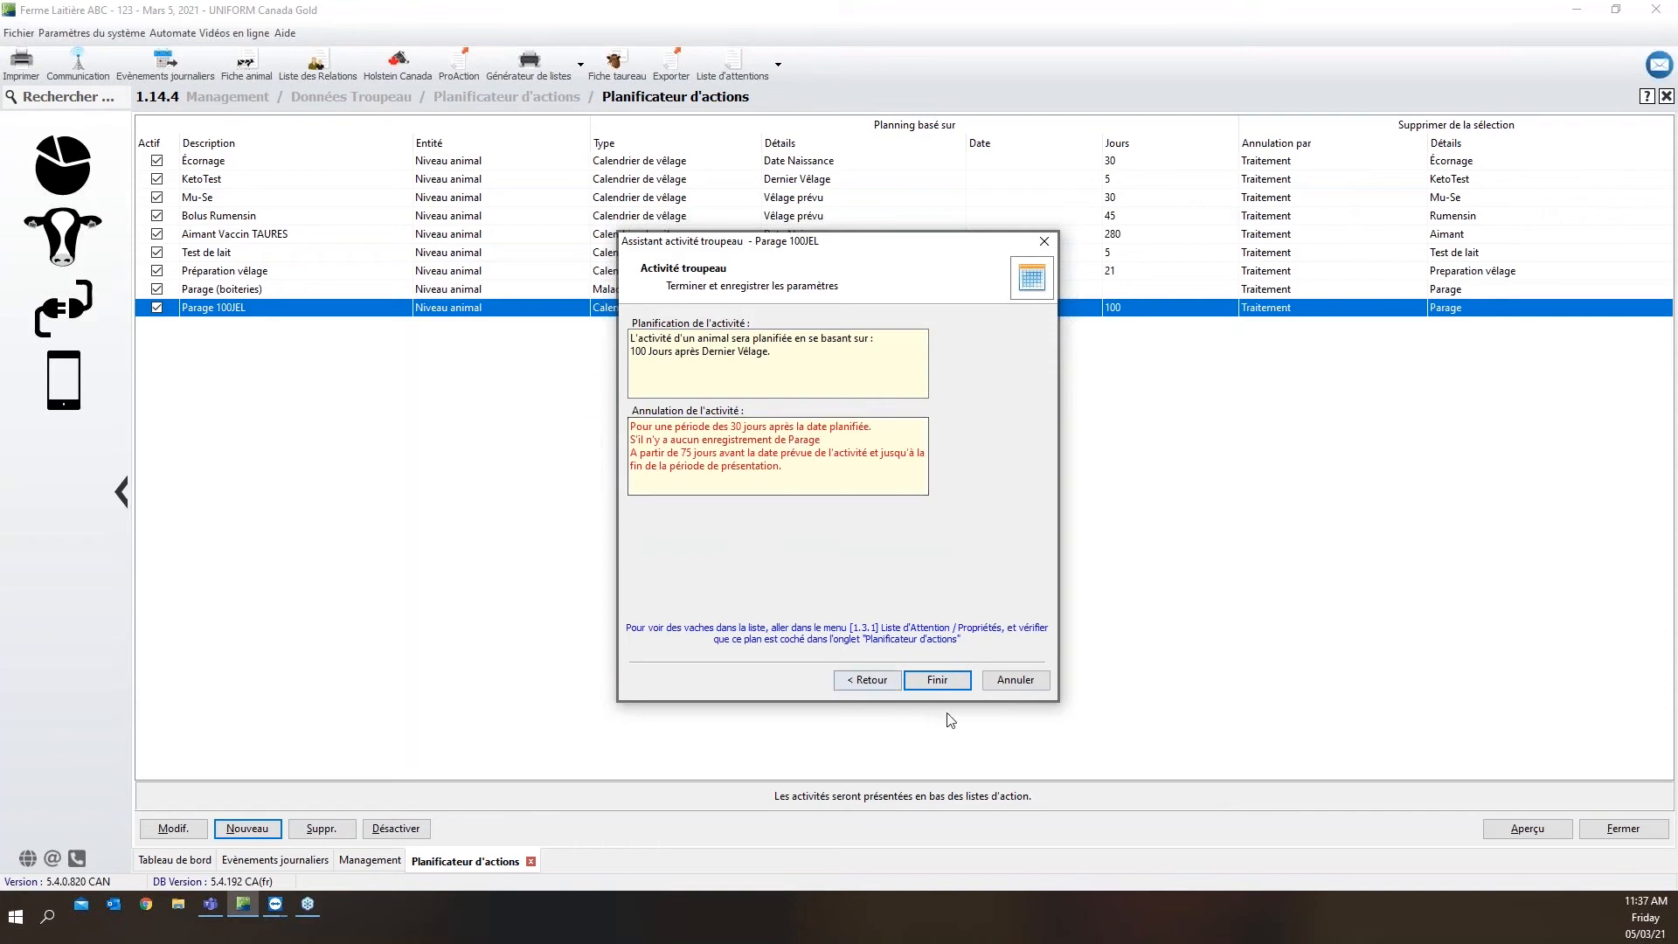
{"action": "left_click", "coordinate": [963, 684]}
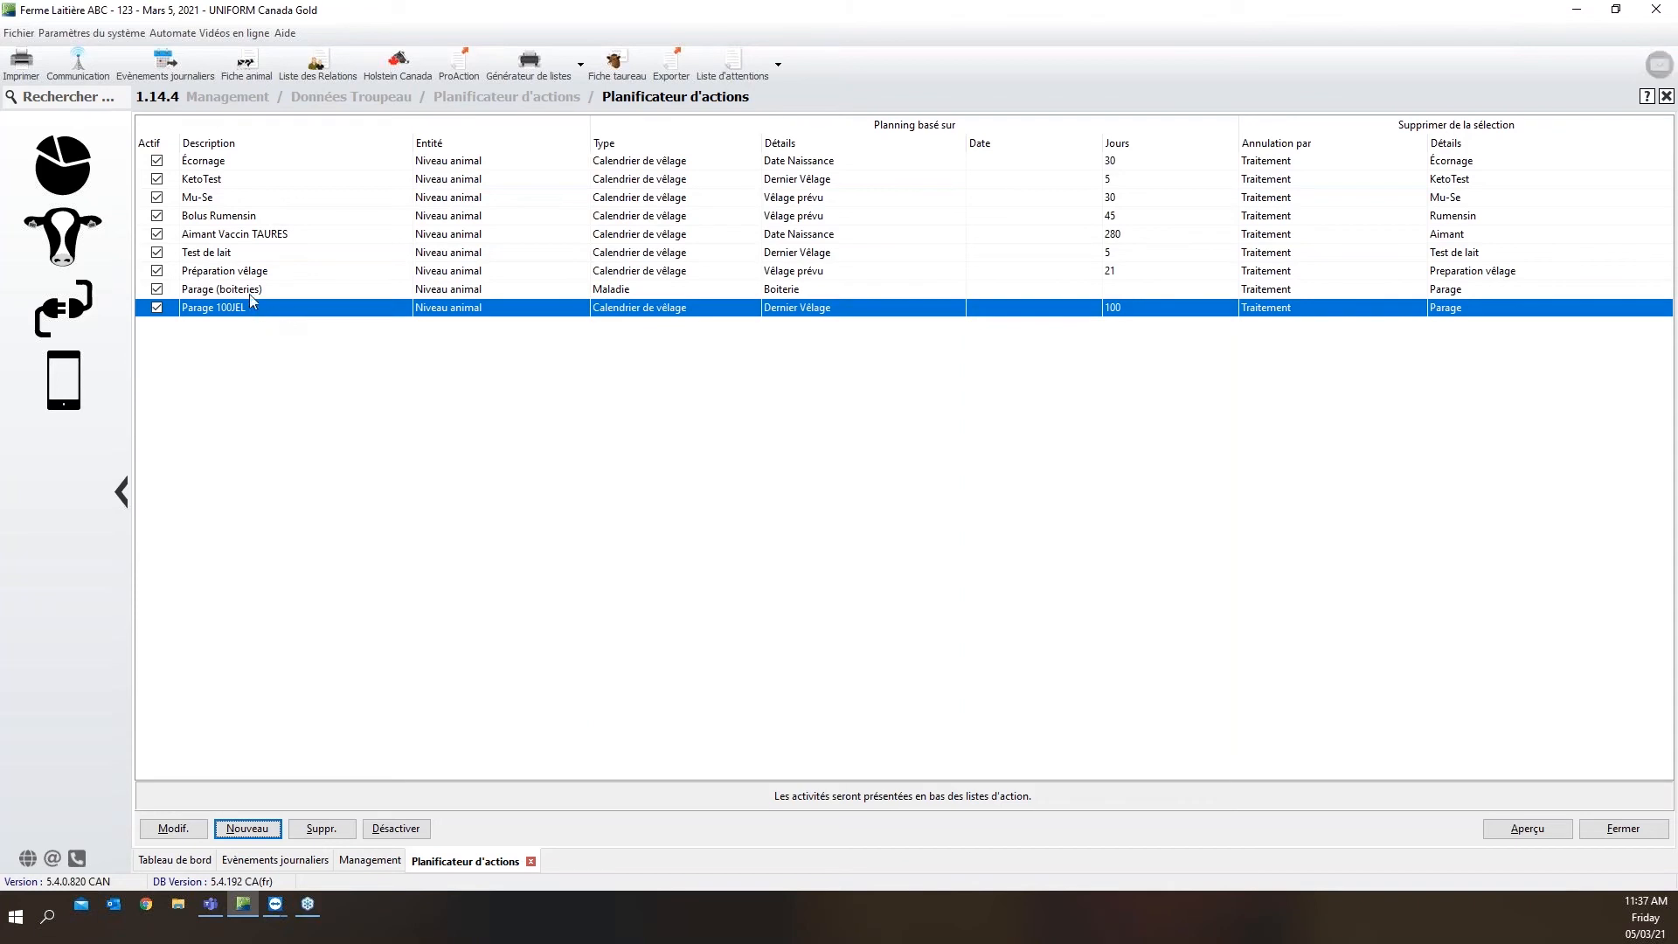
Open the planned activity "Parage (boiteries)" for editing and review its illness trigger, animal statuses and day offset
{"action": "left_click", "coordinate": [251, 292]}
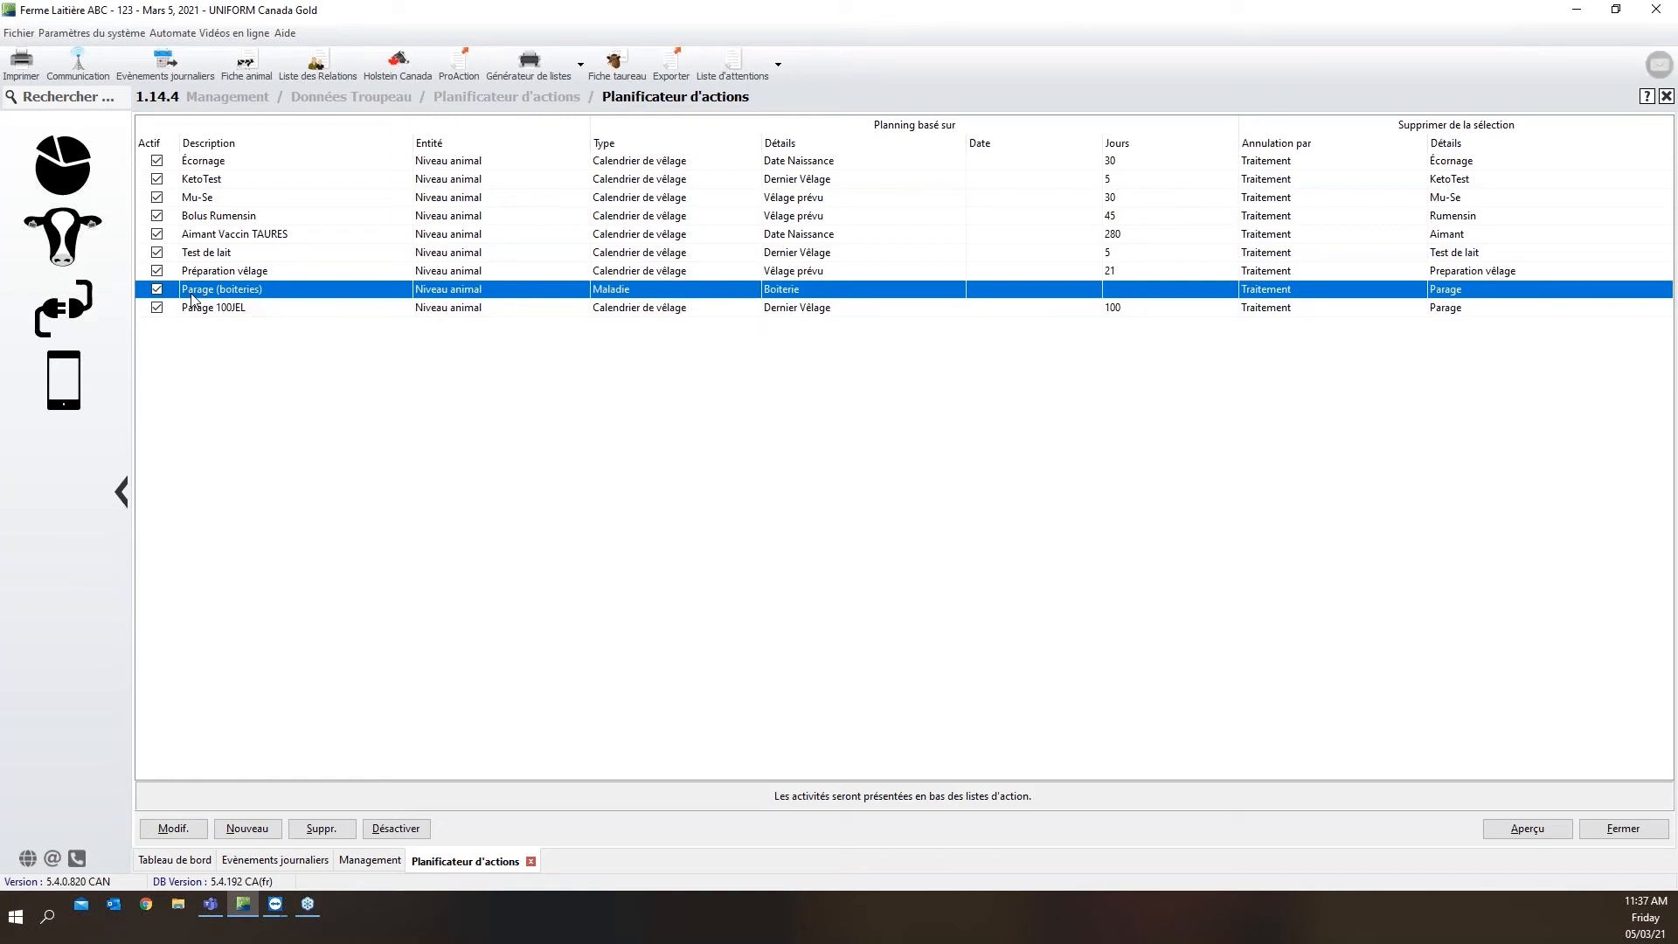
{"action": "mouse_move", "coordinate": [210, 295]}
{"action": "left_click", "coordinate": [207, 831]}
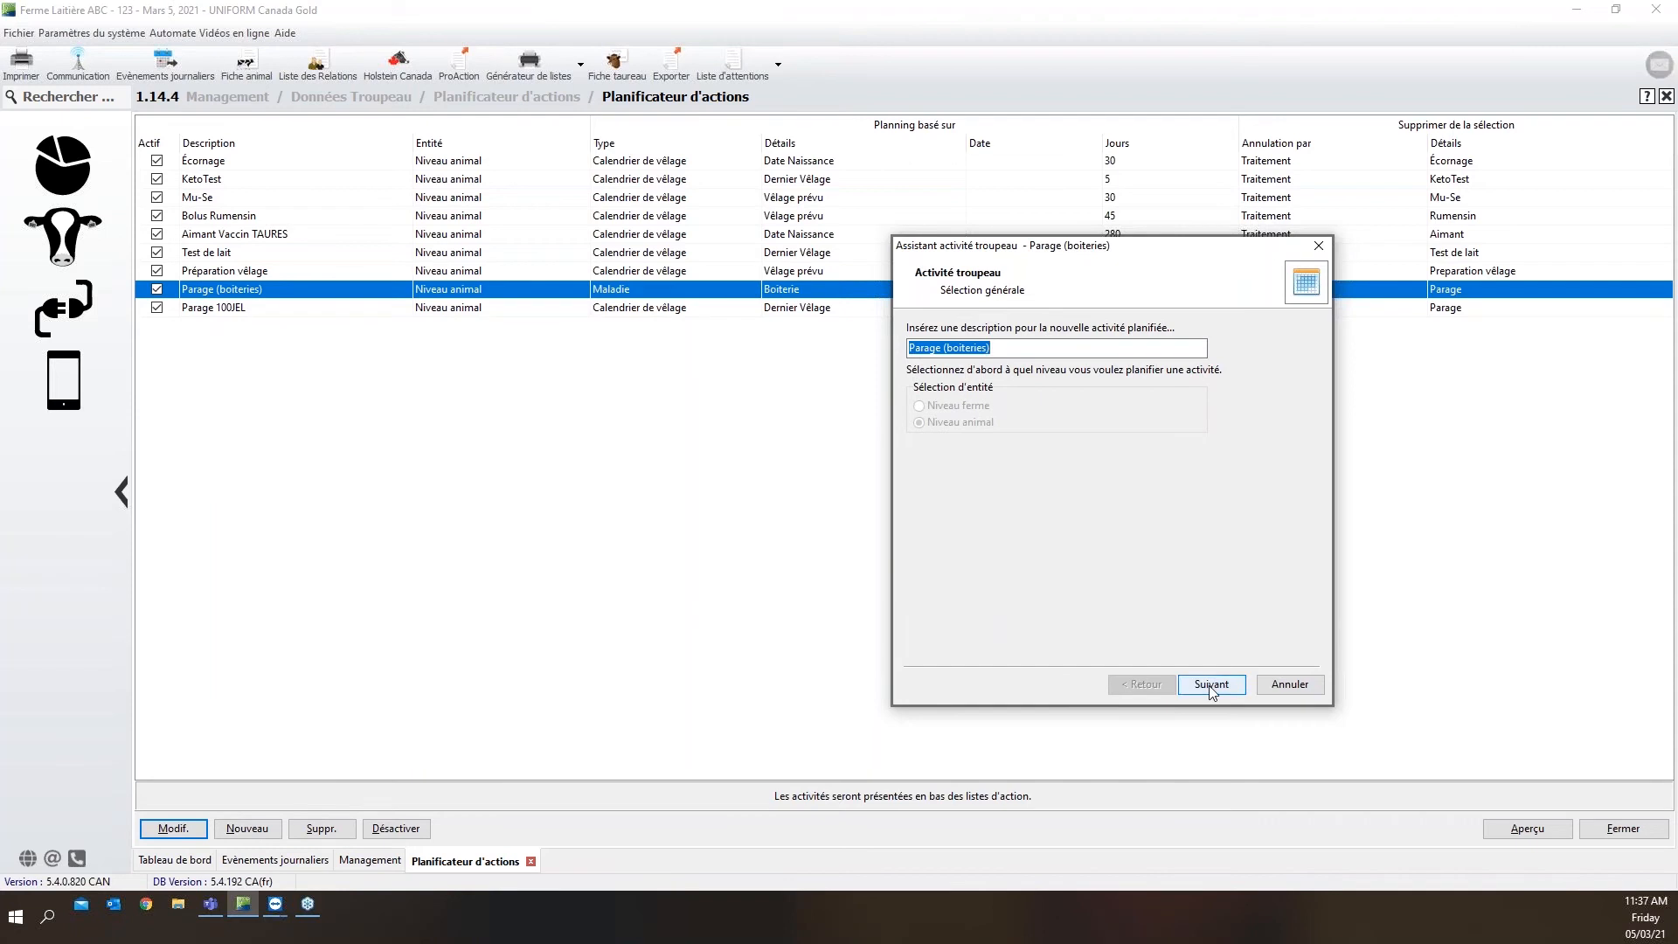
{"action": "left_click", "coordinate": [1212, 685]}
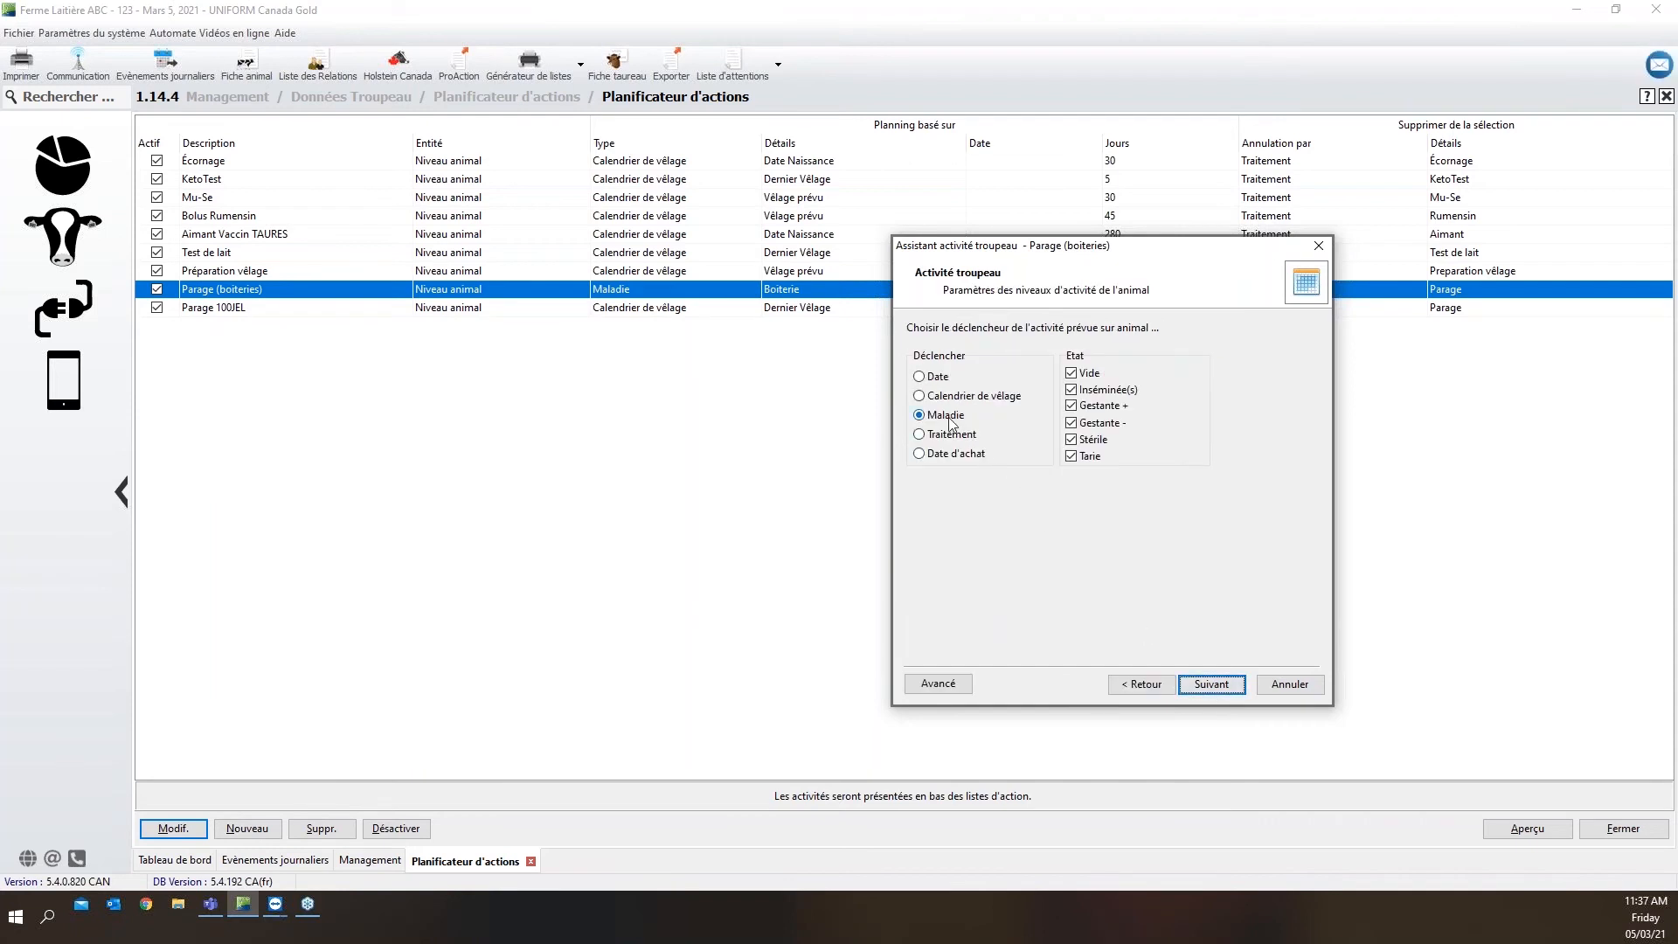
{"action": "left_click_drag", "start_coordinate": [978, 254], "coordinate": [865, 227]}
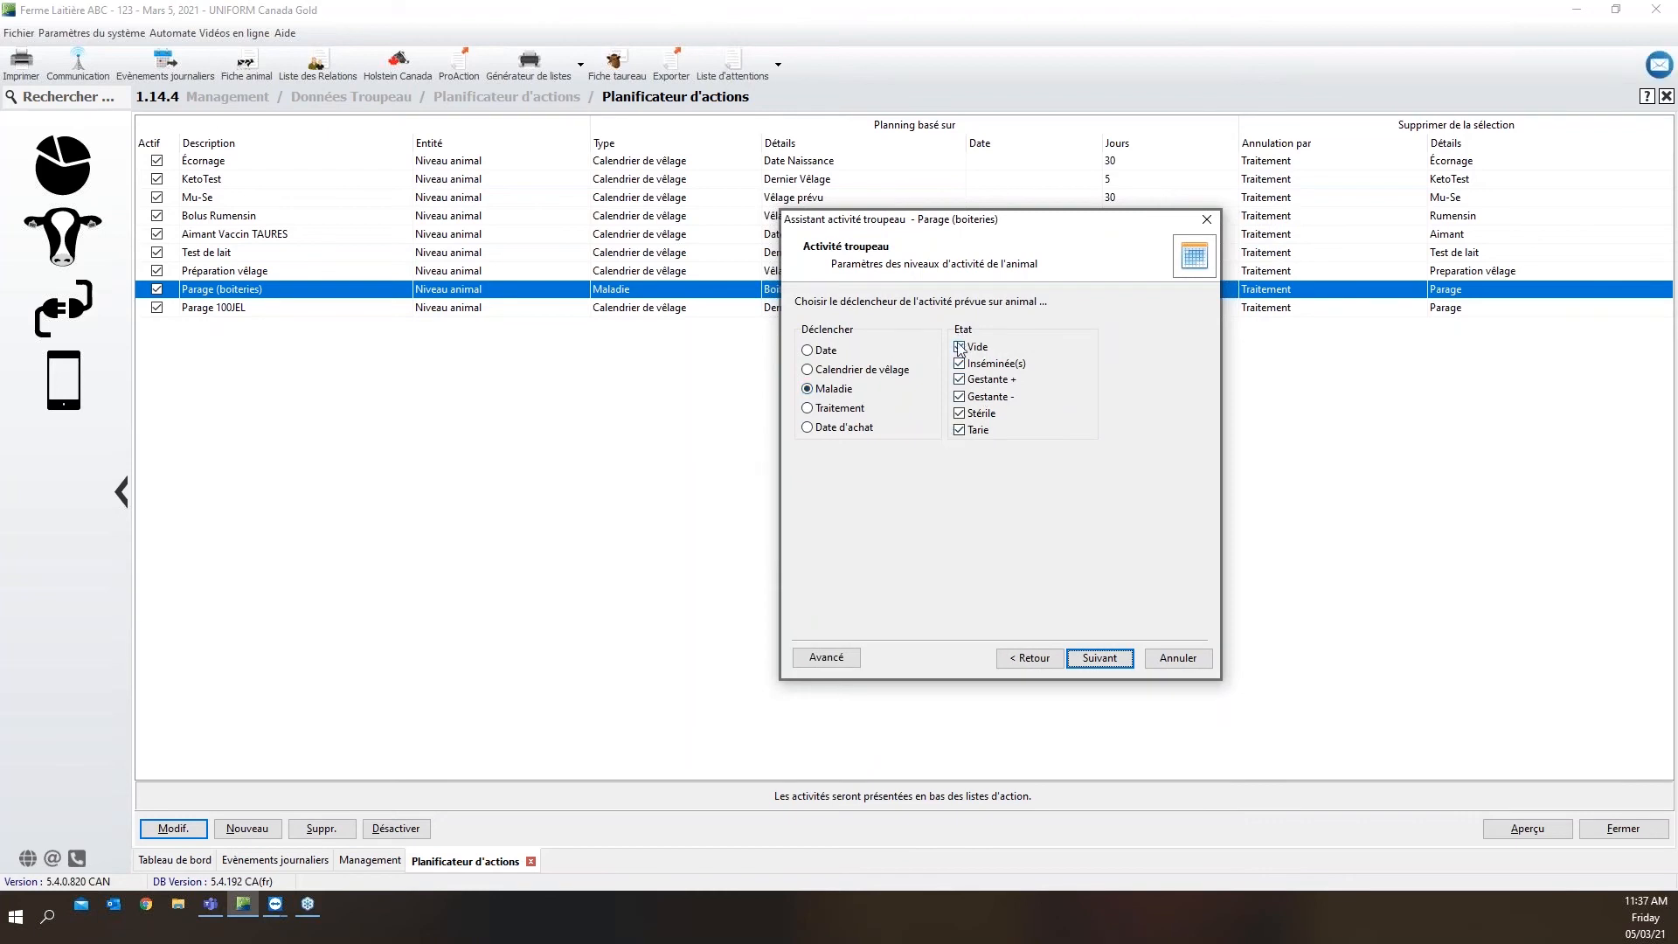
{"action": "left_click", "coordinate": [1090, 658]}
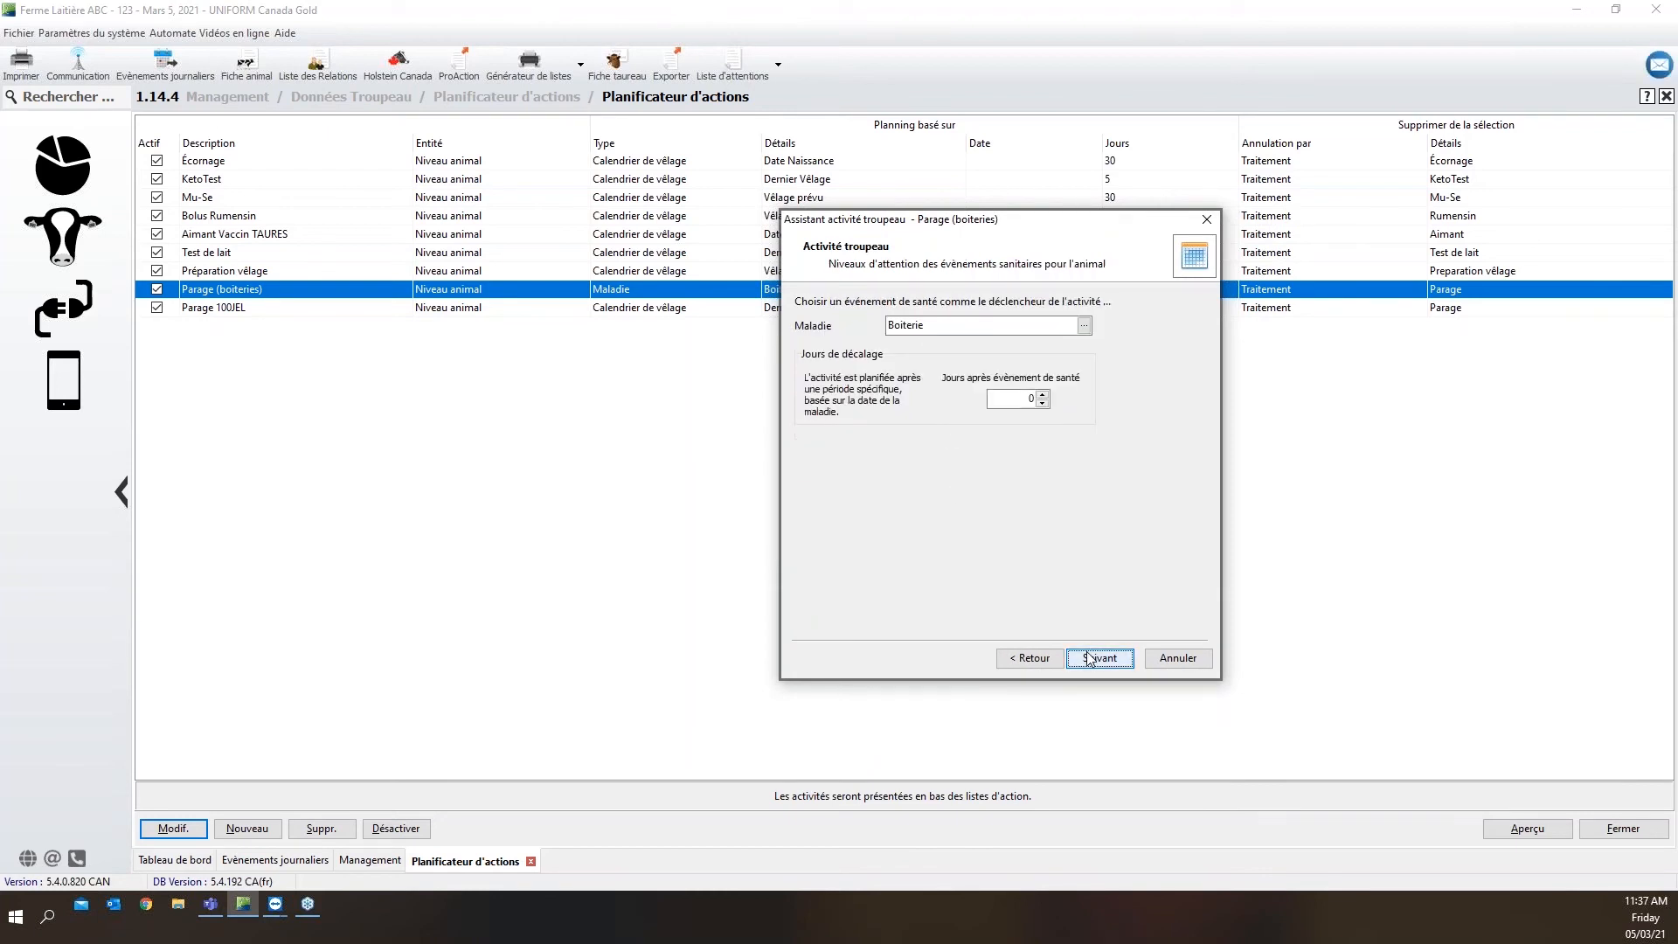
{"action": "double_click", "coordinate": [932, 325]}
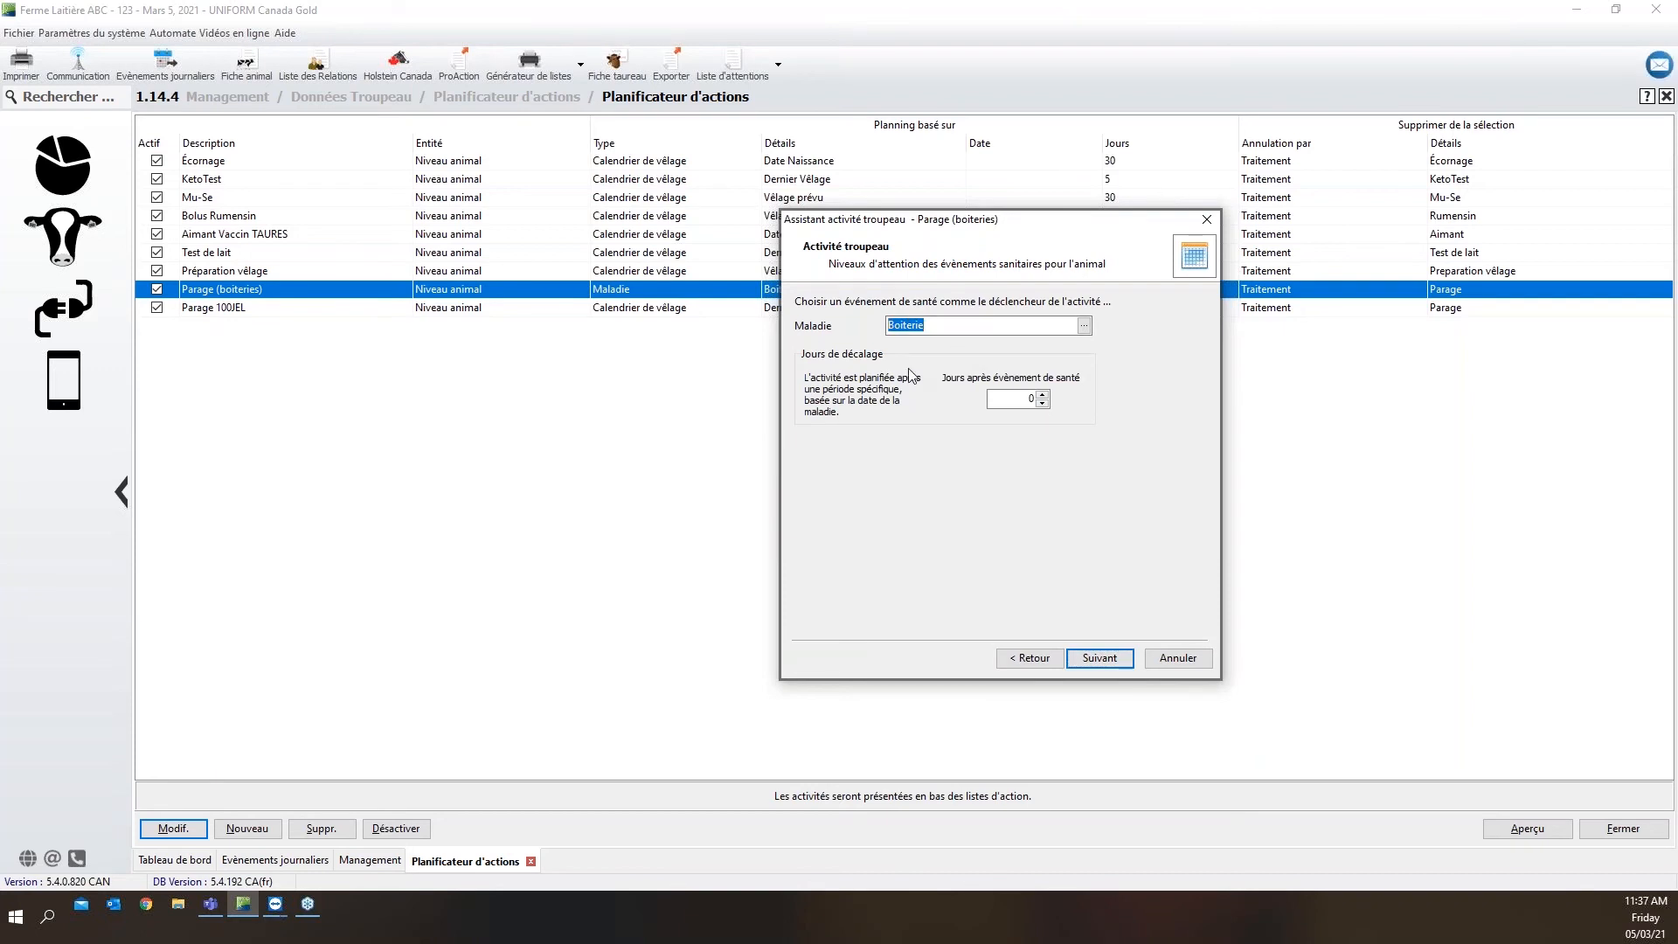
{"action": "left_click", "coordinate": [1006, 402]}
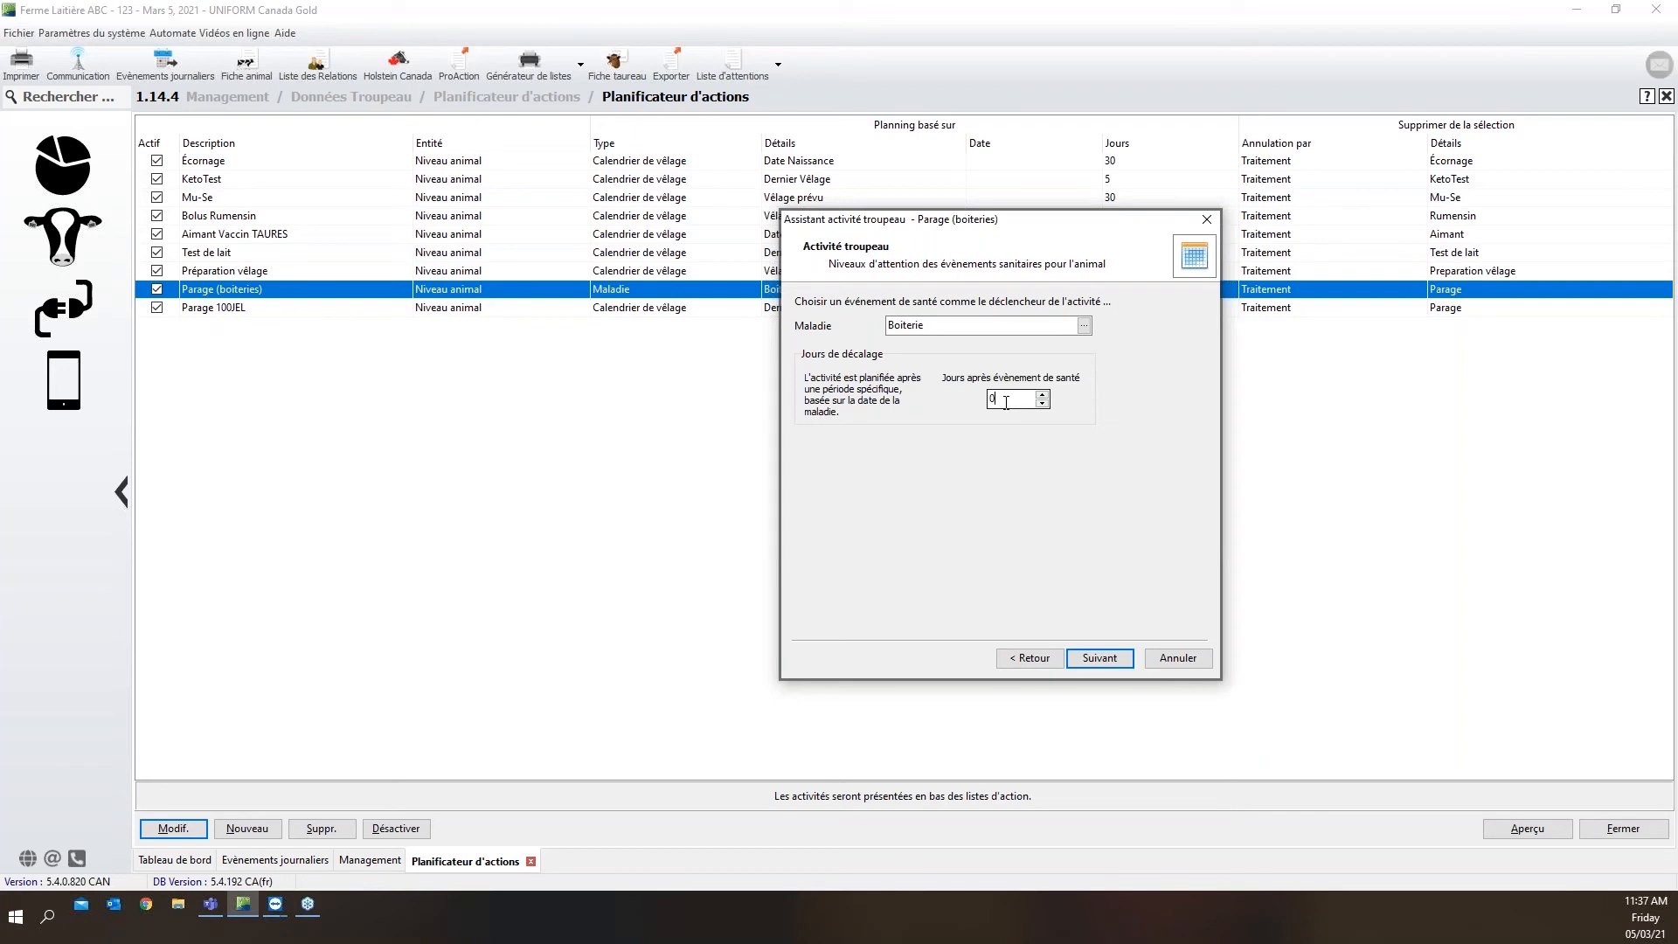
Review how the Parage (boiteries) activity is presented, its cancelling treatment and registration period, and finish the wizard
{"action": "left_click", "coordinate": [1094, 661]}
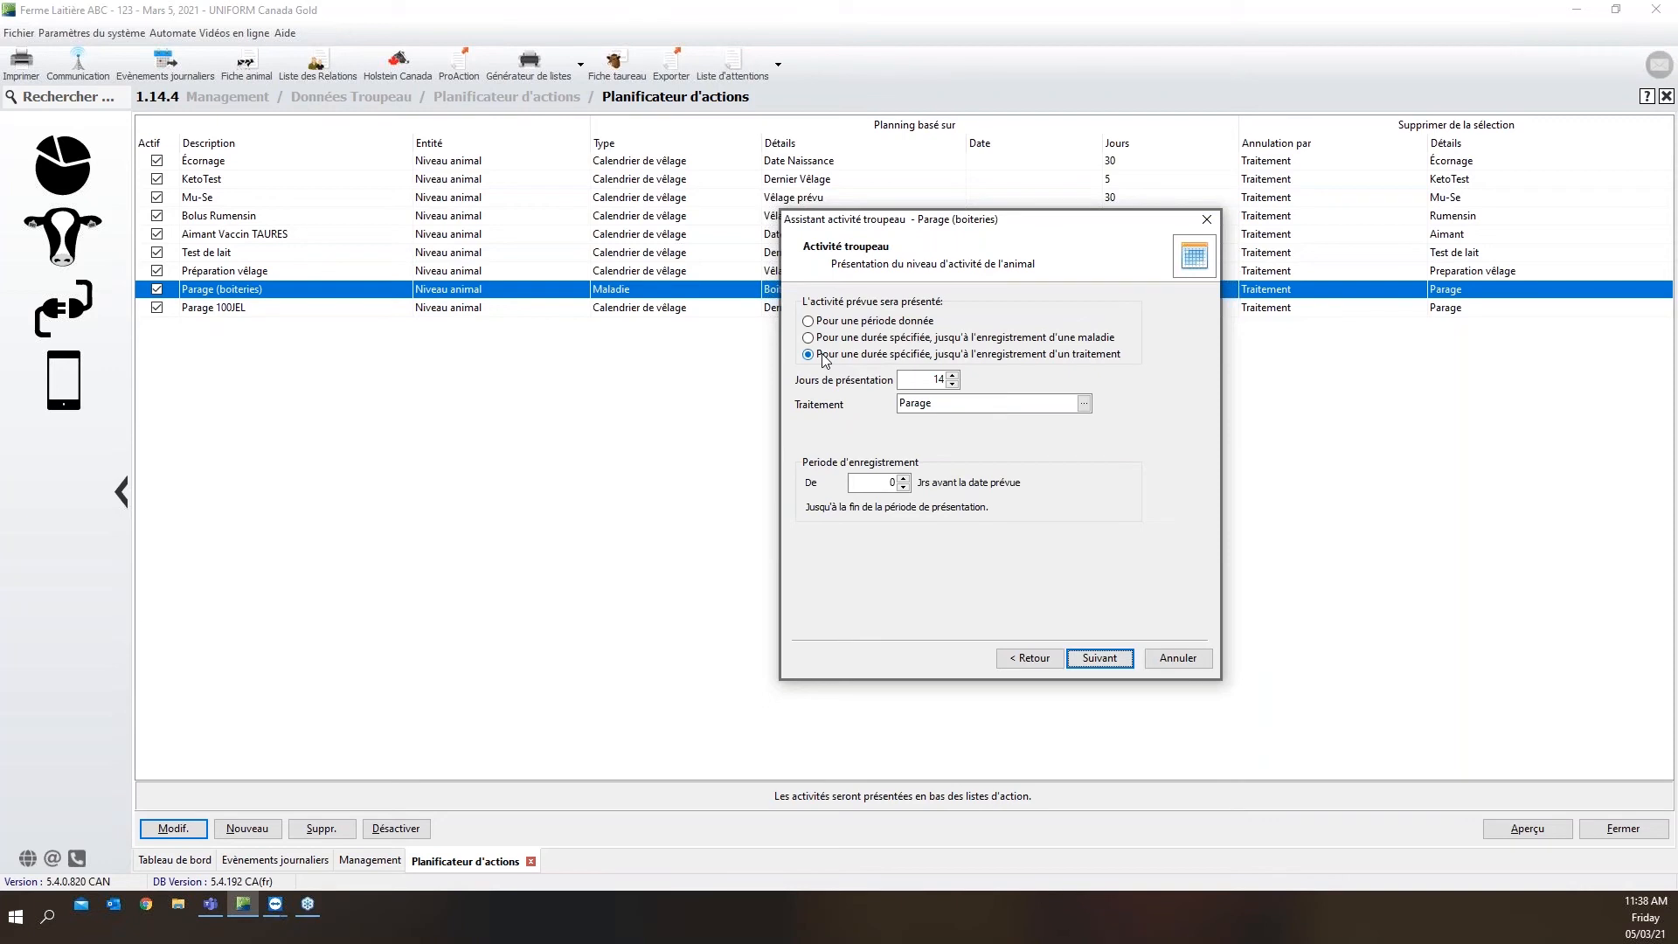
{"action": "double_click", "coordinate": [916, 402]}
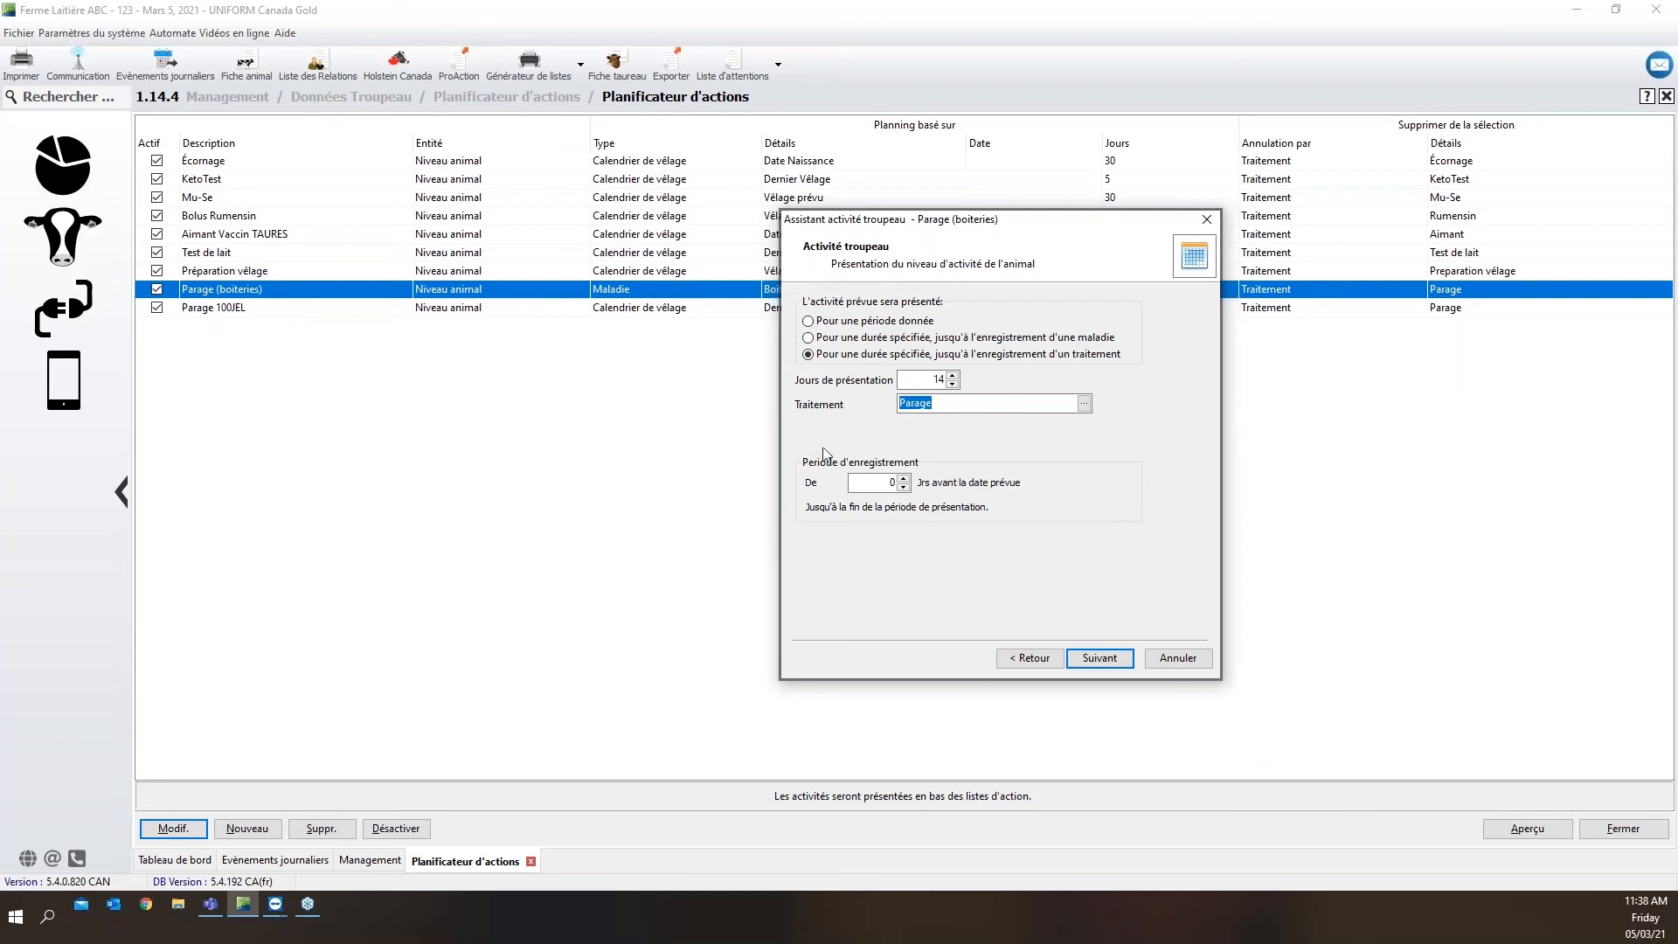
{"action": "left_click", "coordinate": [865, 483]}
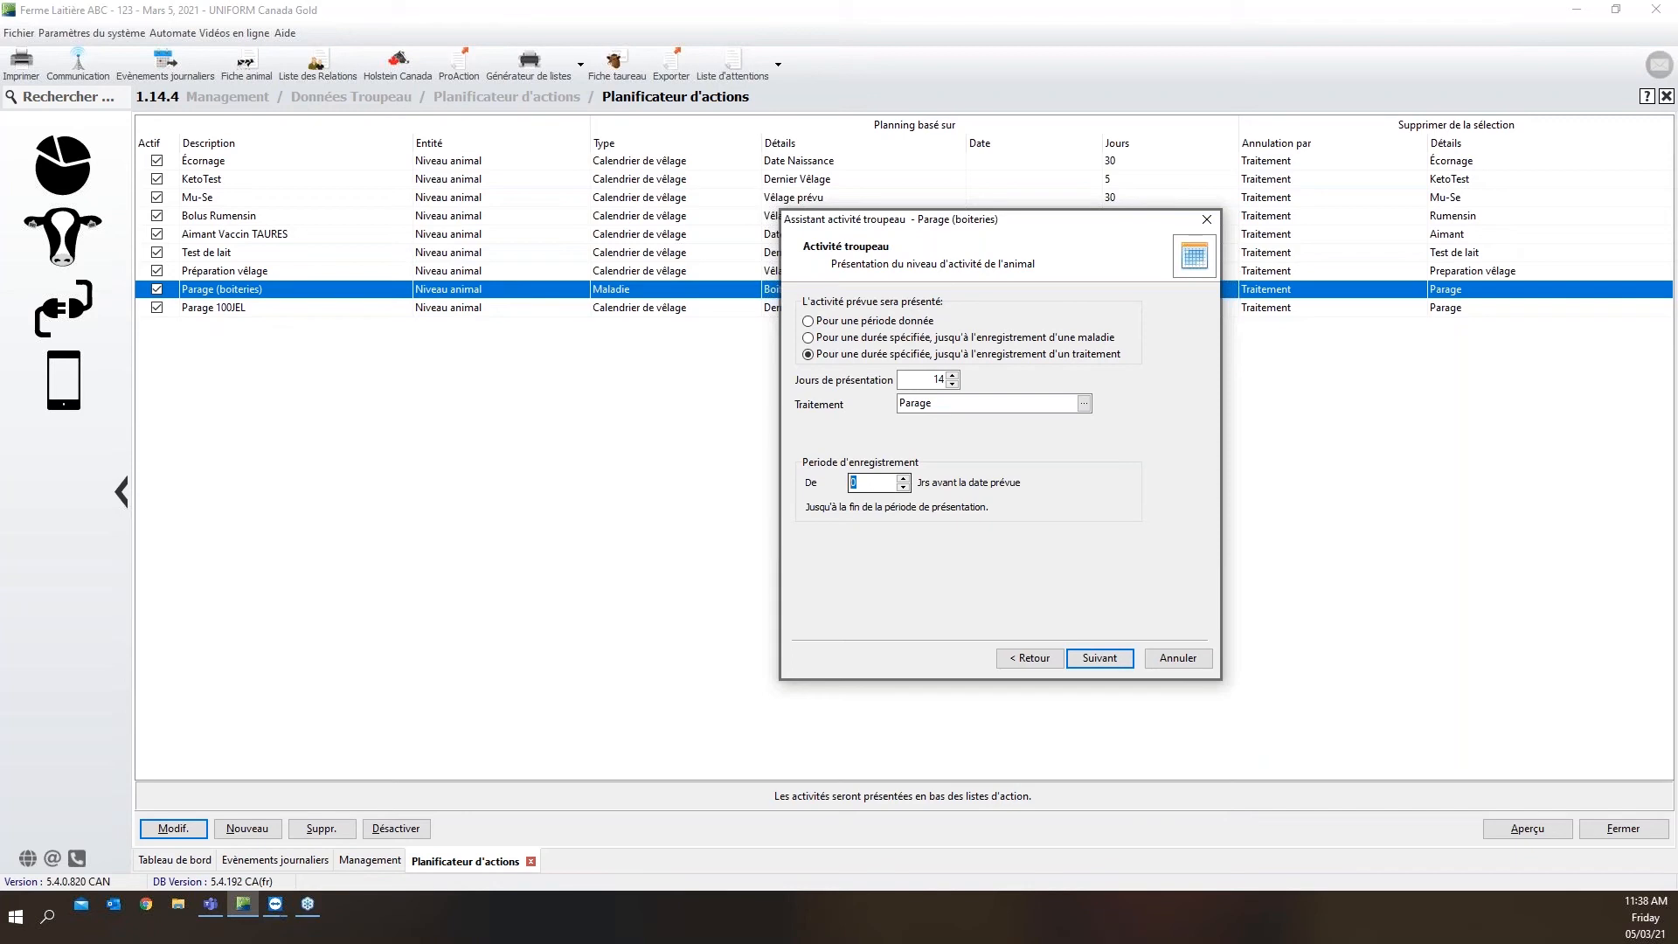
{"action": "left_click", "coordinate": [1126, 666]}
{"action": "left_click", "coordinate": [1126, 666]}
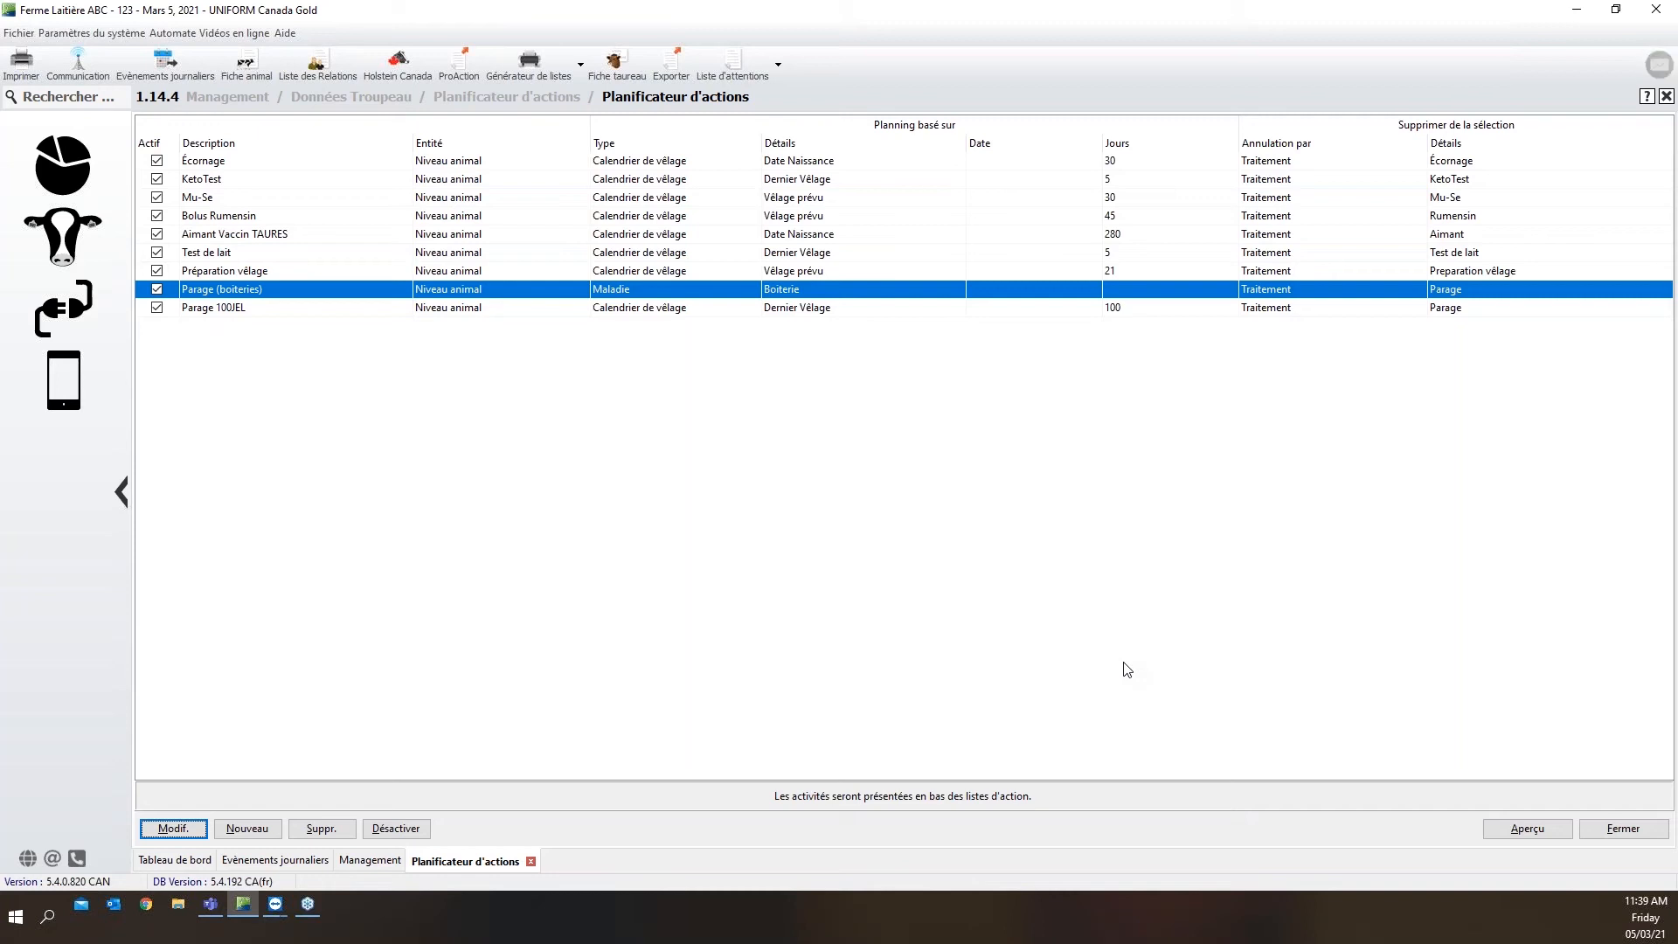
Compare the Parage 100JEL and Parage (boiteries) entries in the planned activities list
{"action": "left_click", "coordinate": [474, 309]}
{"action": "left_click", "coordinate": [475, 293]}
{"action": "mouse_move", "coordinate": [471, 292]}
{"action": "mouse_move", "coordinate": [469, 256]}
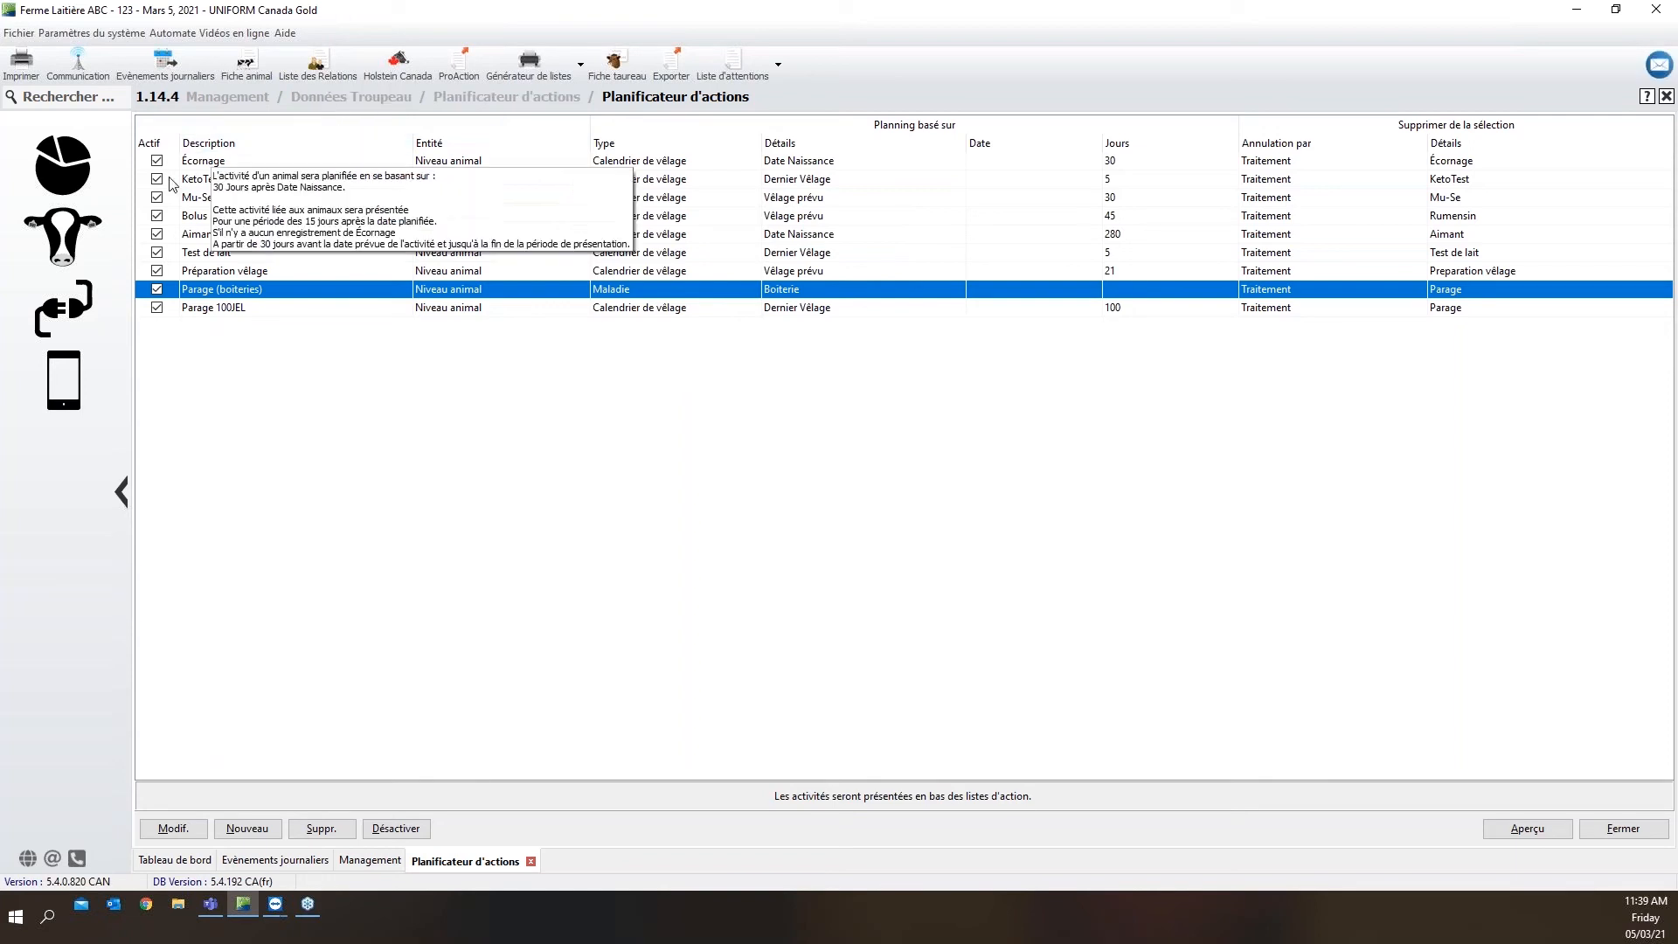
Open the treatment plans (Plans de traitement) from the action planner section of the herd data
{"action": "left_click", "coordinate": [78, 228]}
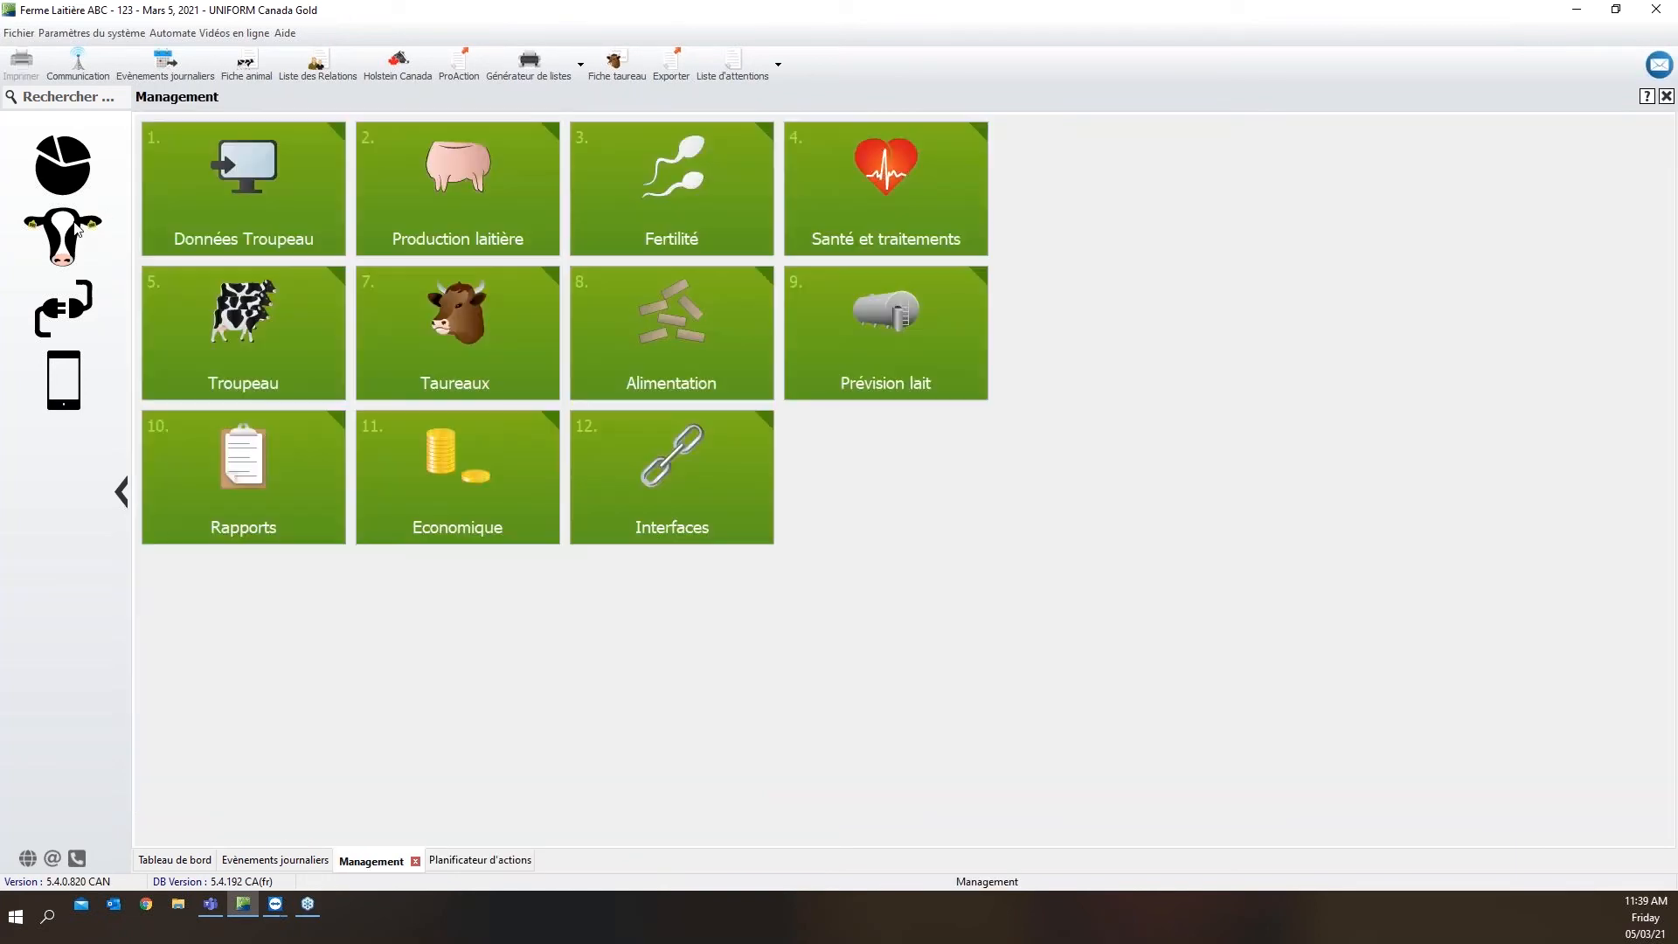
{"action": "left_click", "coordinate": [261, 203]}
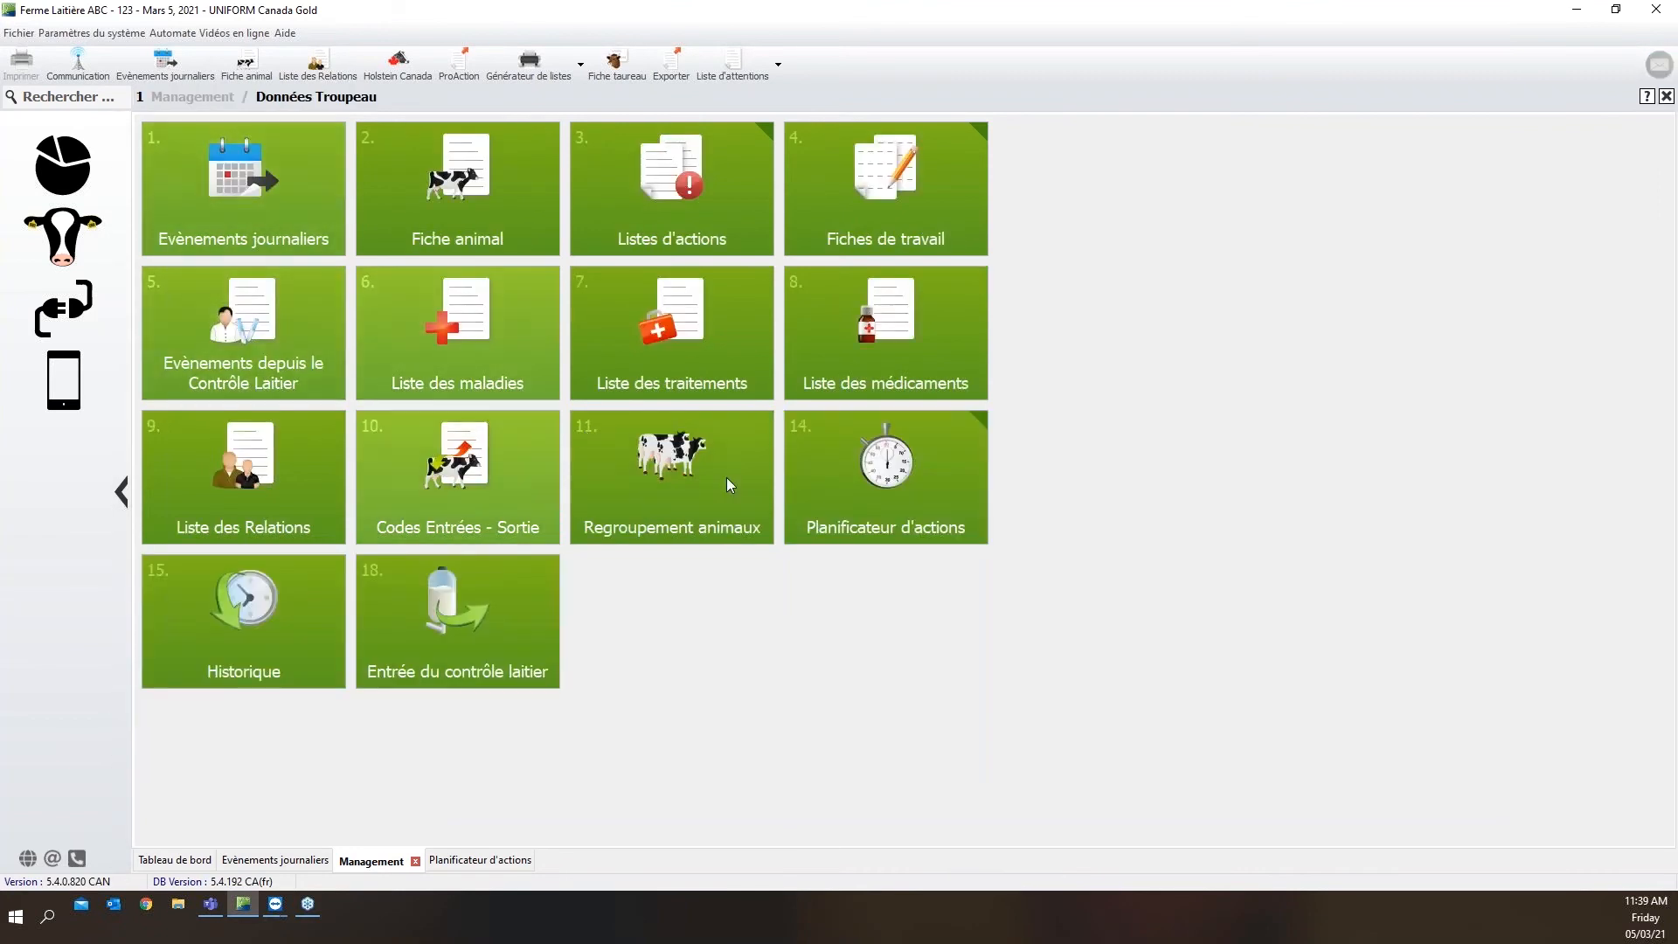
{"action": "left_click", "coordinate": [841, 513]}
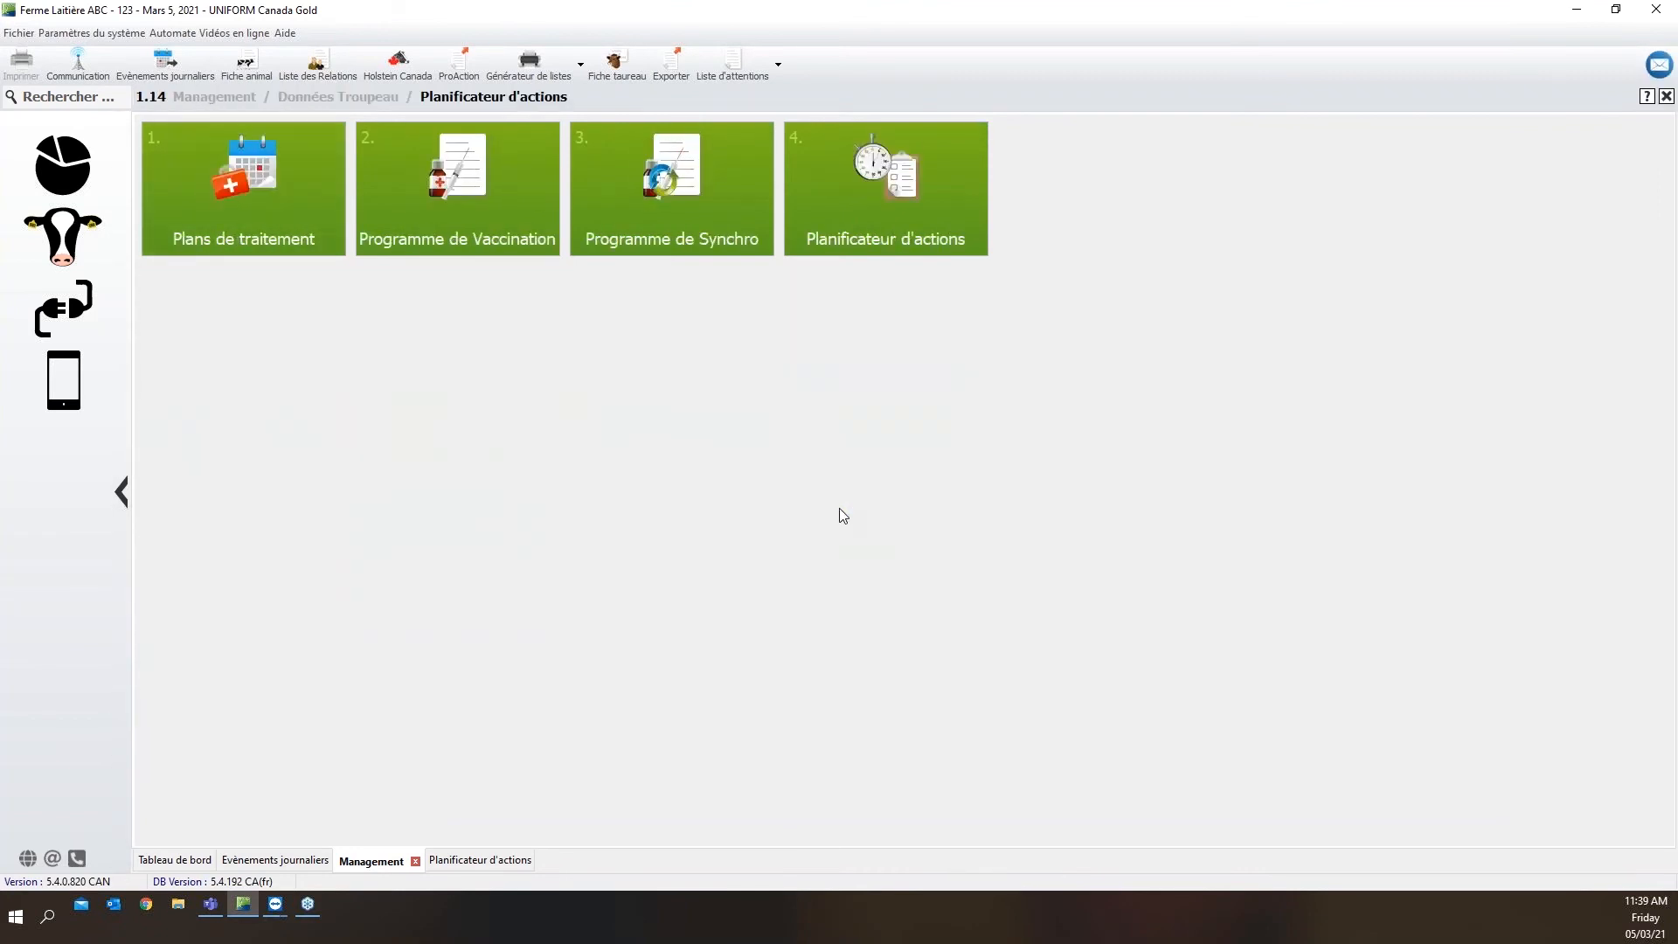
{"action": "left_click", "coordinate": [323, 207]}
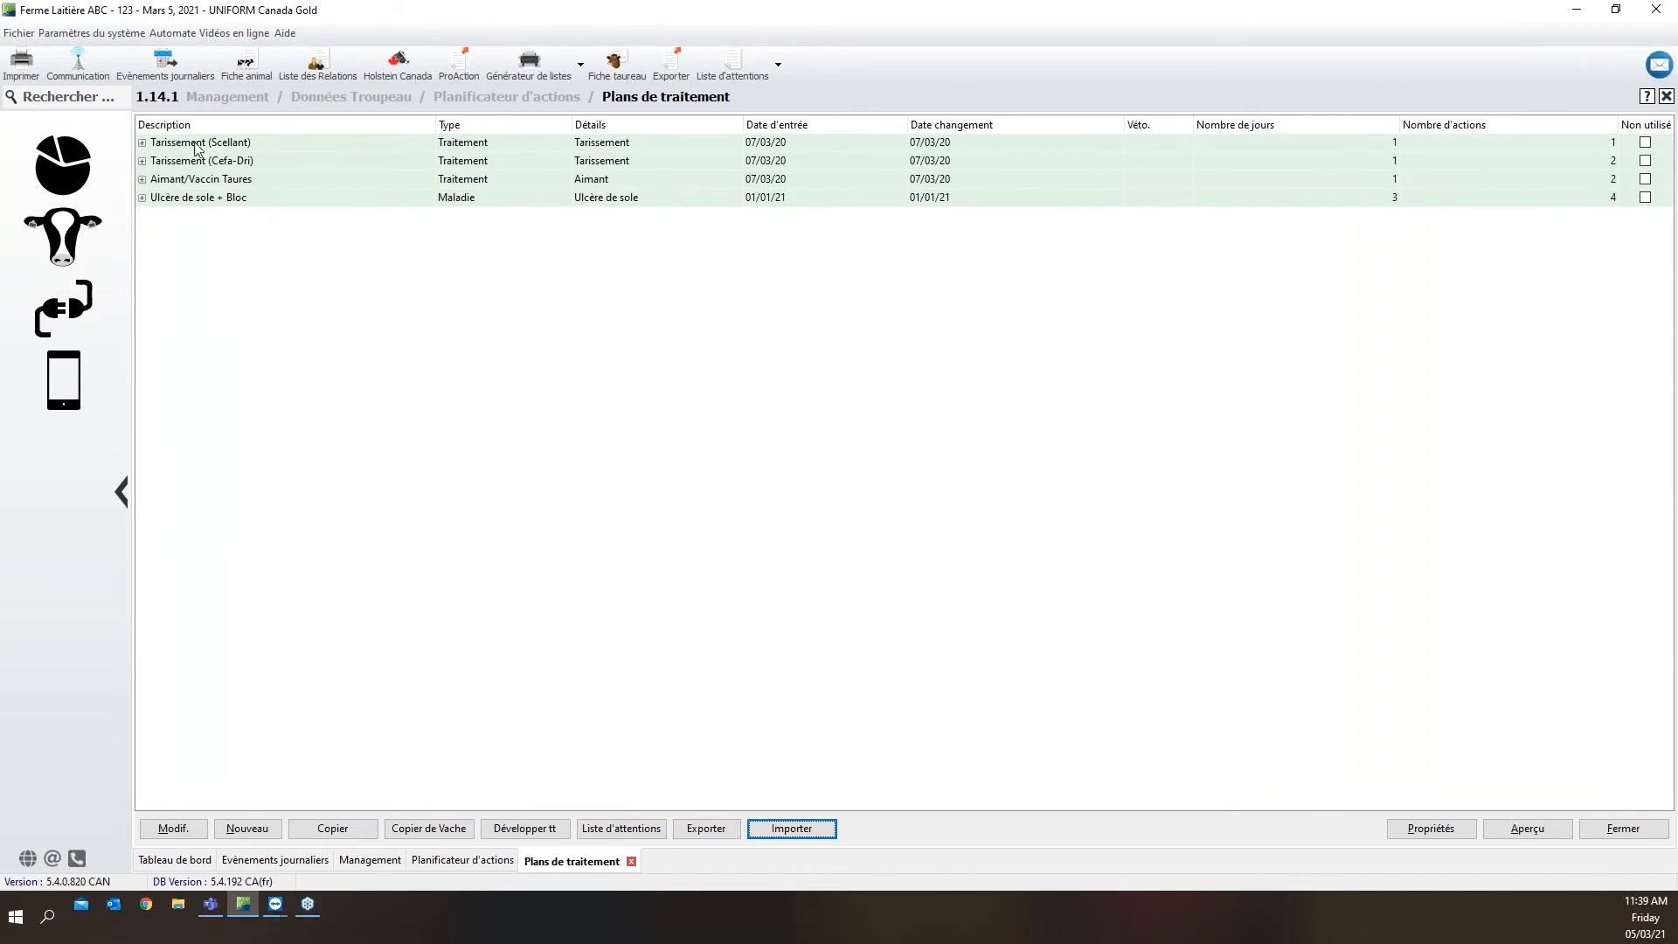
Expand the "Ulcère de sole + Bloc" treatment plan, examine each scheduled treatment, and collapse it again
{"action": "left_click", "coordinate": [142, 198]}
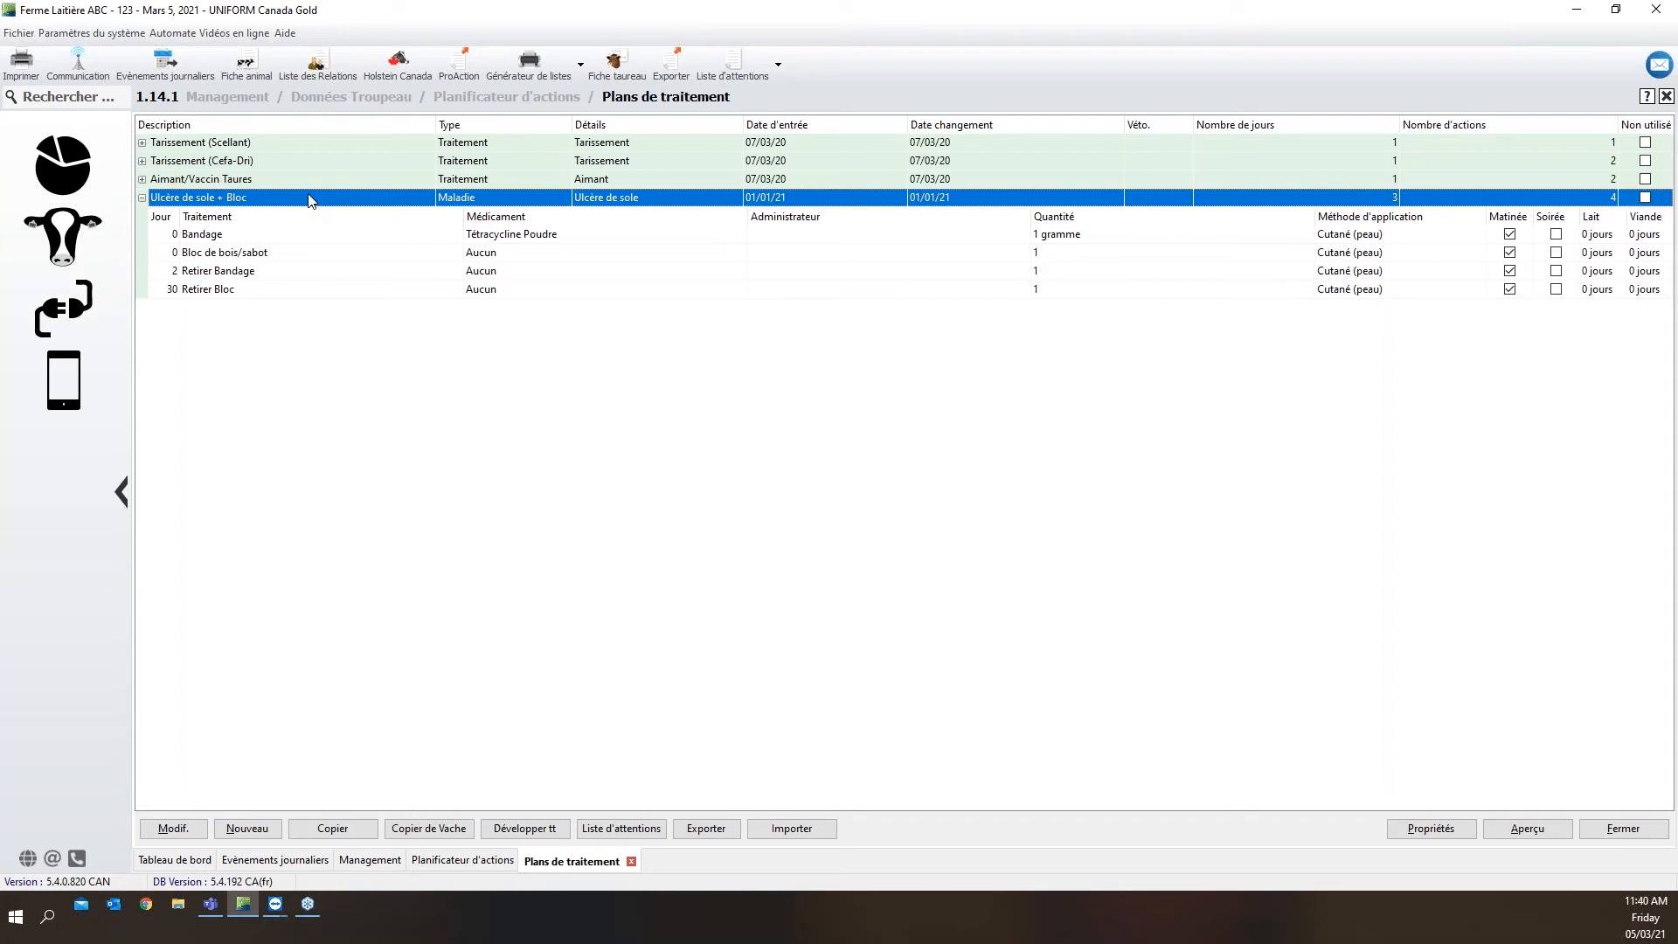
{"action": "left_click", "coordinate": [223, 238]}
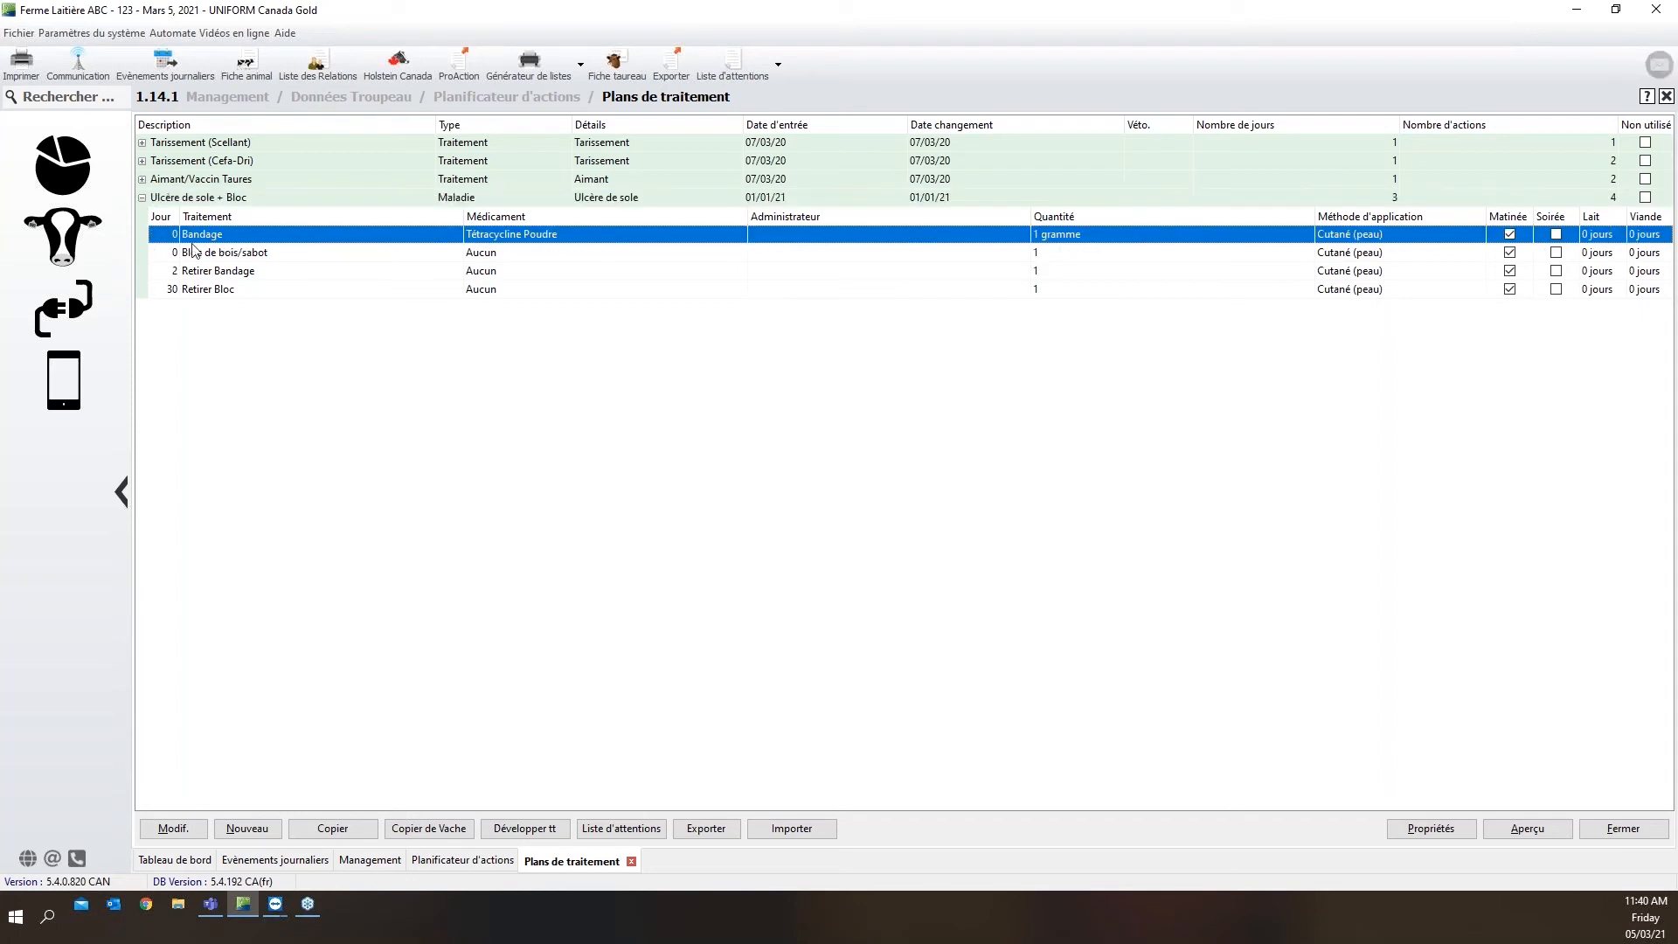
{"action": "left_click", "coordinate": [210, 257]}
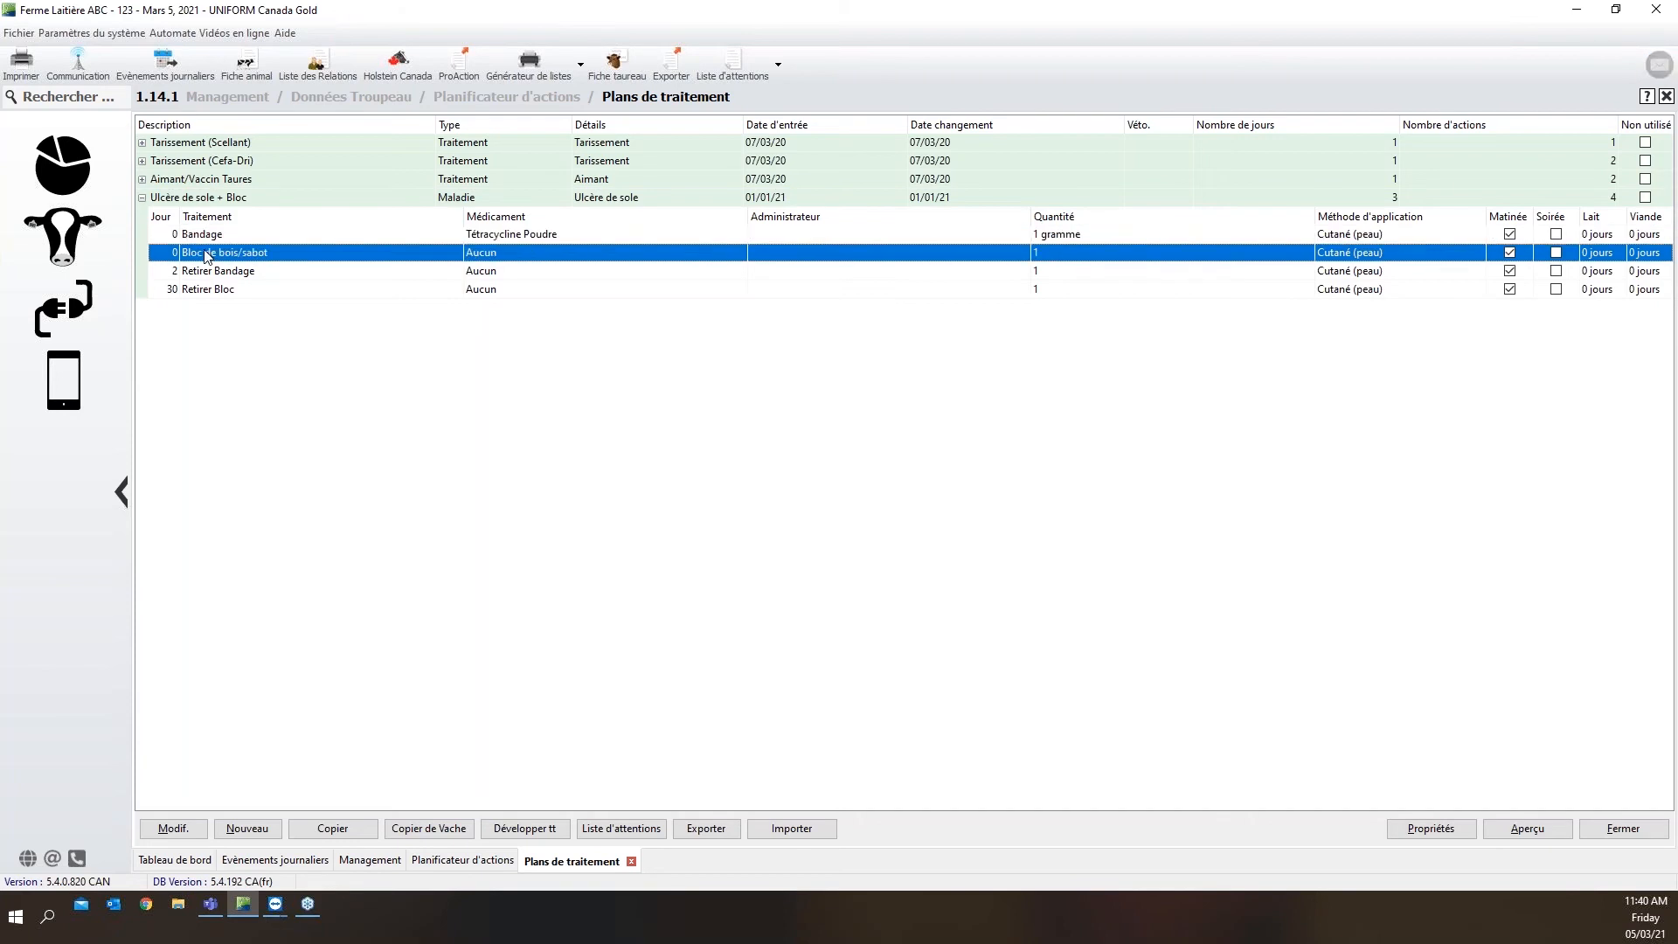
{"action": "left_click", "coordinate": [203, 275]}
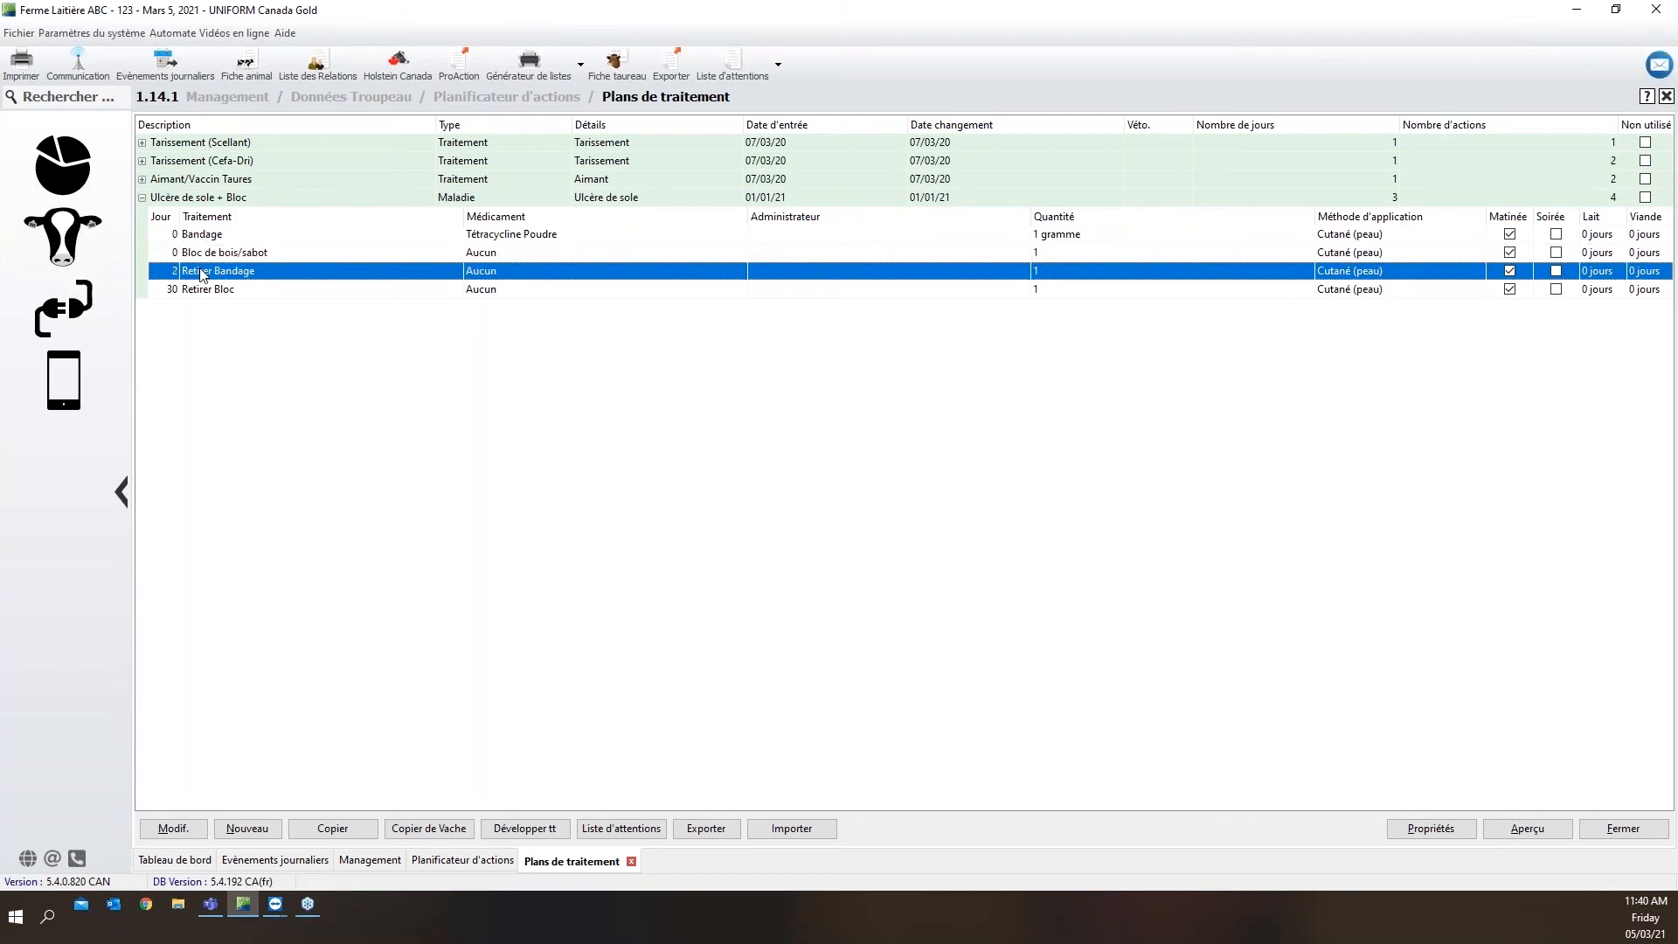
{"action": "left_click", "coordinate": [184, 293]}
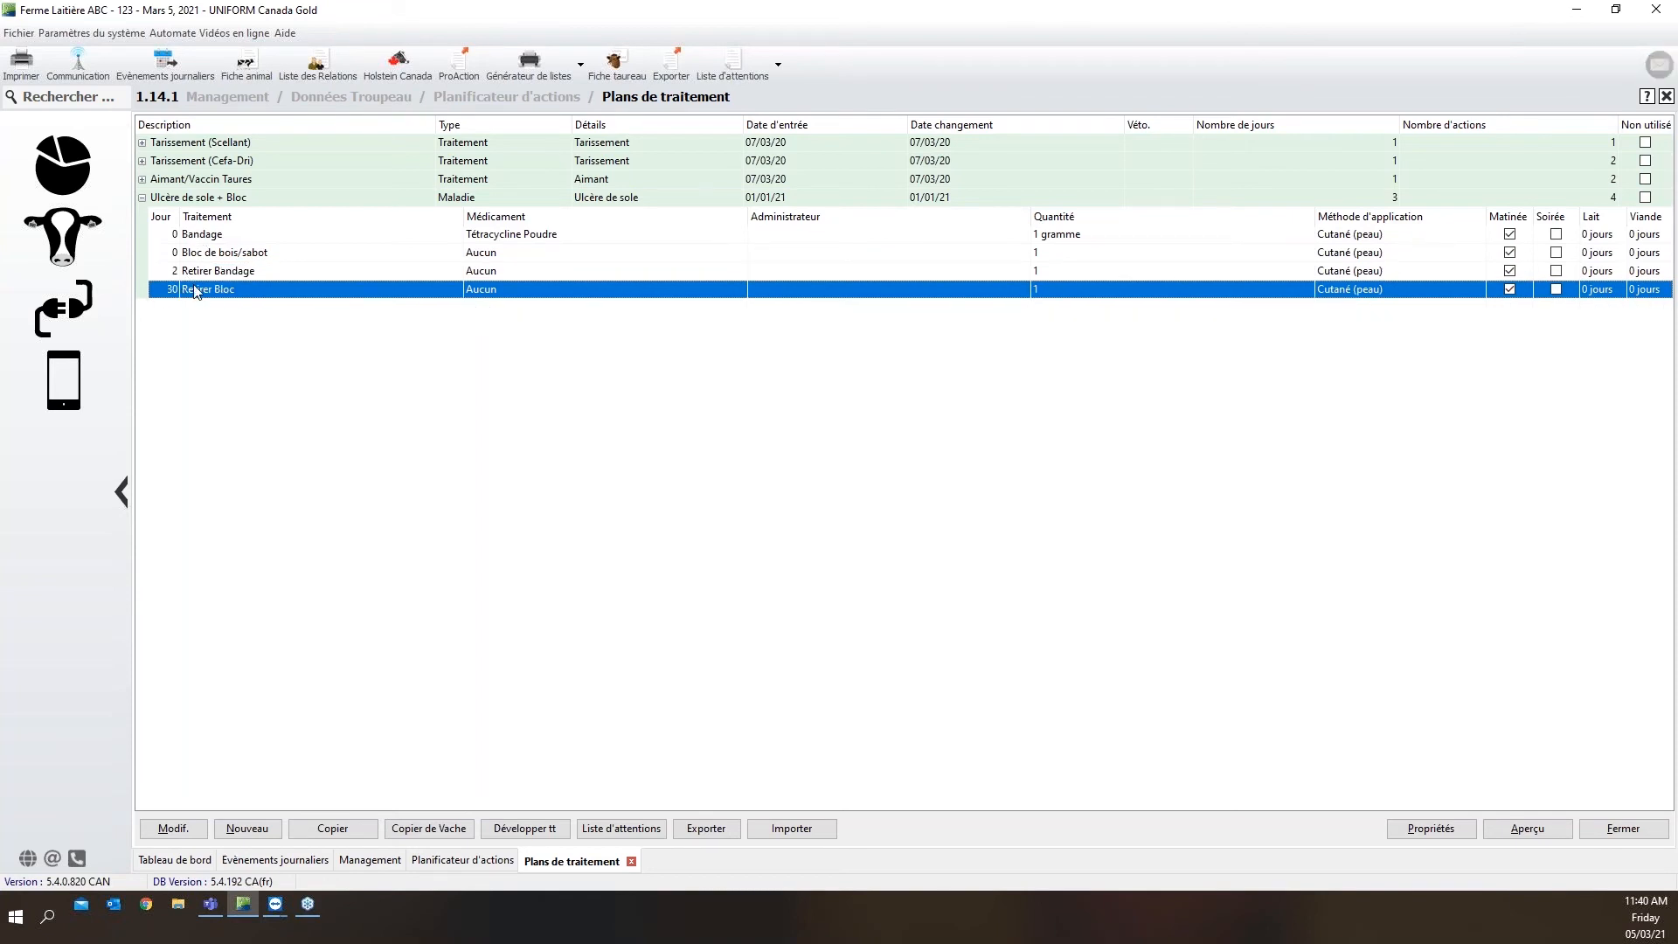
{"action": "left_click", "coordinate": [143, 197]}
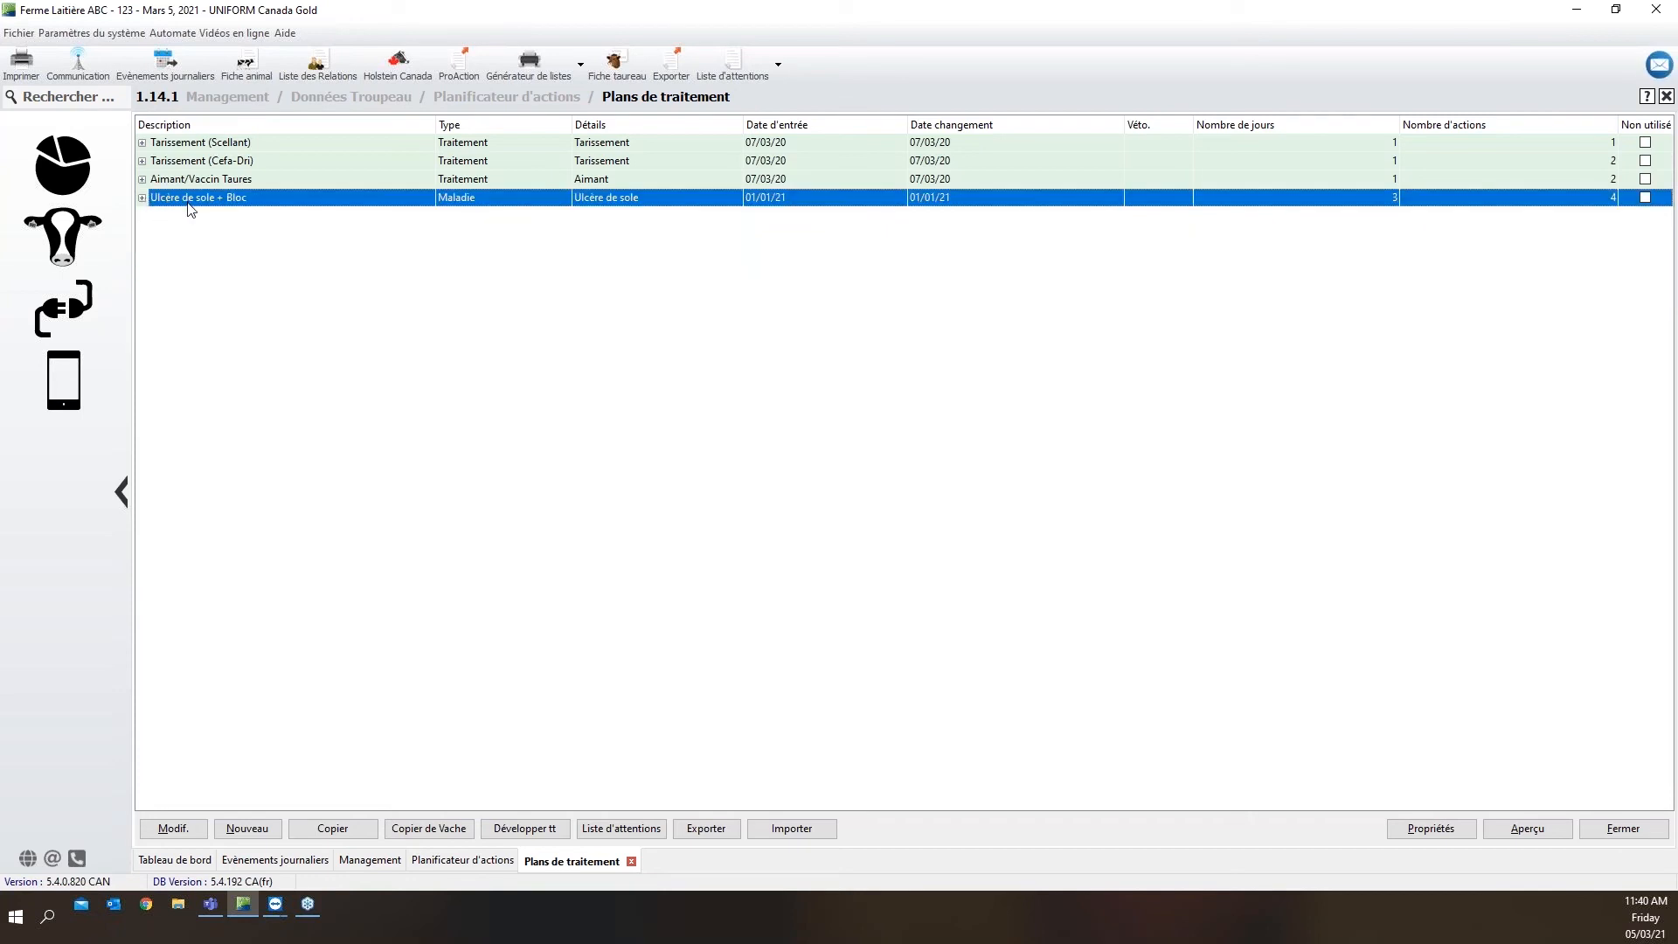
Open the "Ulcère de sole + Bloc" plan for editing and review its description, dates, trigger and animal statuses
{"action": "double_click", "coordinate": [187, 204]}
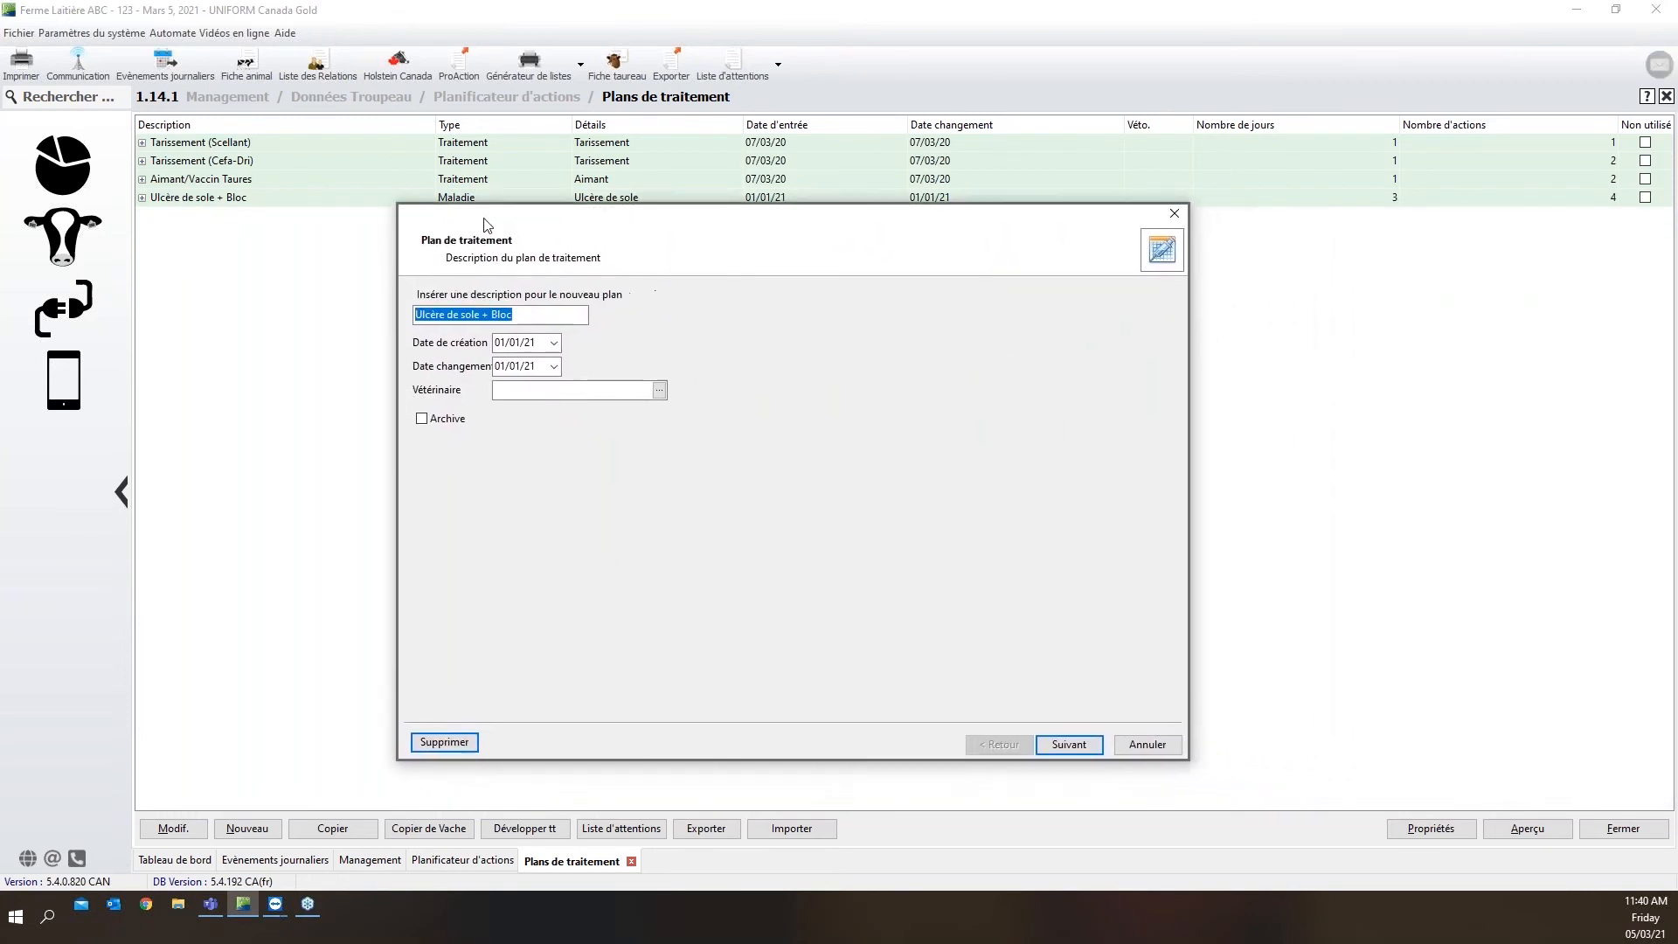
{"action": "left_click", "coordinate": [514, 319]}
{"action": "left_click_drag", "start_coordinate": [516, 315], "coordinate": [416, 314]}
{"action": "left_click_drag", "start_coordinate": [539, 343], "coordinate": [494, 367]}
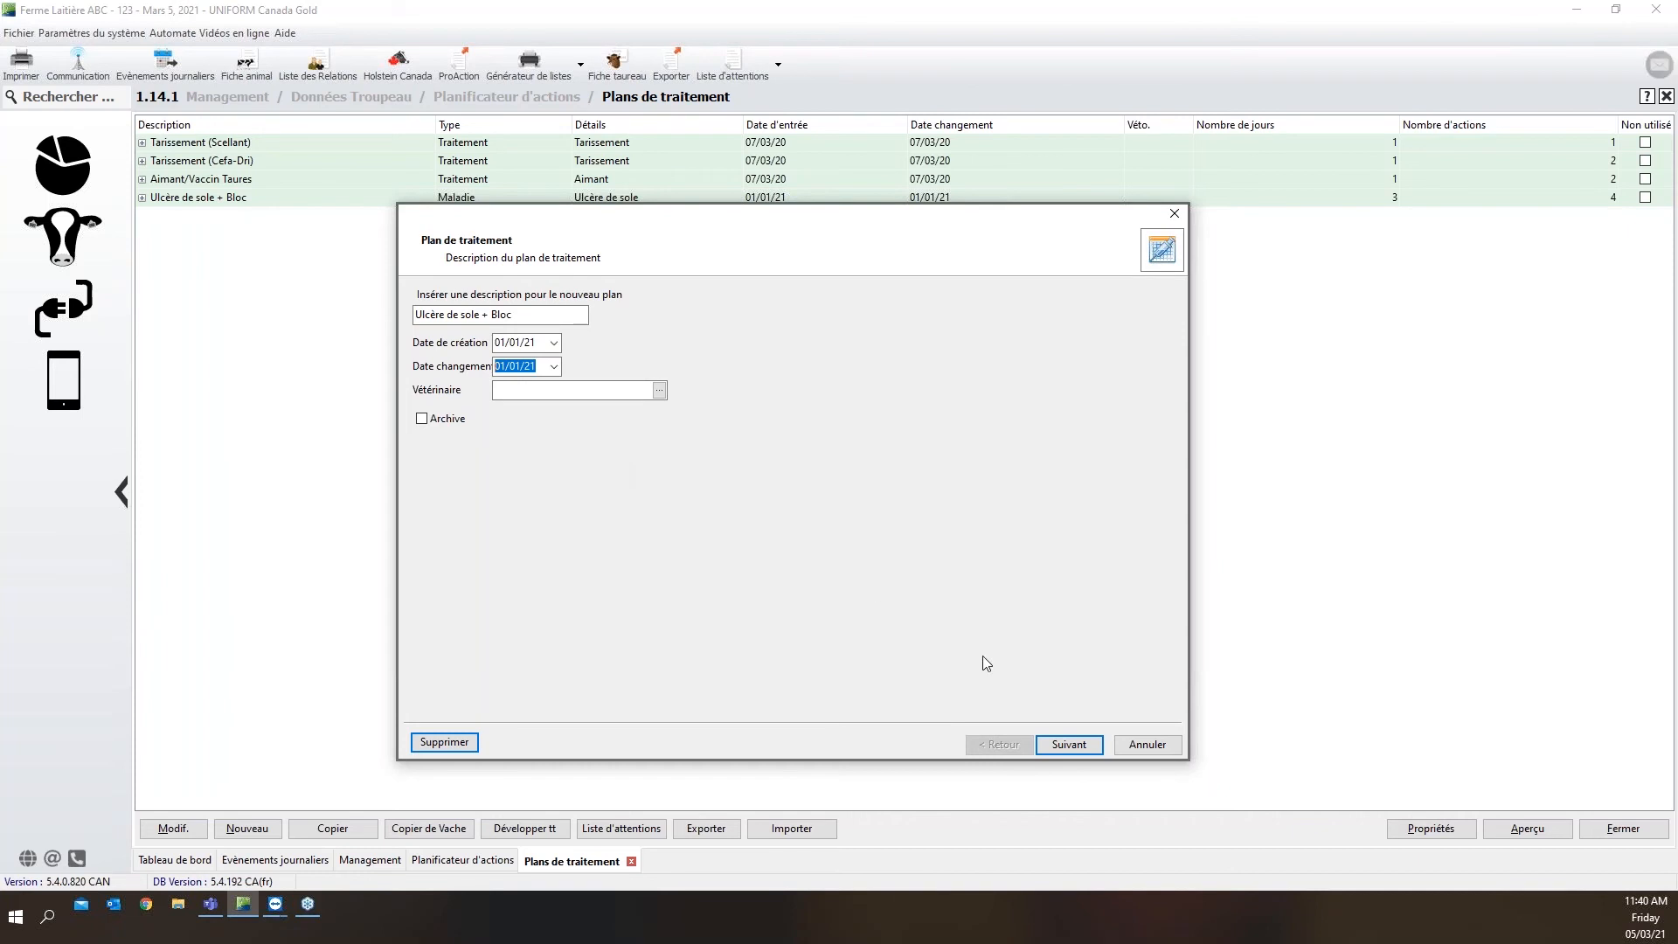
{"action": "left_click", "coordinate": [1058, 746]}
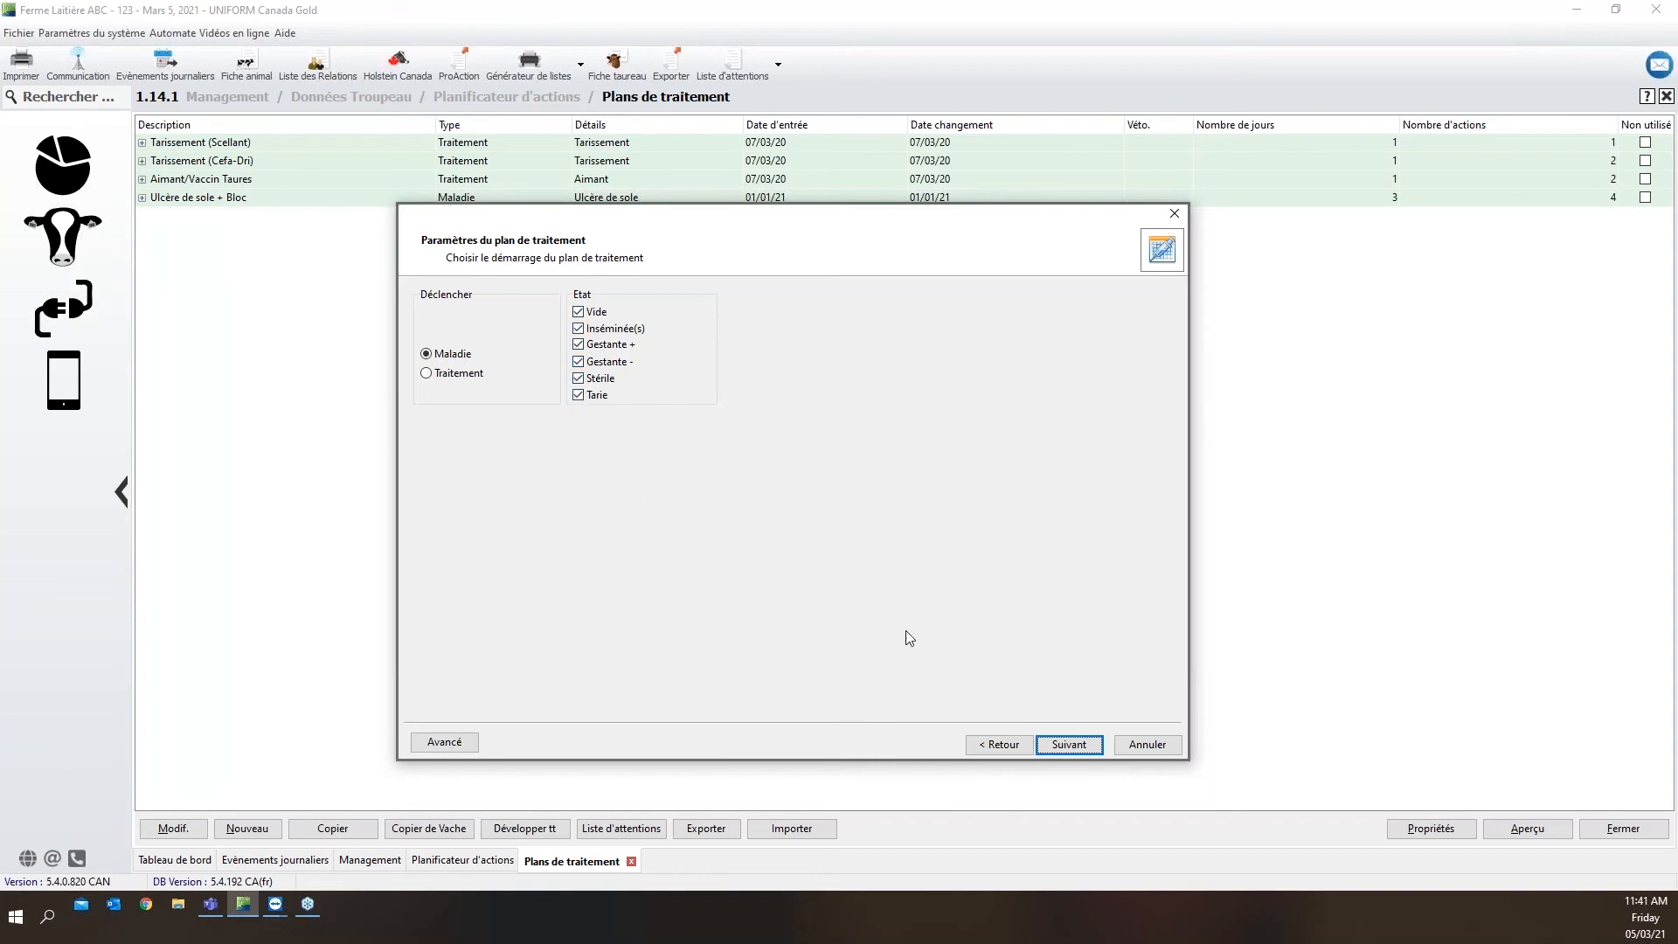
{"action": "left_click", "coordinate": [1069, 745]}
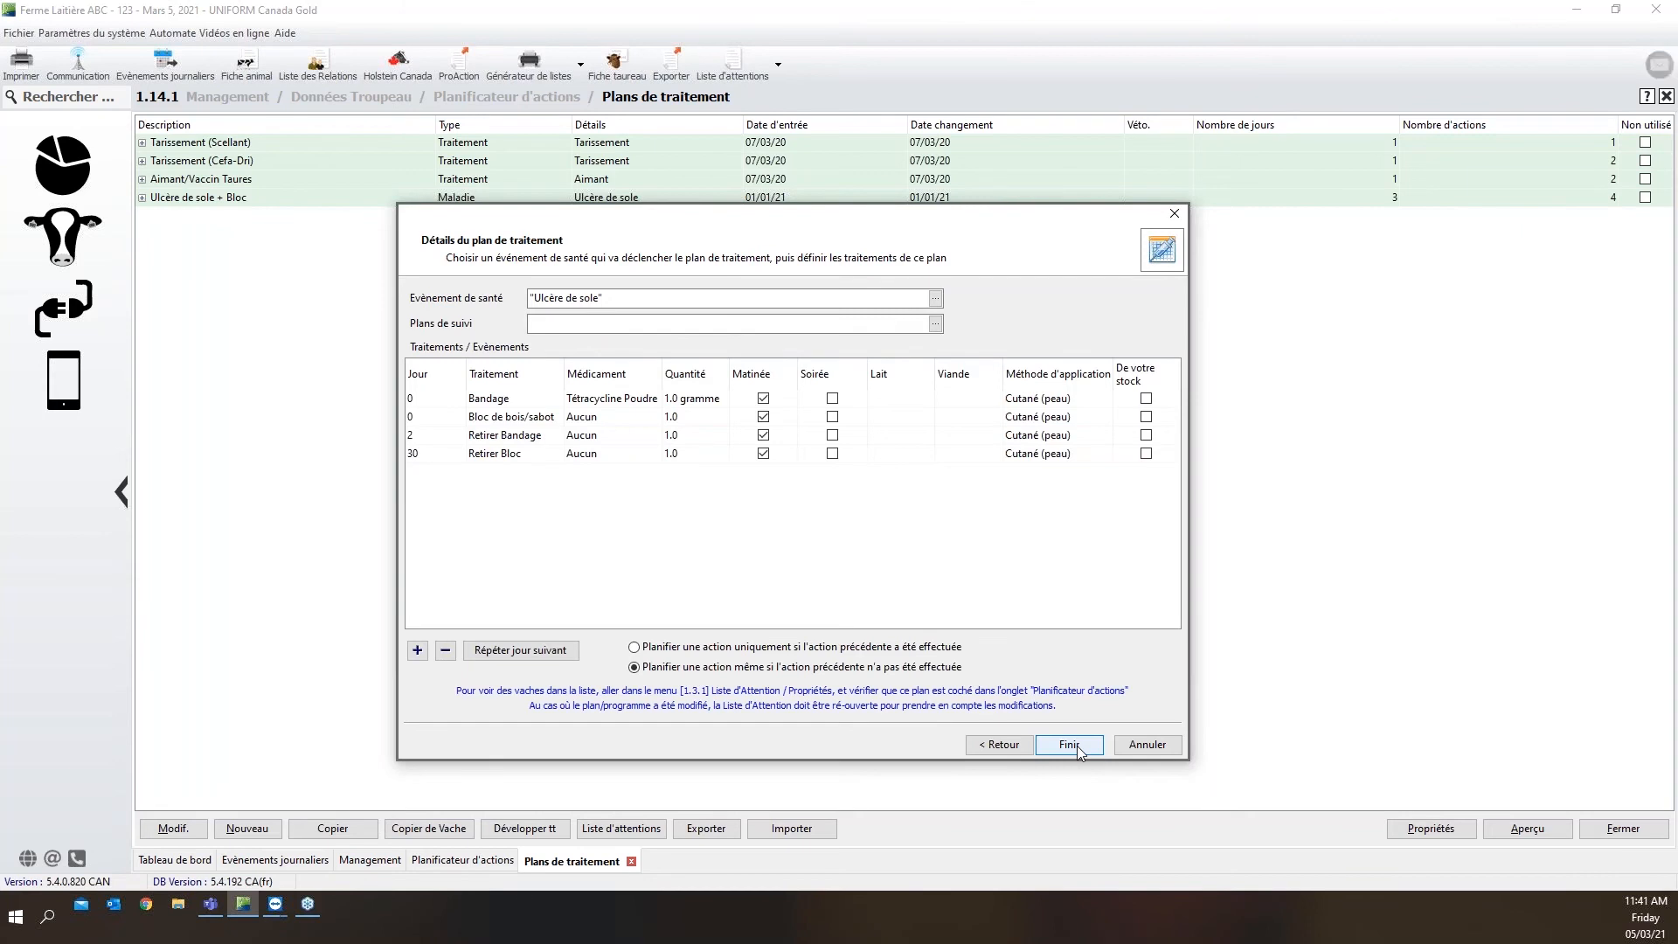
Look through the health events available as the plan's trigger and leave the selection without choosing one
{"action": "left_click_drag", "start_coordinate": [605, 298], "coordinate": [528, 299]}
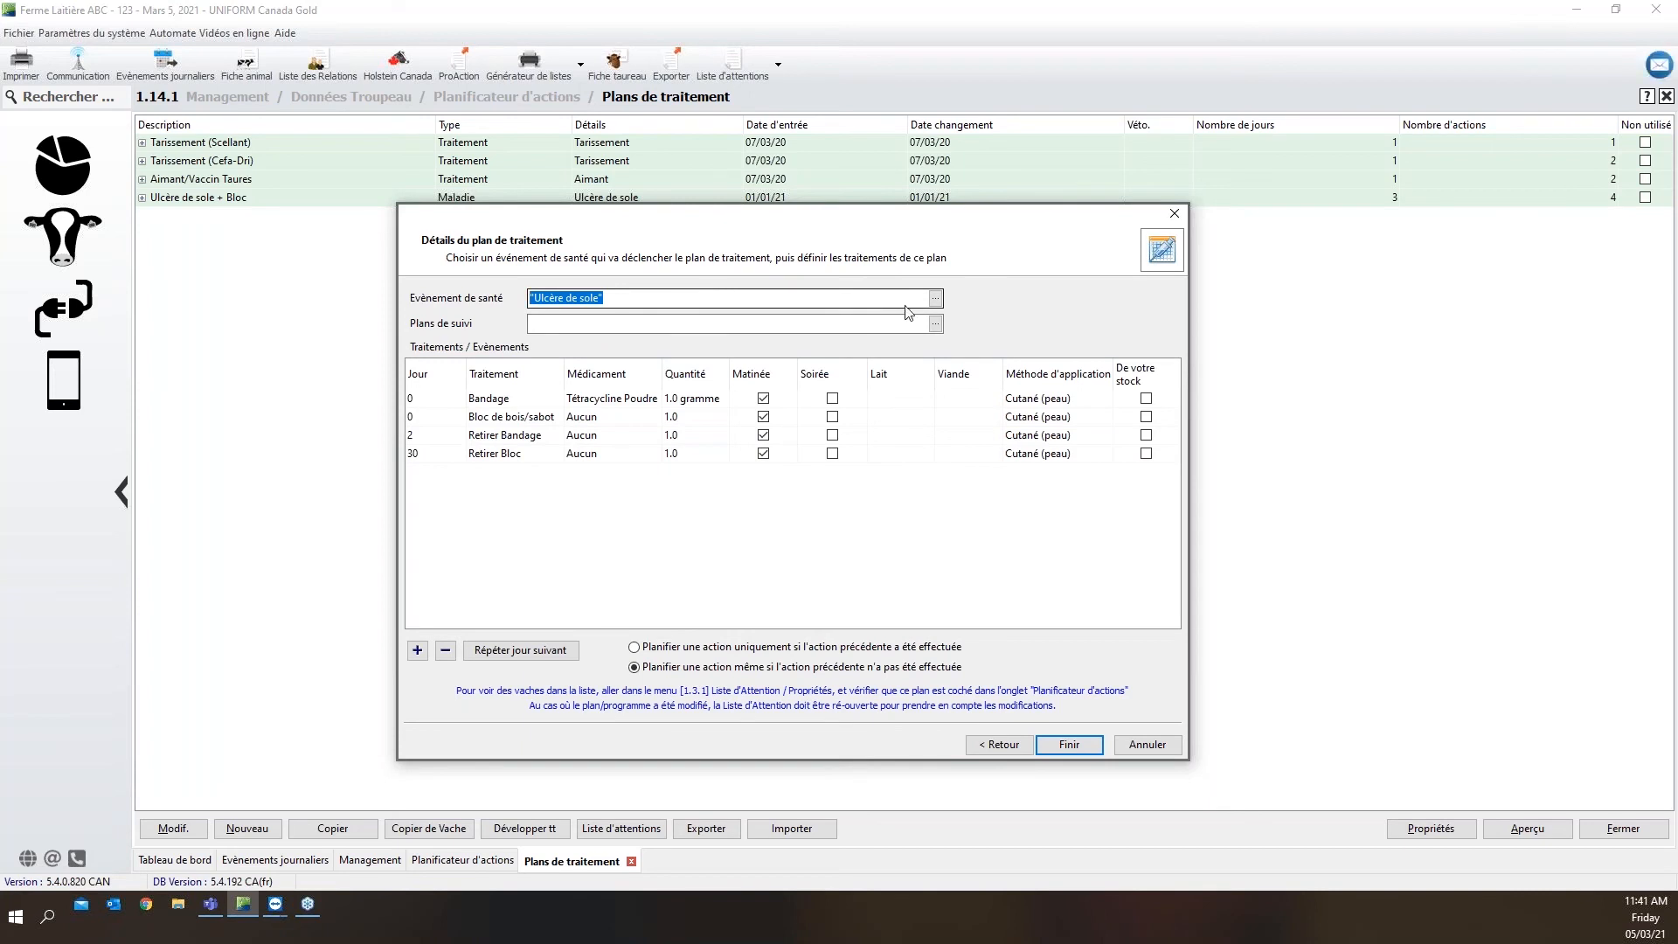
{"action": "left_click", "coordinate": [934, 301]}
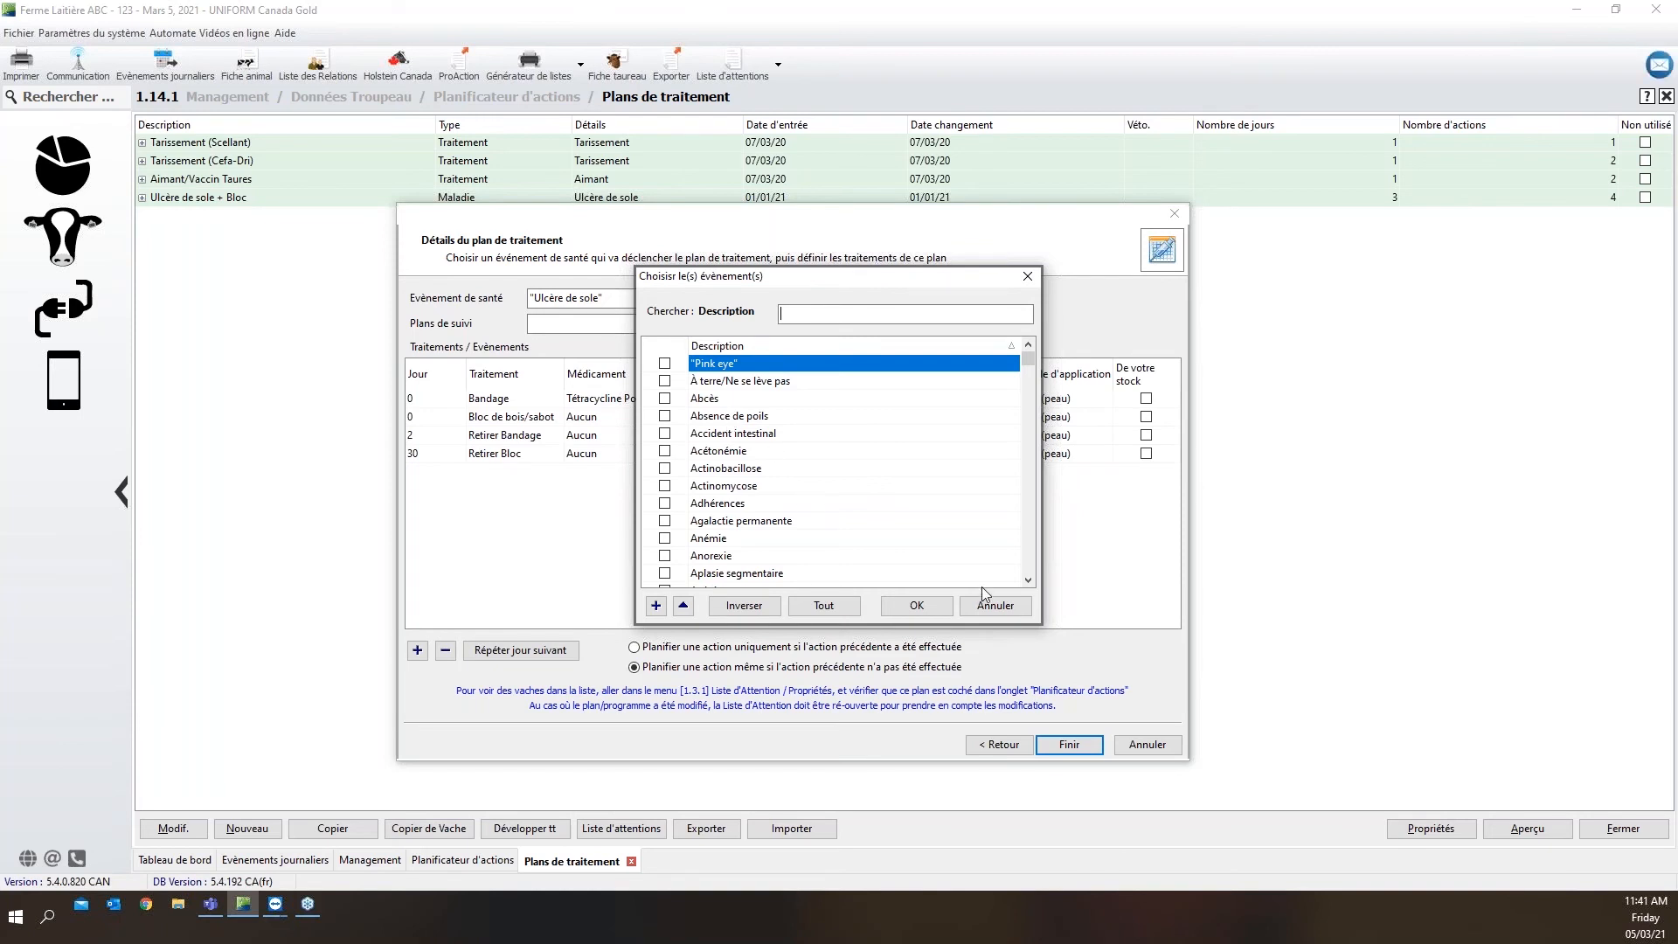
{"action": "left_click", "coordinate": [996, 605]}
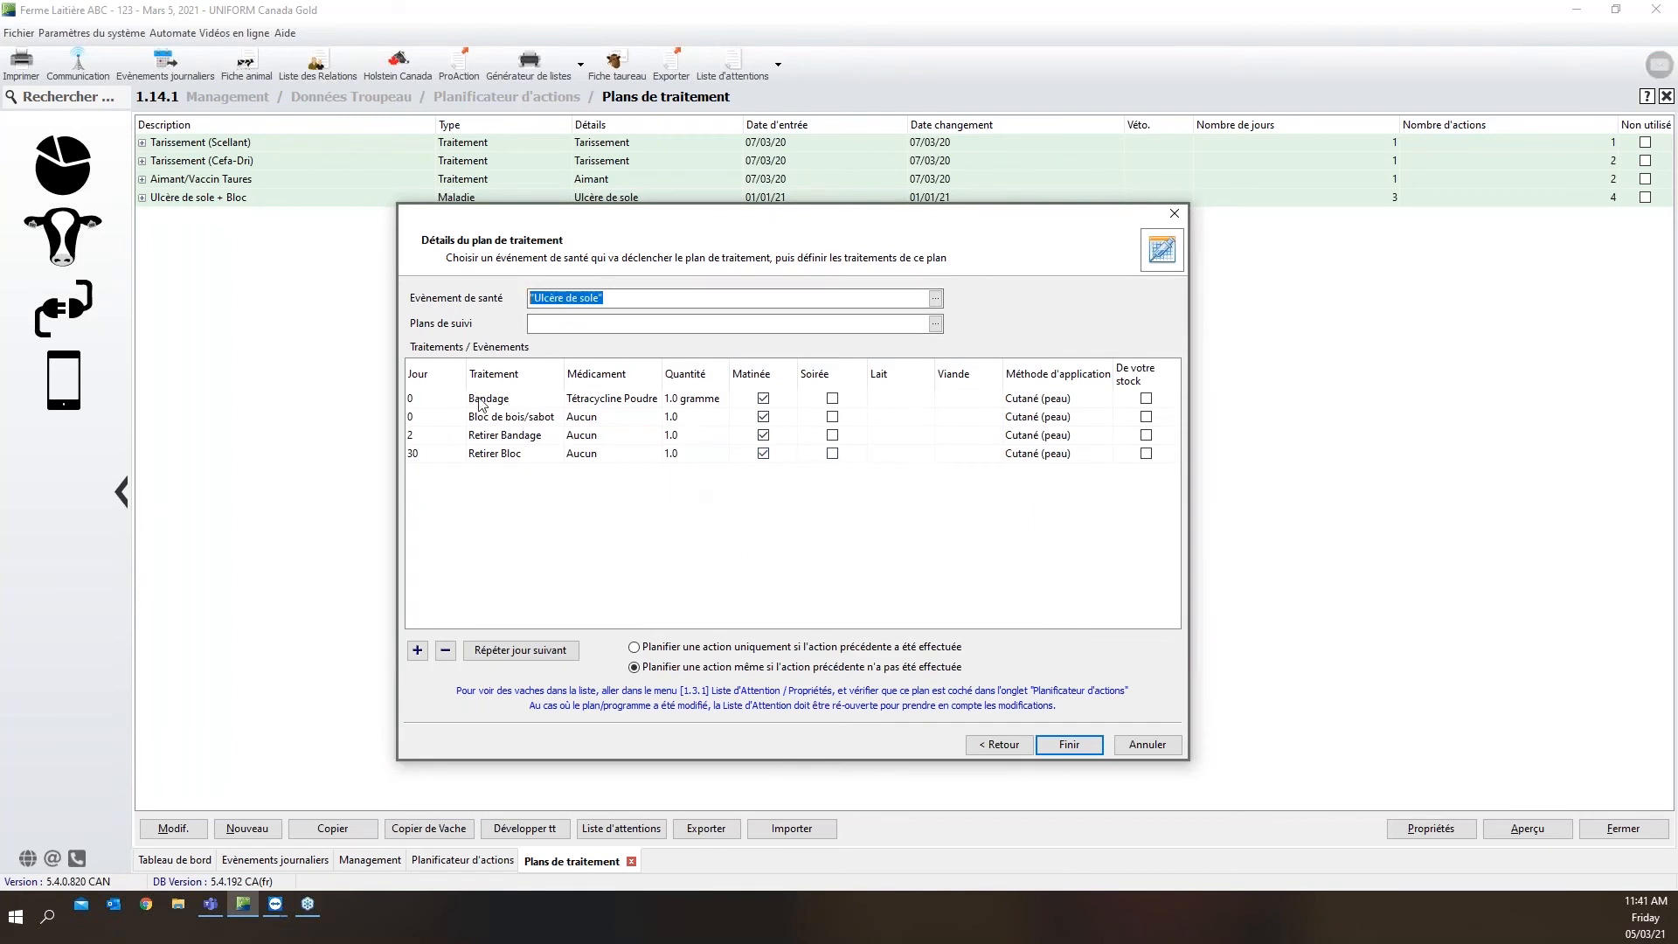
Check the day of the plan's Bandage action and browse the treatments available for it without choosing another
{"action": "left_click", "coordinate": [431, 400]}
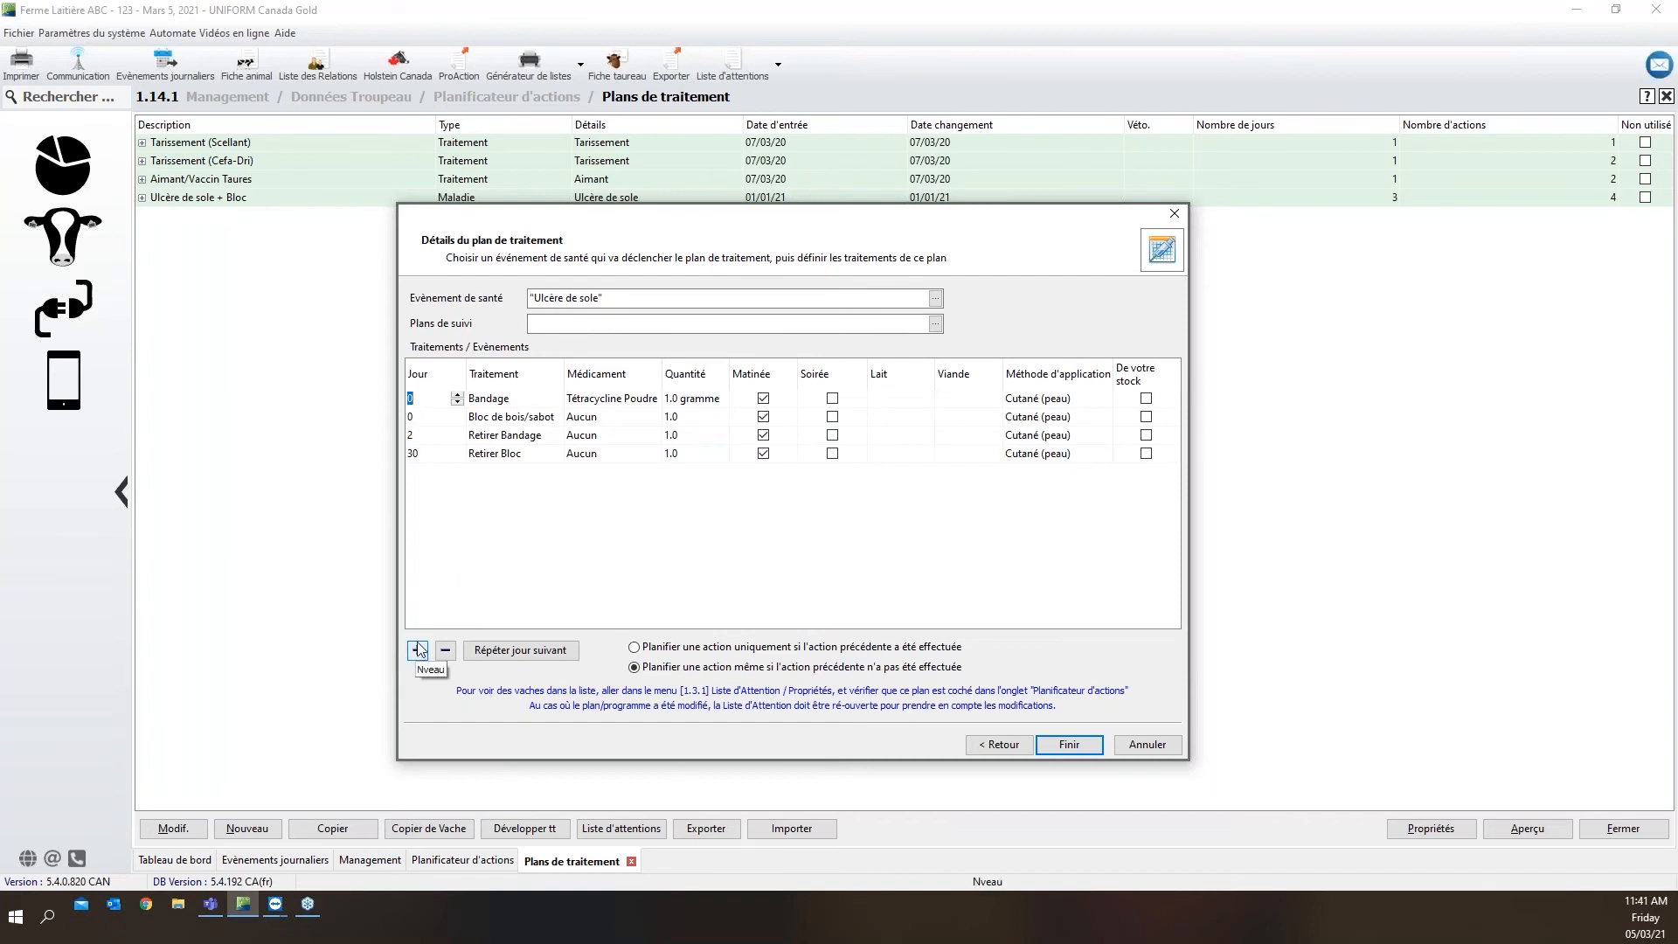
{"action": "left_click", "coordinate": [487, 399]}
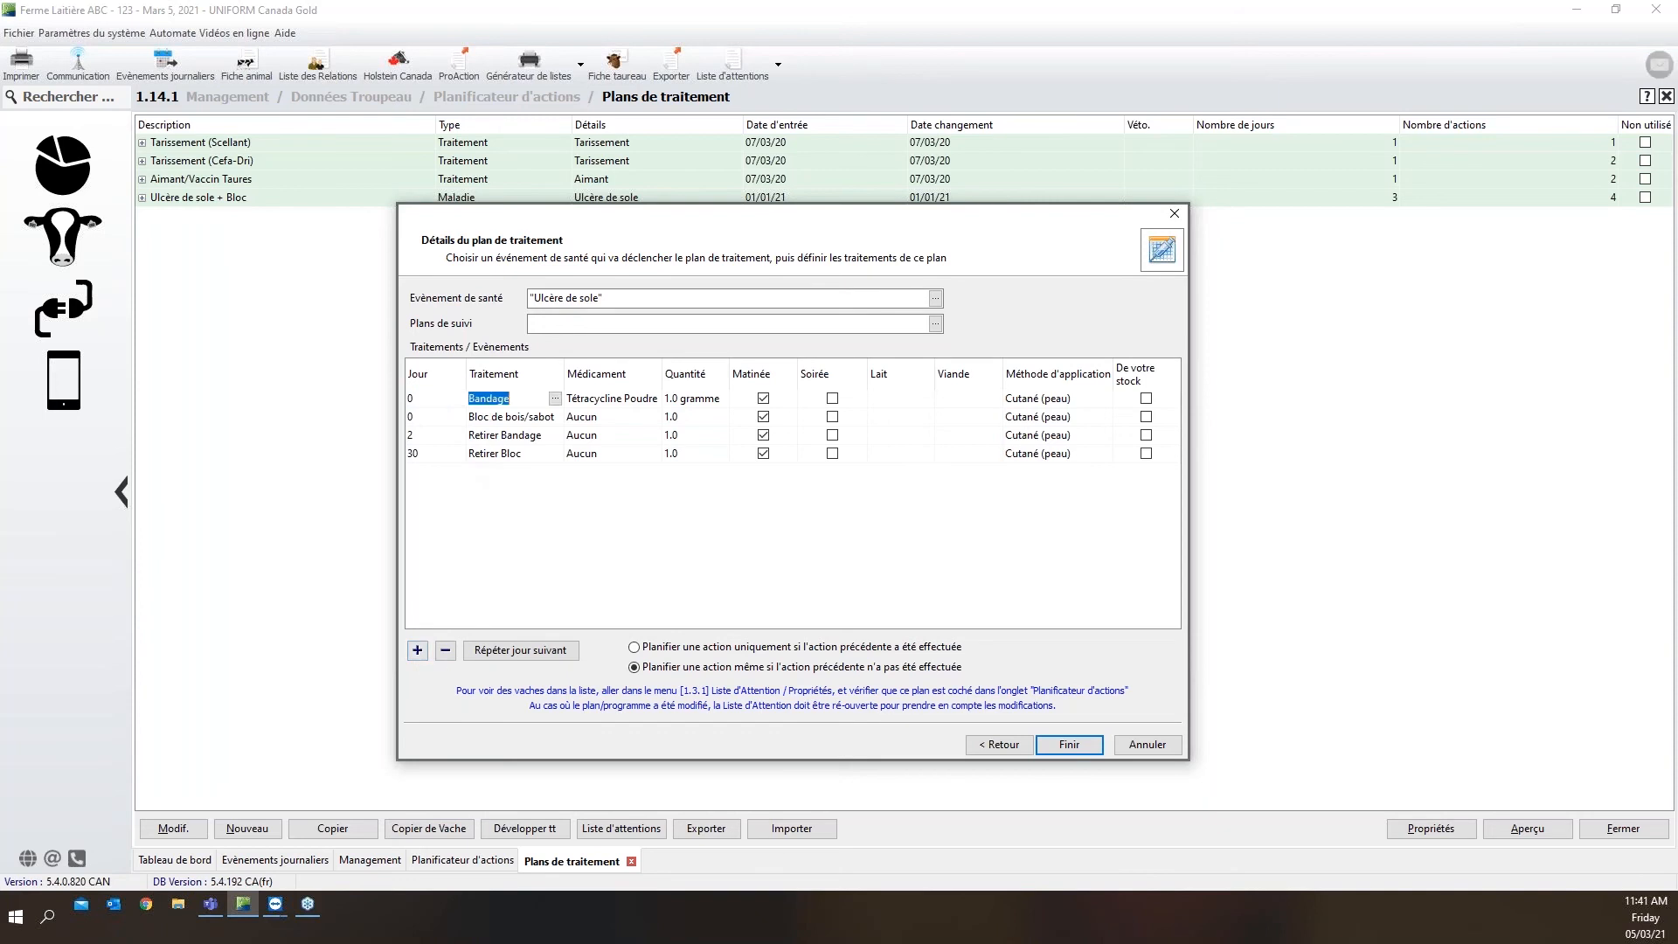
{"action": "left_click", "coordinate": [555, 399]}
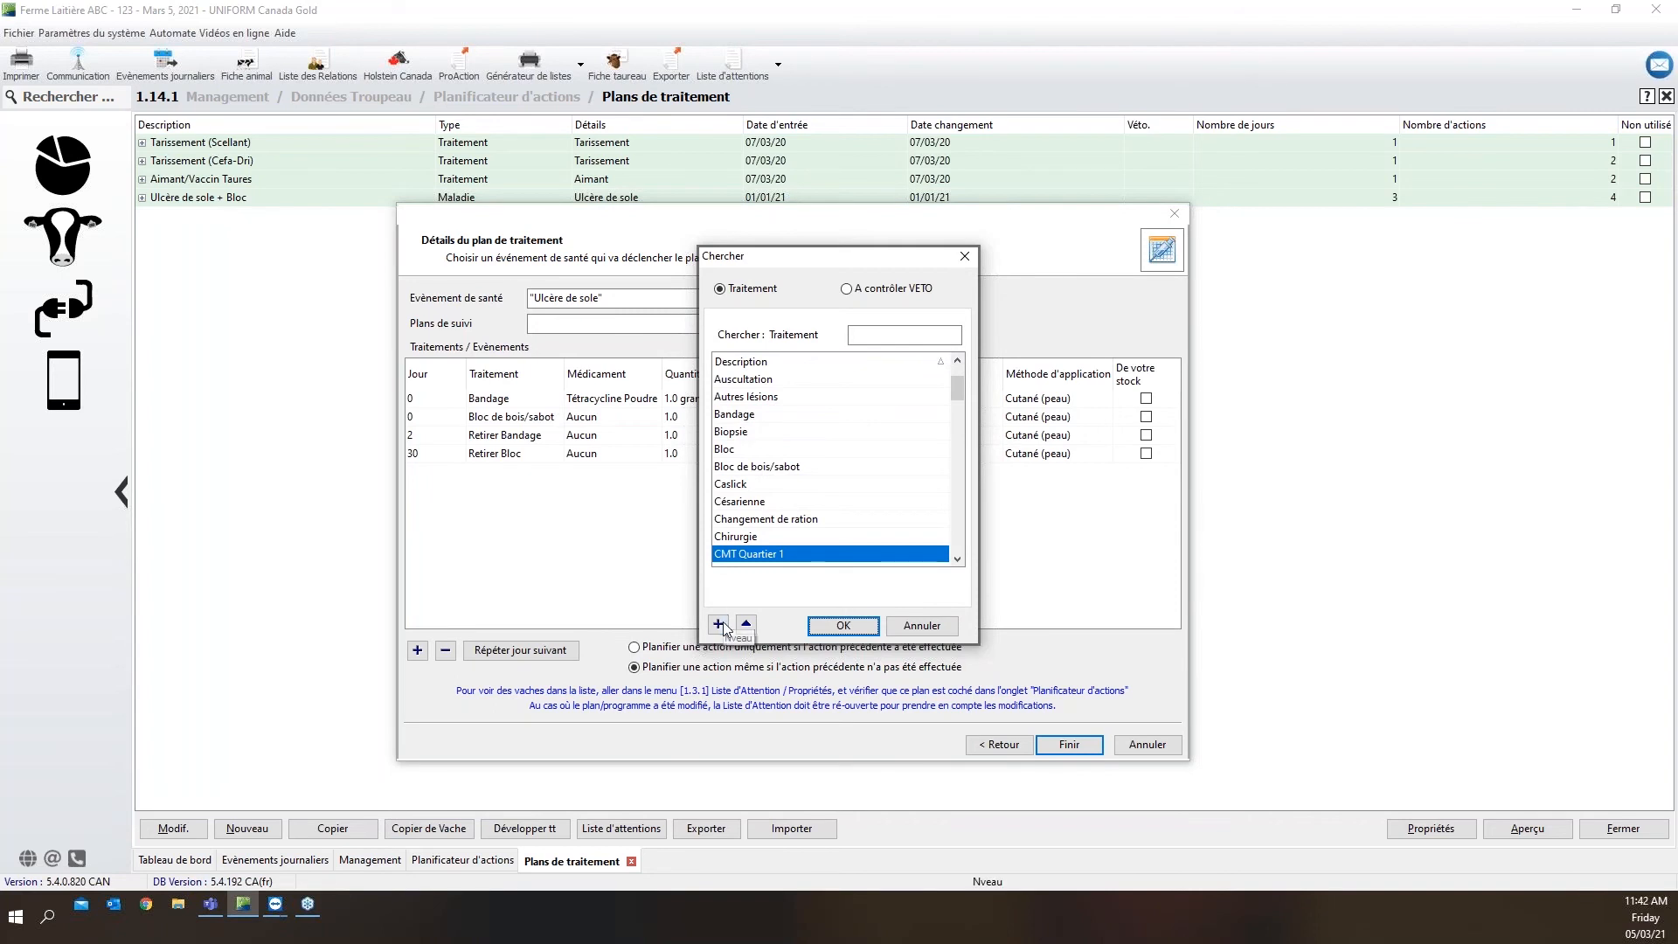
{"action": "left_click", "coordinate": [915, 626]}
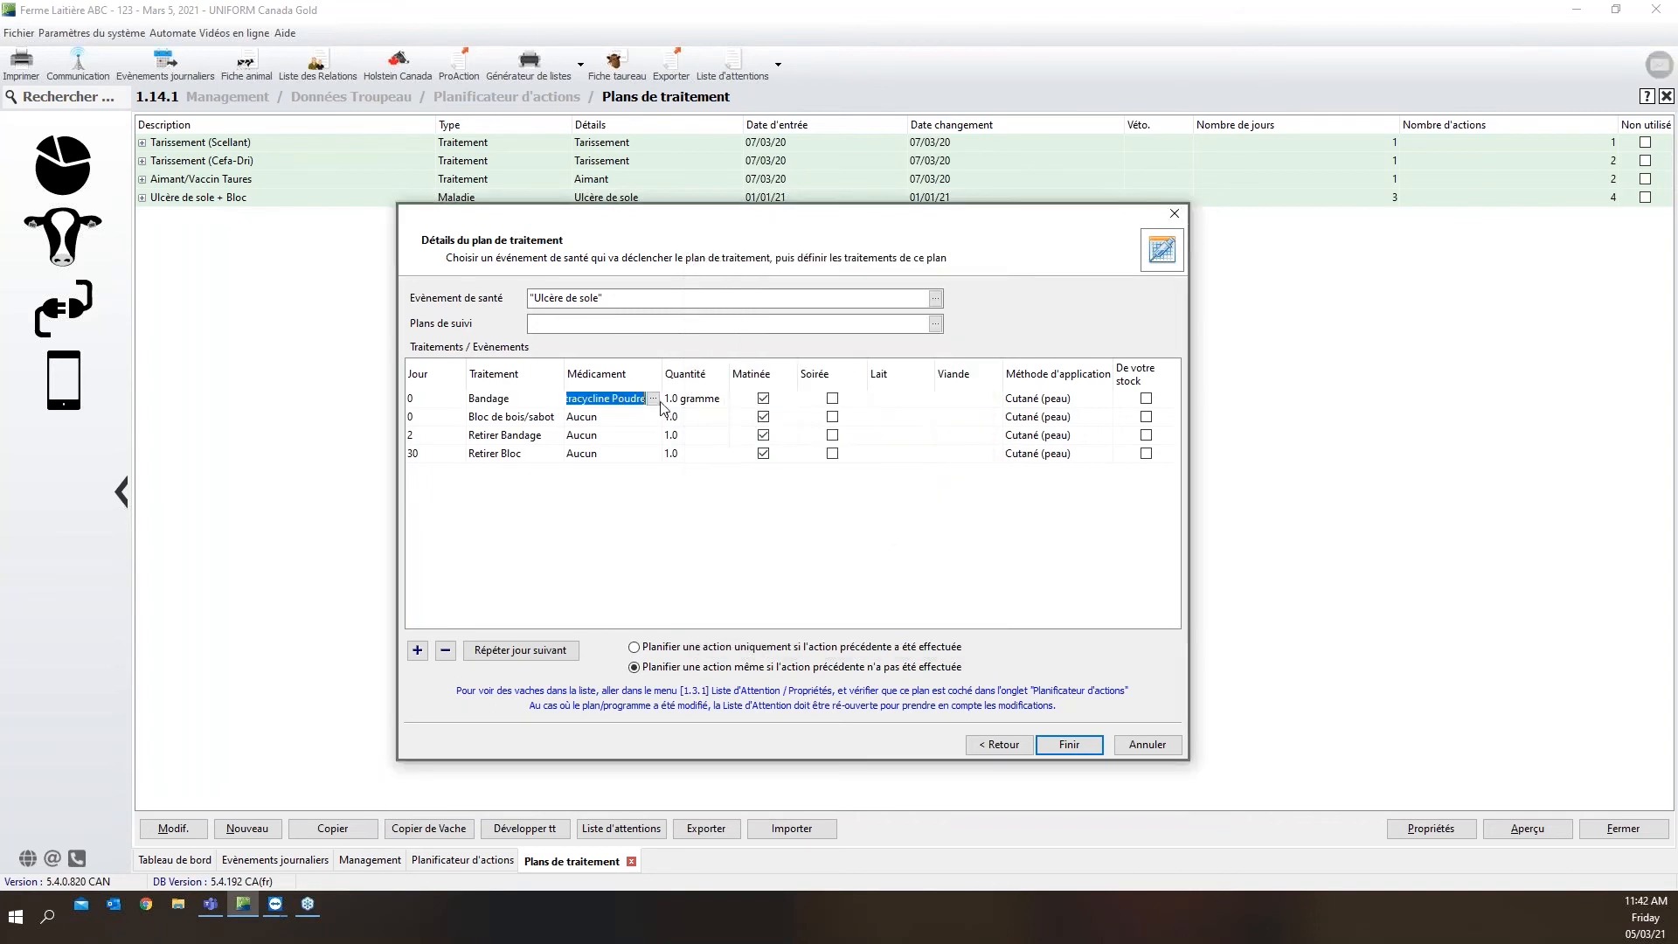
Browse the medications available for the Bandage action and close the list without choosing another
{"action": "left_click", "coordinate": [653, 400]}
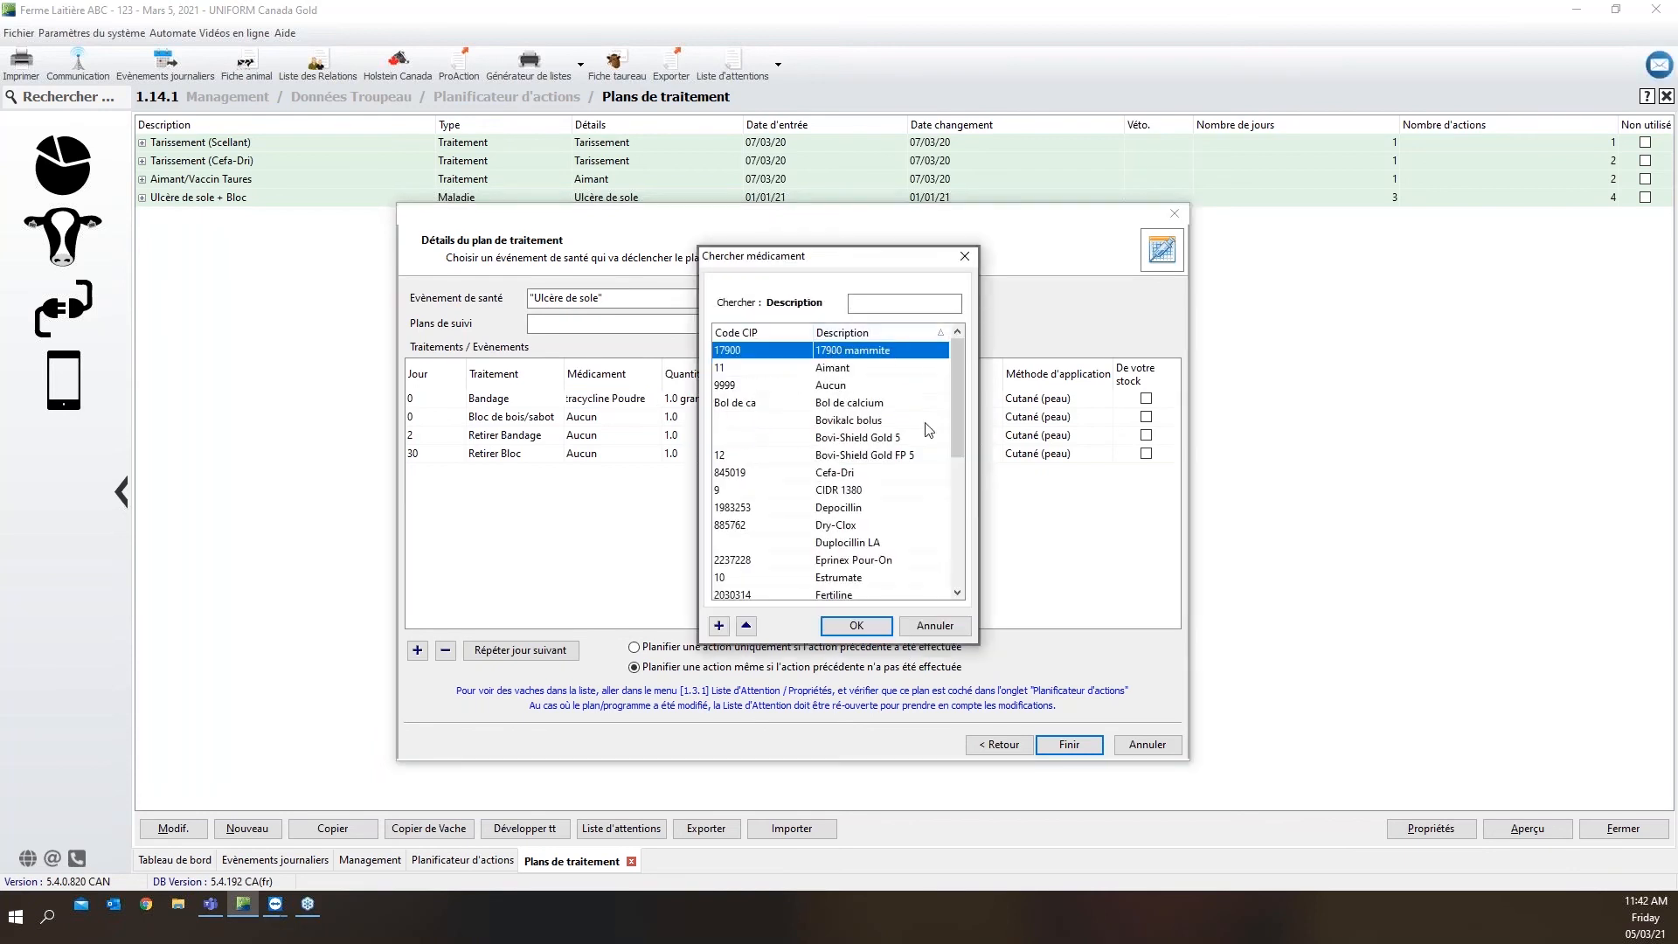
{"action": "left_click_drag", "start_coordinate": [956, 355], "coordinate": [952, 389]}
{"action": "left_click", "coordinate": [929, 626]}
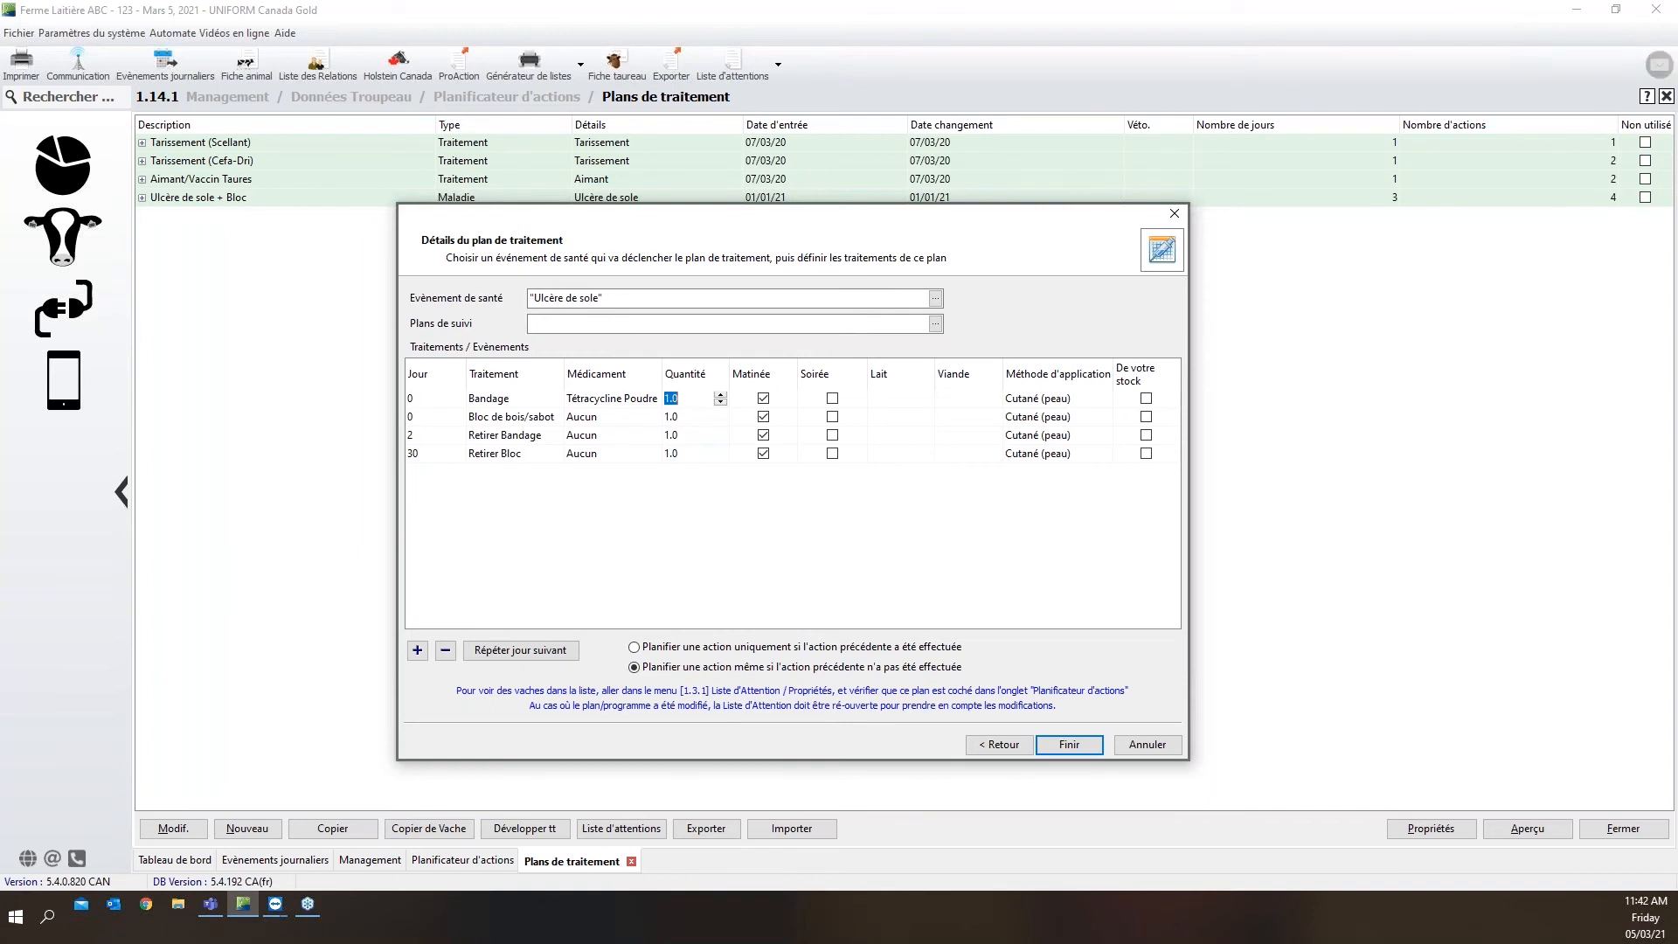
Check the Bandage action's milk and meat withdrawal and application method, plus the treatment, medication and quantity of the Bloc de bois/sabot action
{"action": "left_click", "coordinate": [881, 405]}
{"action": "left_click", "coordinate": [1000, 401]}
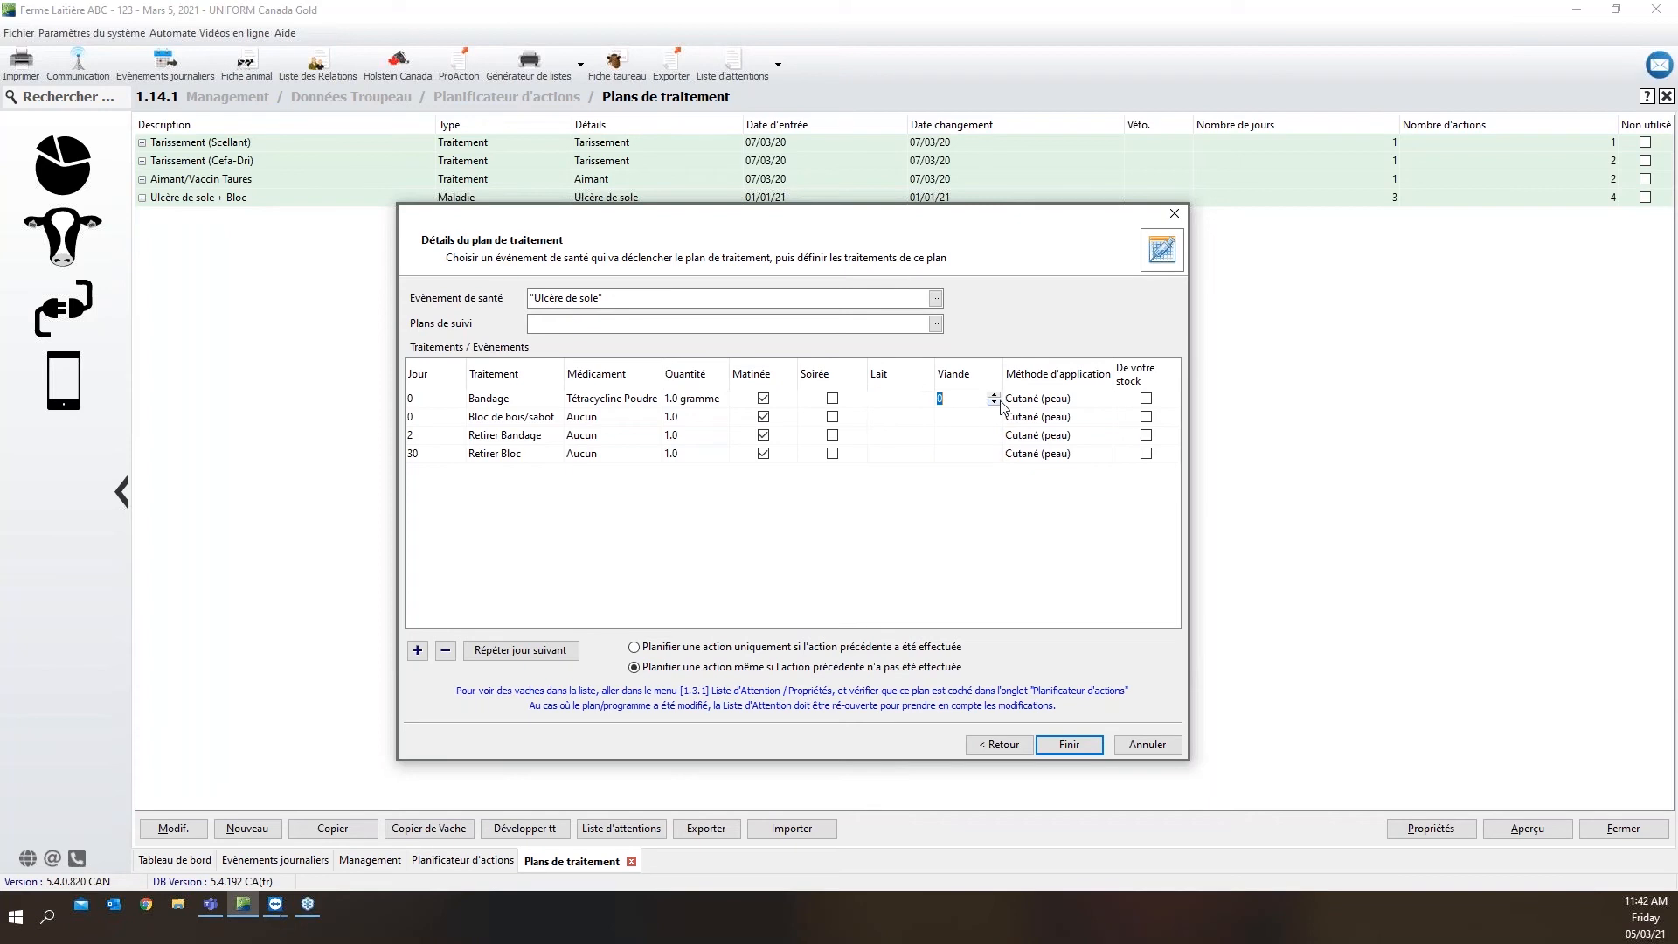
{"action": "left_click", "coordinate": [1067, 402]}
{"action": "left_click", "coordinate": [472, 417]}
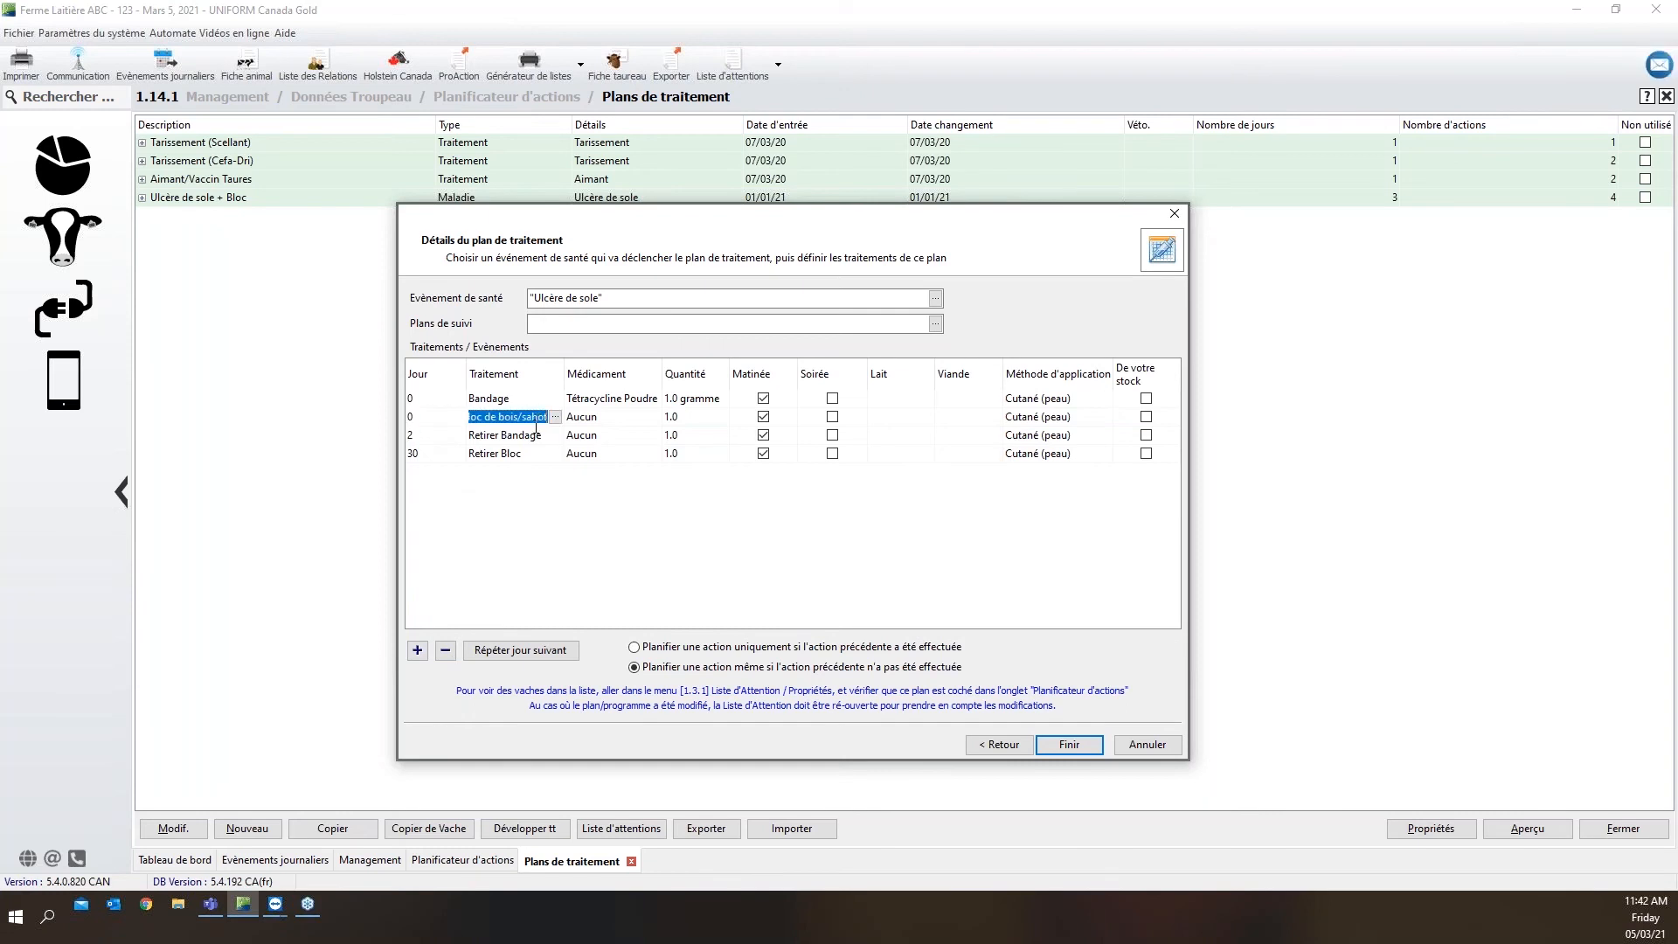
{"action": "left_click", "coordinate": [588, 421]}
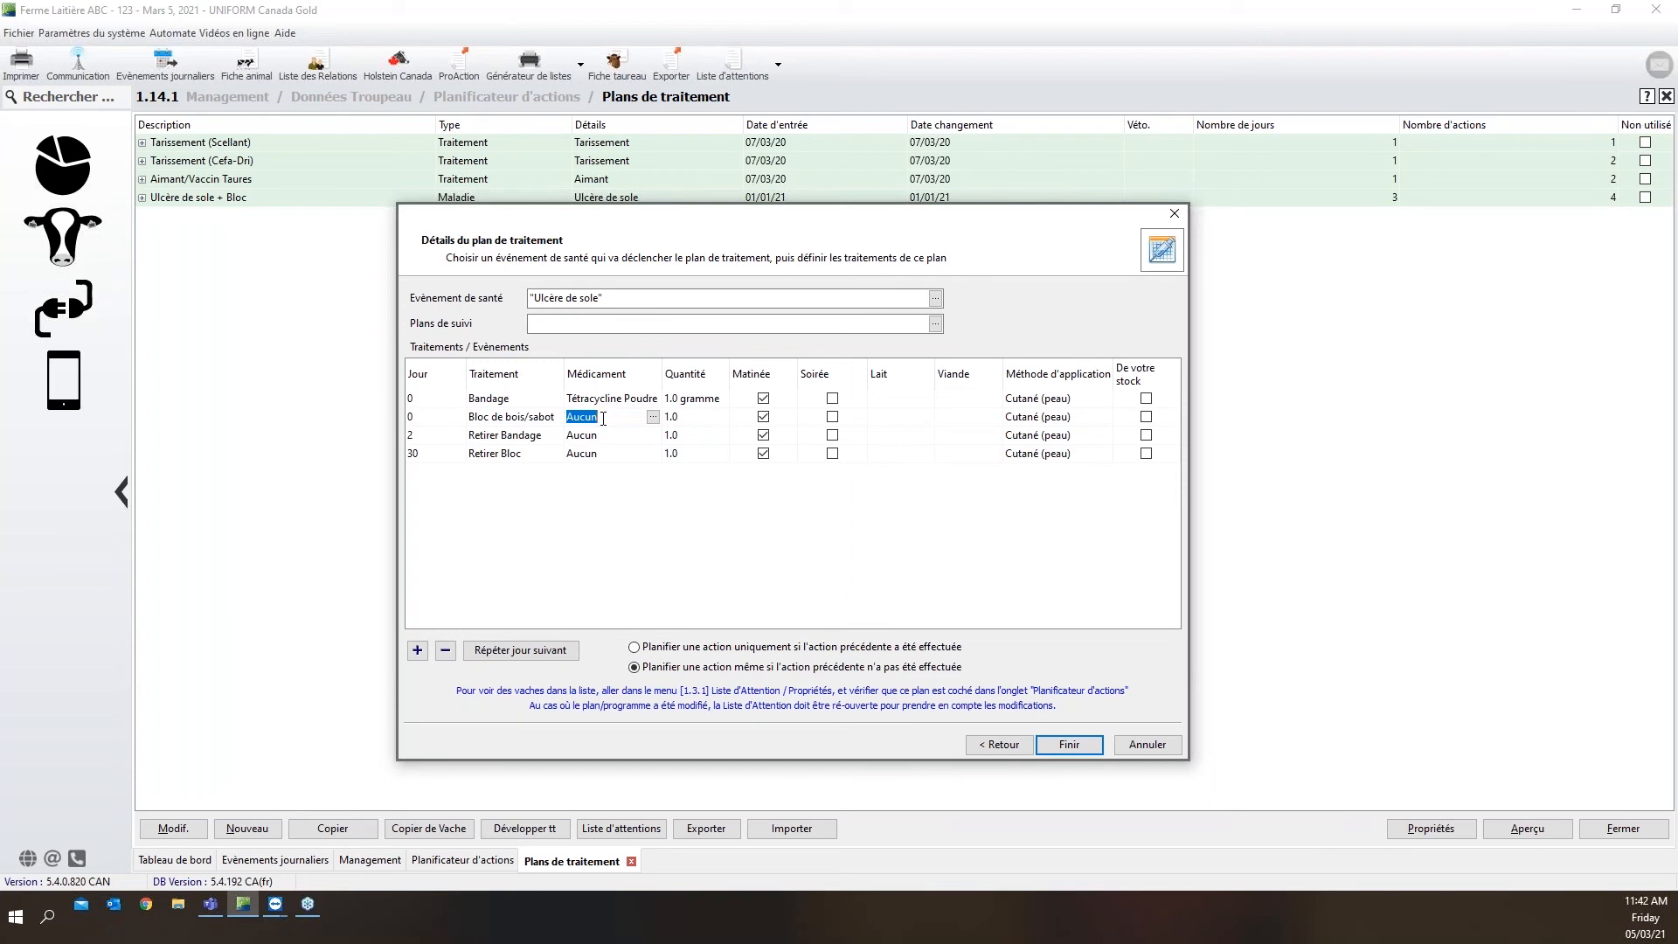
{"action": "left_click", "coordinate": [690, 421]}
Review the treatment and medication of the Retirer Bandage action and compare its scheduled day with that of Retirer Bloc
{"action": "left_click", "coordinate": [421, 435]}
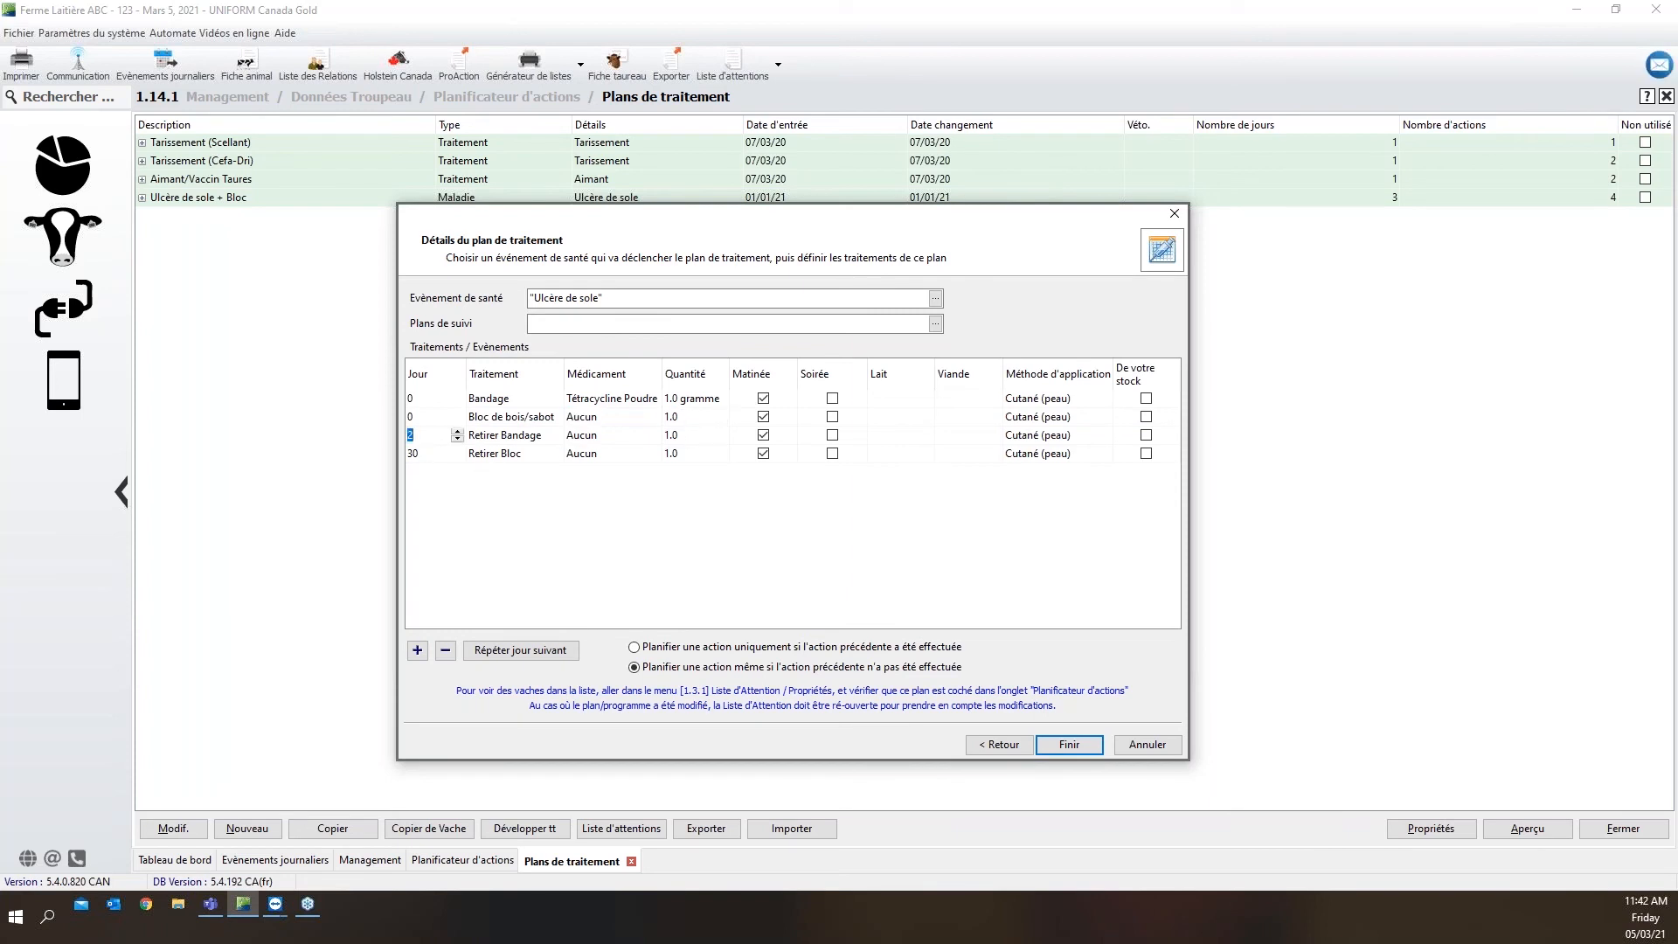
{"action": "left_click", "coordinate": [482, 442]}
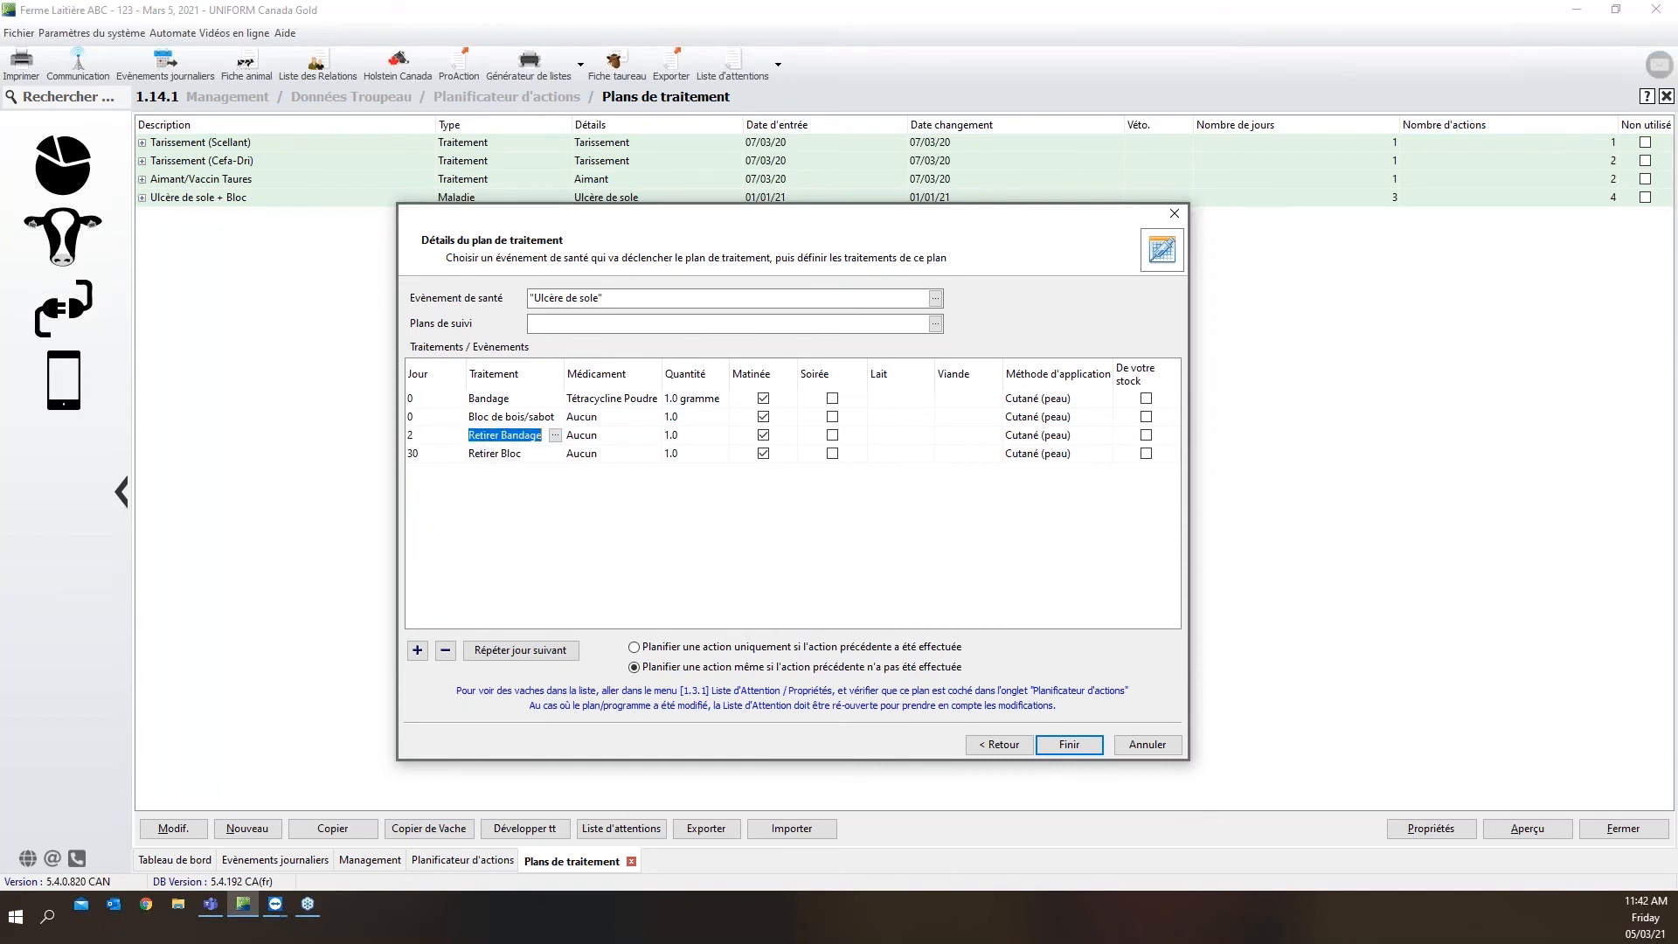
{"action": "left_click", "coordinate": [574, 444]}
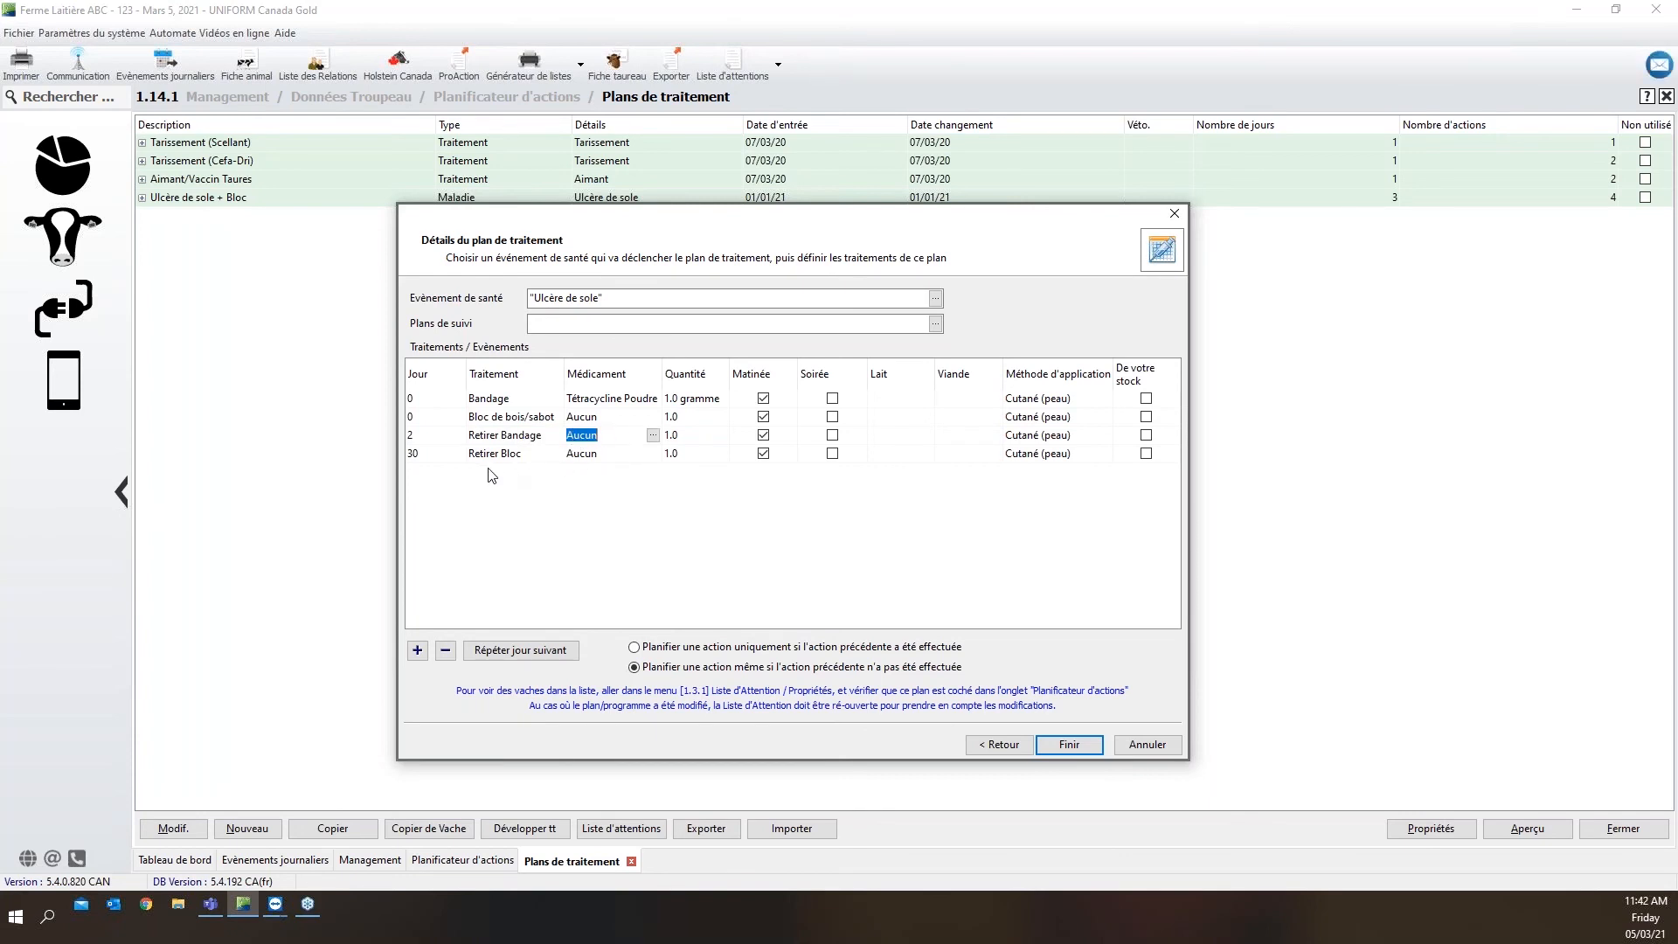
{"action": "left_click", "coordinate": [445, 457]}
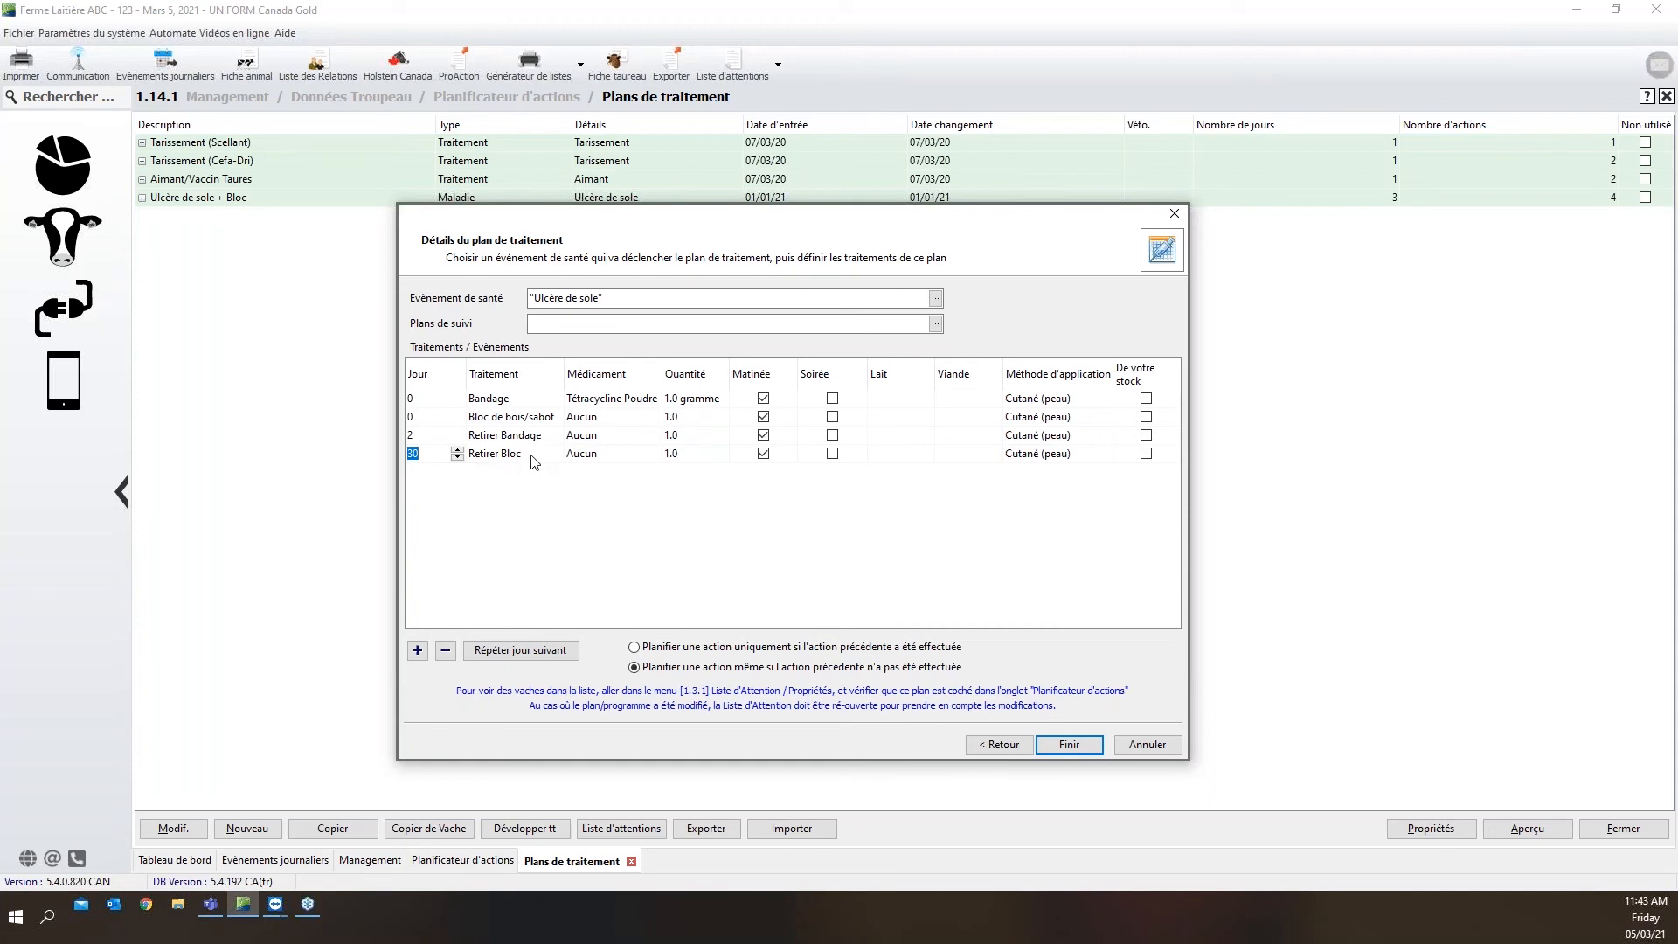
{"action": "left_click", "coordinate": [419, 437]}
{"action": "left_click", "coordinate": [419, 454]}
{"action": "left_click", "coordinate": [418, 437]}
{"action": "left_click", "coordinate": [425, 453]}
Finish editing the "Ulcère de sole + Bloc" plan and expand it in the plan list to show its actions
{"action": "left_click", "coordinate": [1069, 744]}
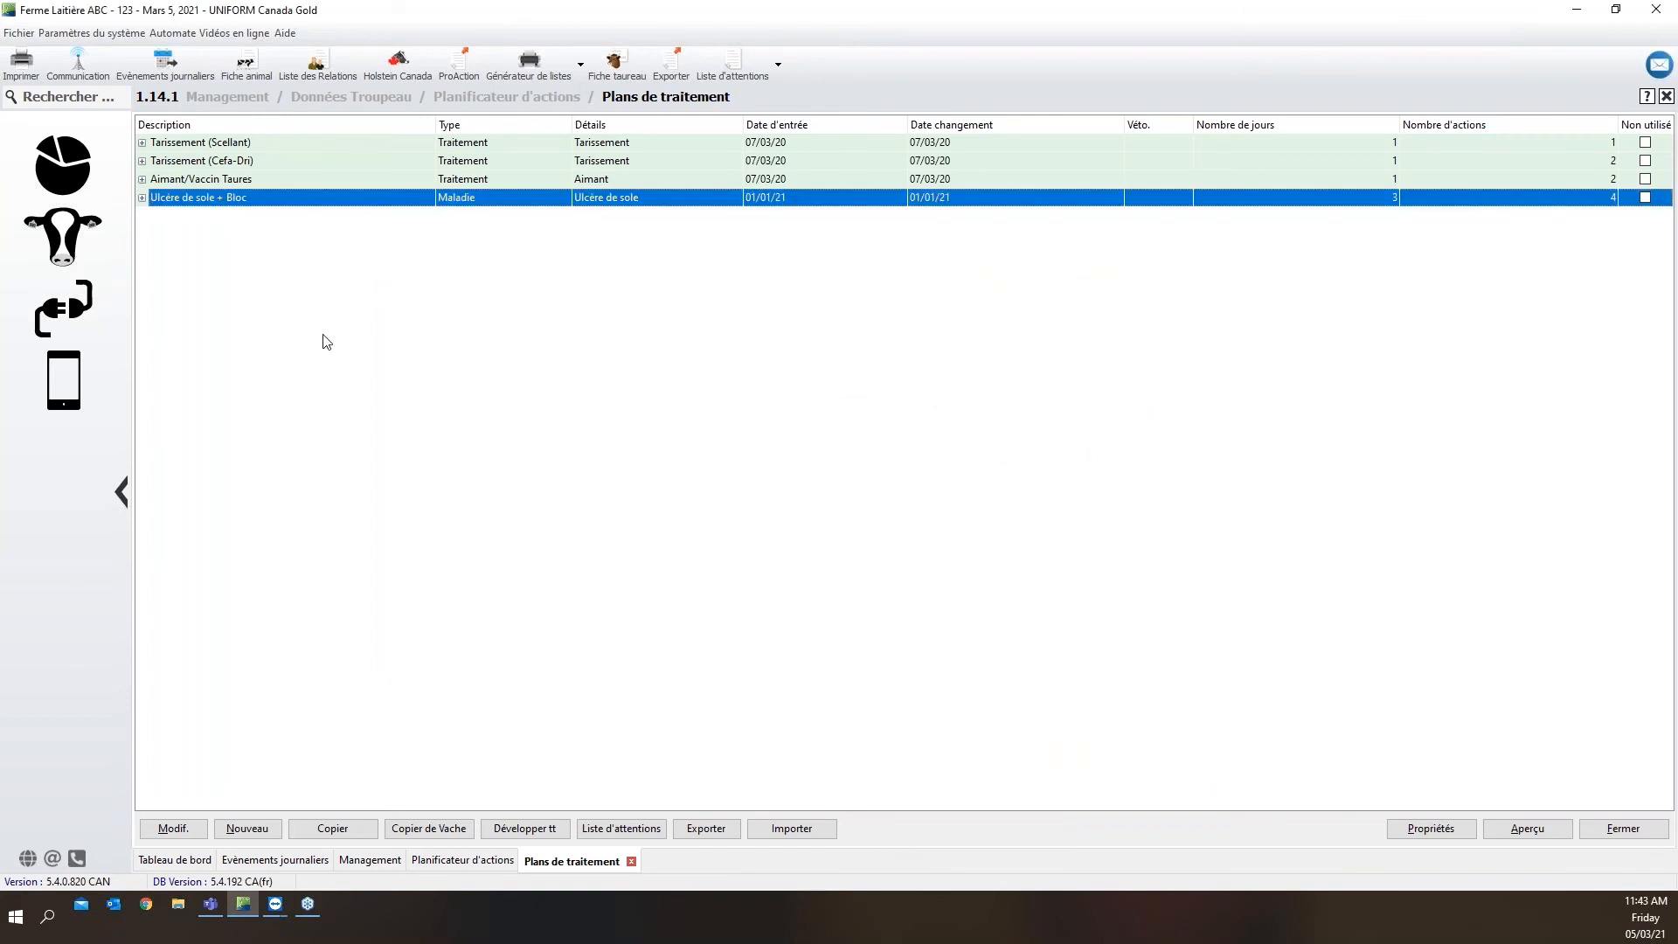
{"action": "left_click", "coordinate": [143, 200]}
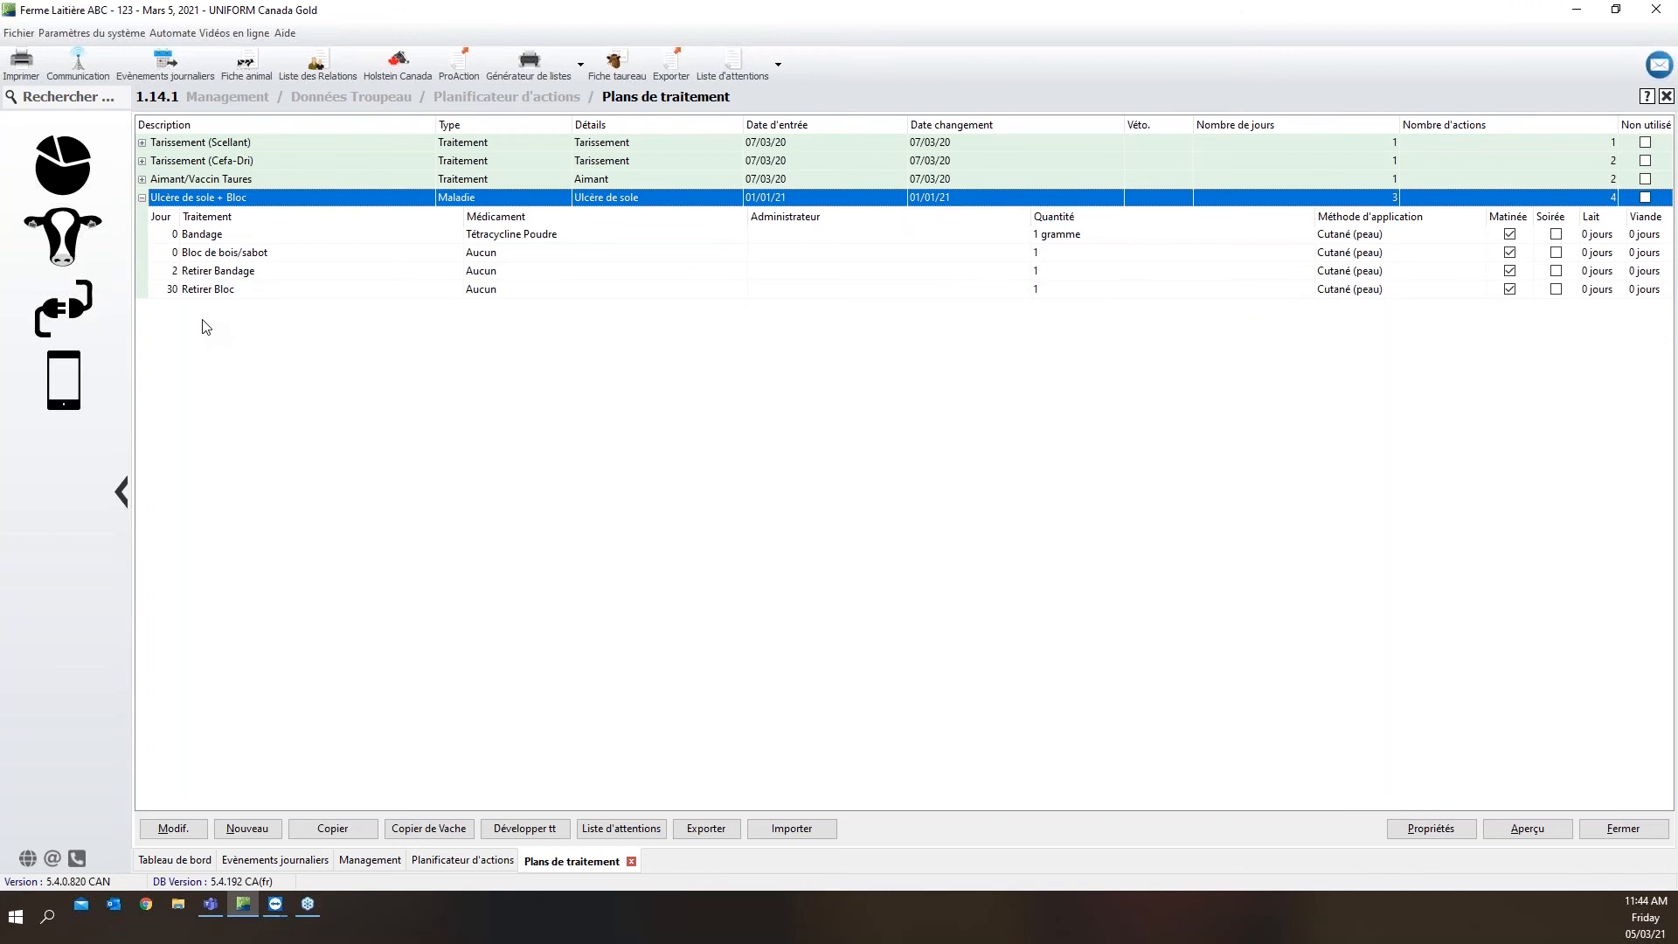
Open the Liste d'attentions from the Listes d'actions of Données Troupeau
{"action": "left_click", "coordinate": [81, 175]}
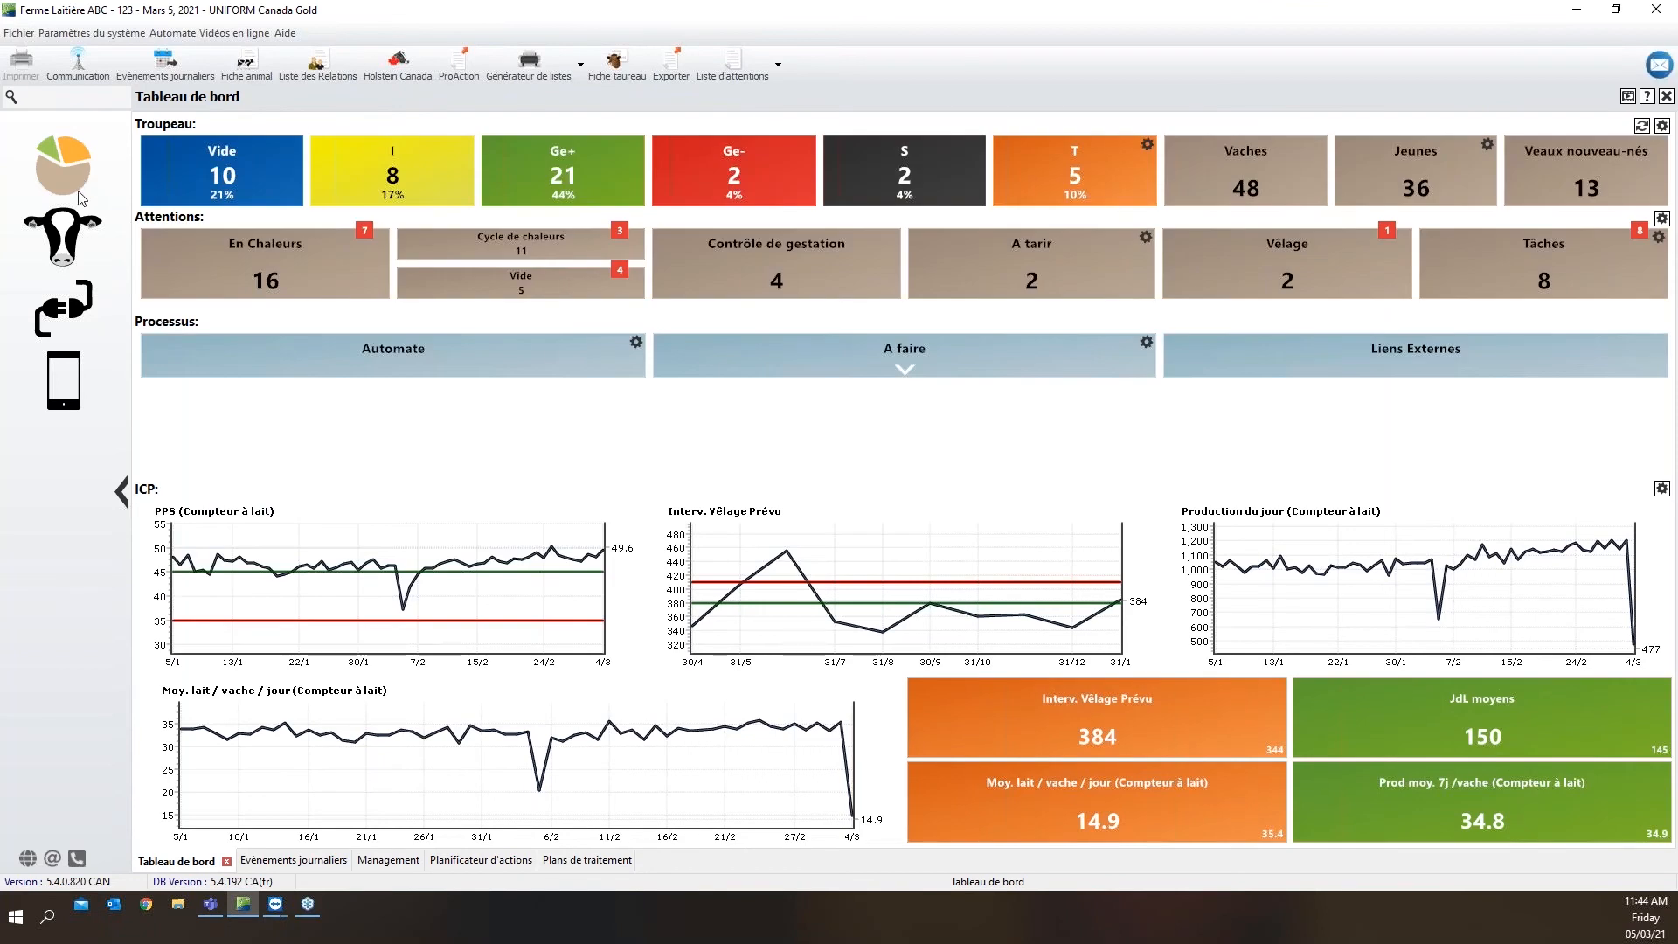
{"action": "left_click", "coordinate": [77, 225]}
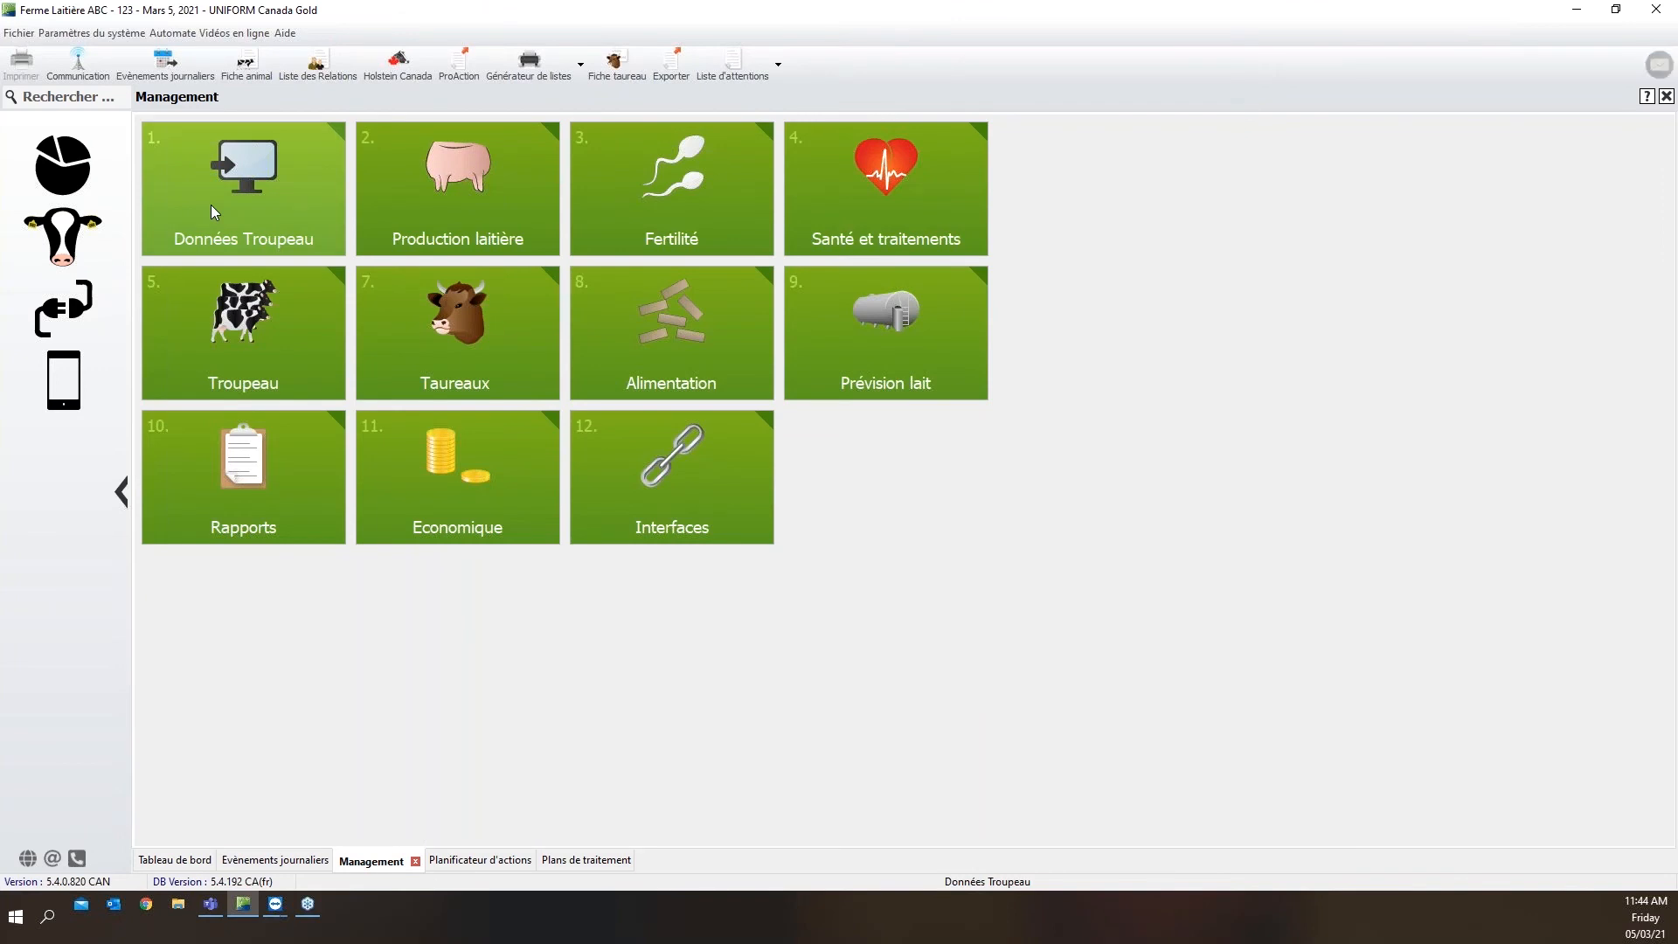
{"action": "left_click", "coordinate": [211, 205]}
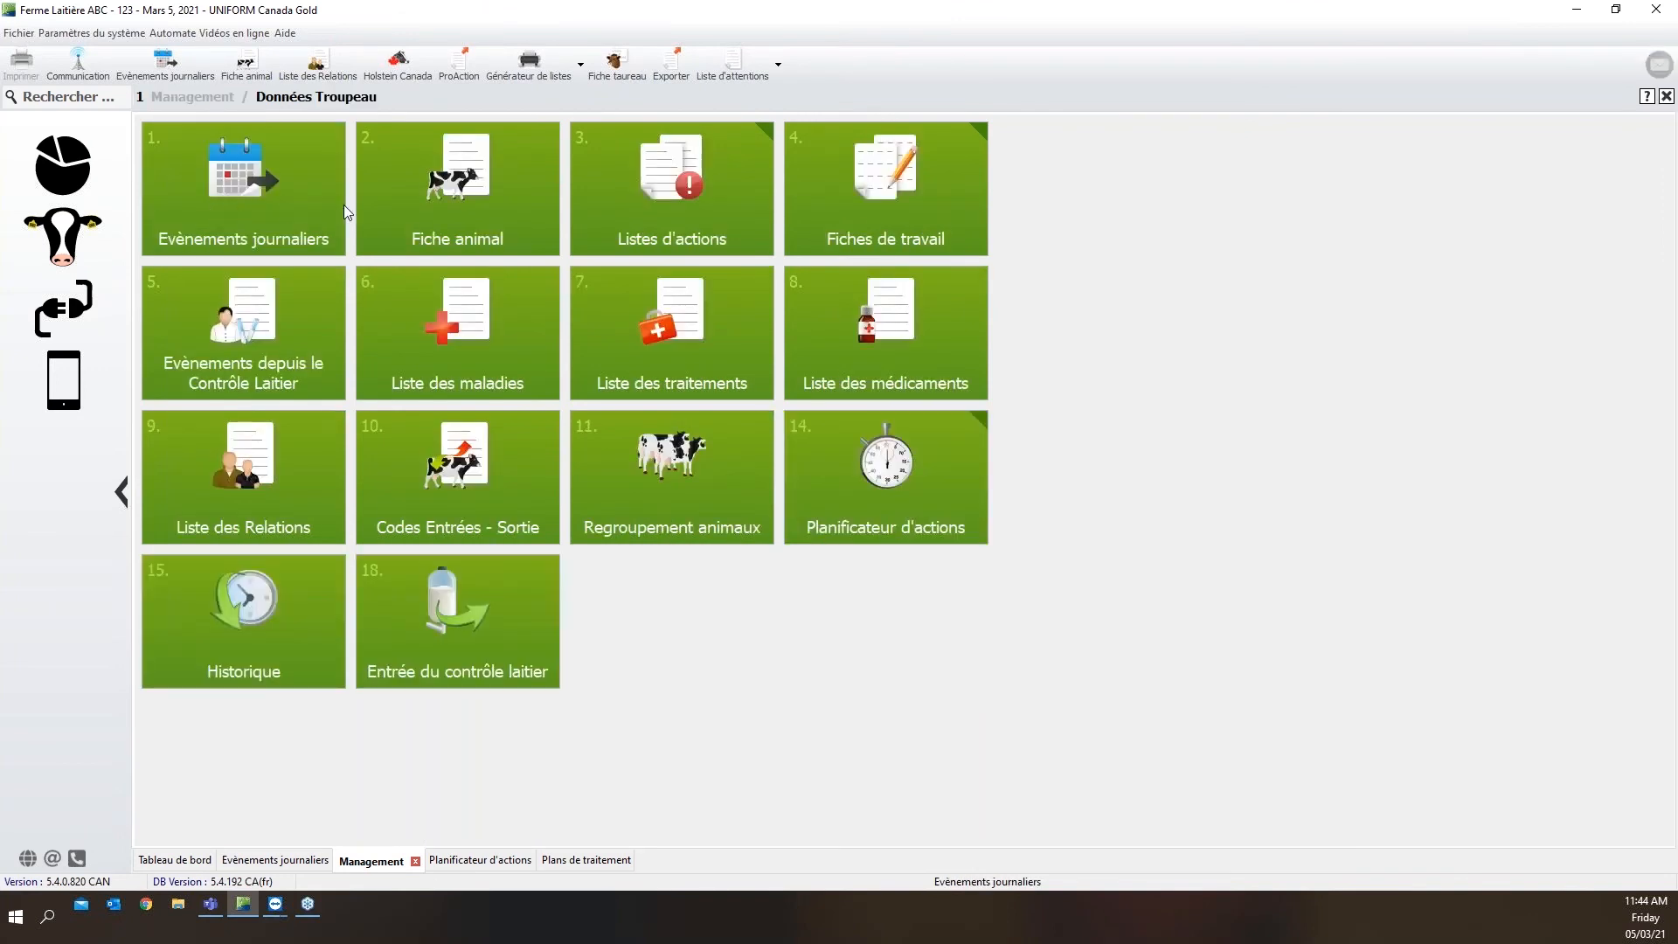
{"action": "left_click", "coordinate": [673, 222]}
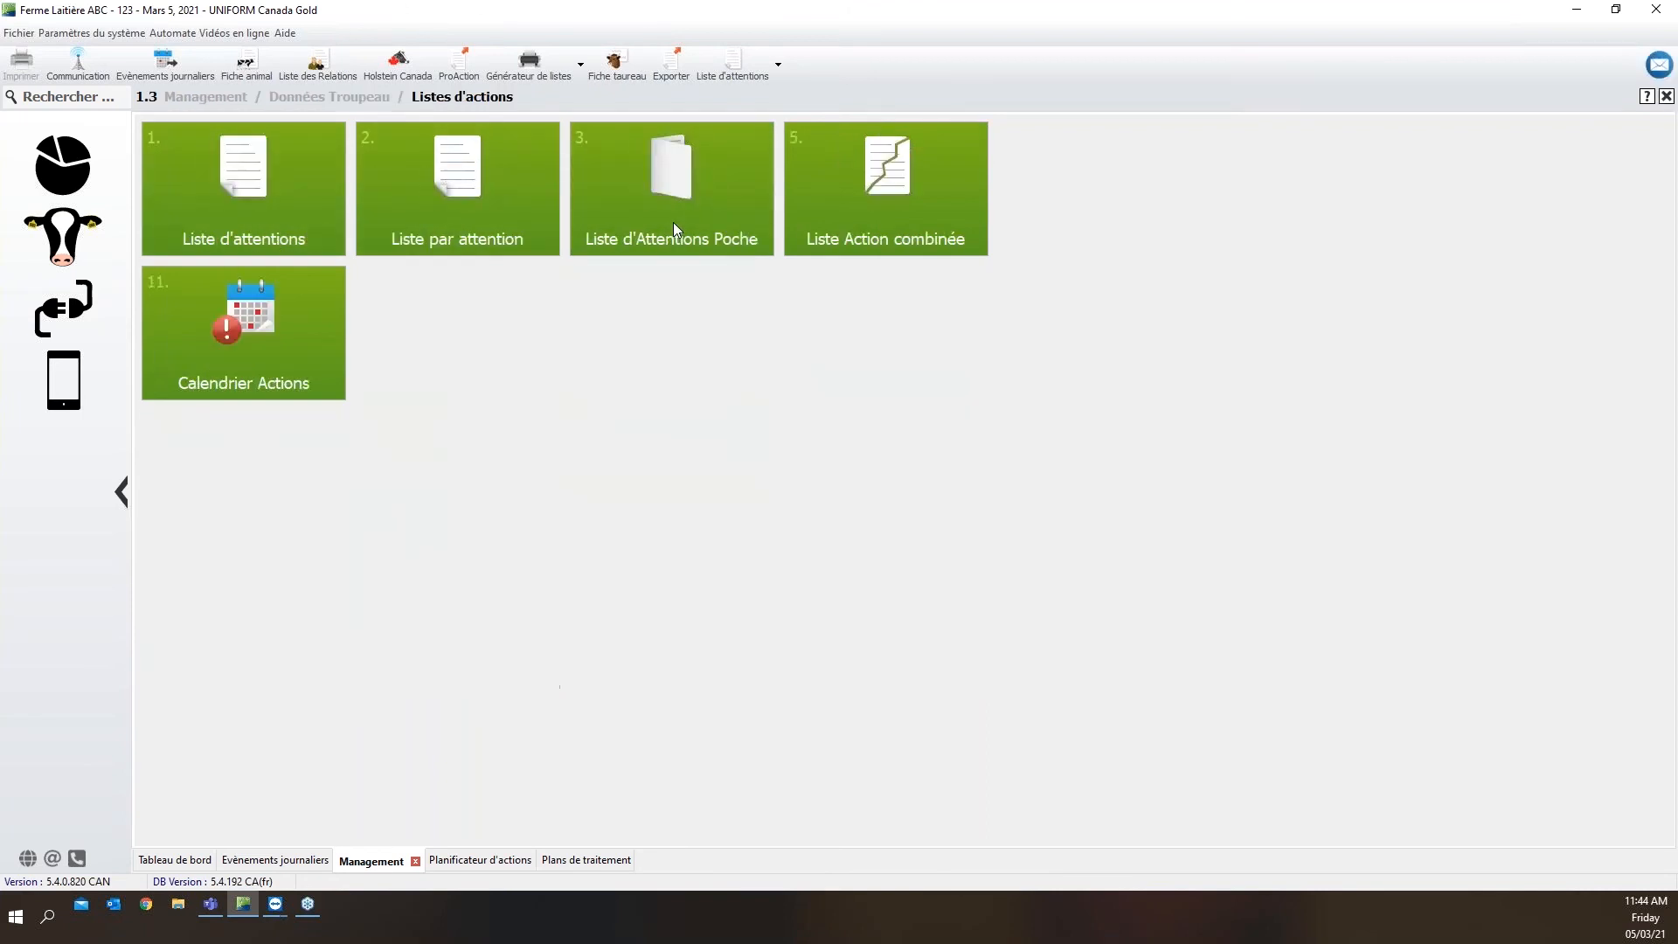
{"action": "left_click", "coordinate": [269, 217]}
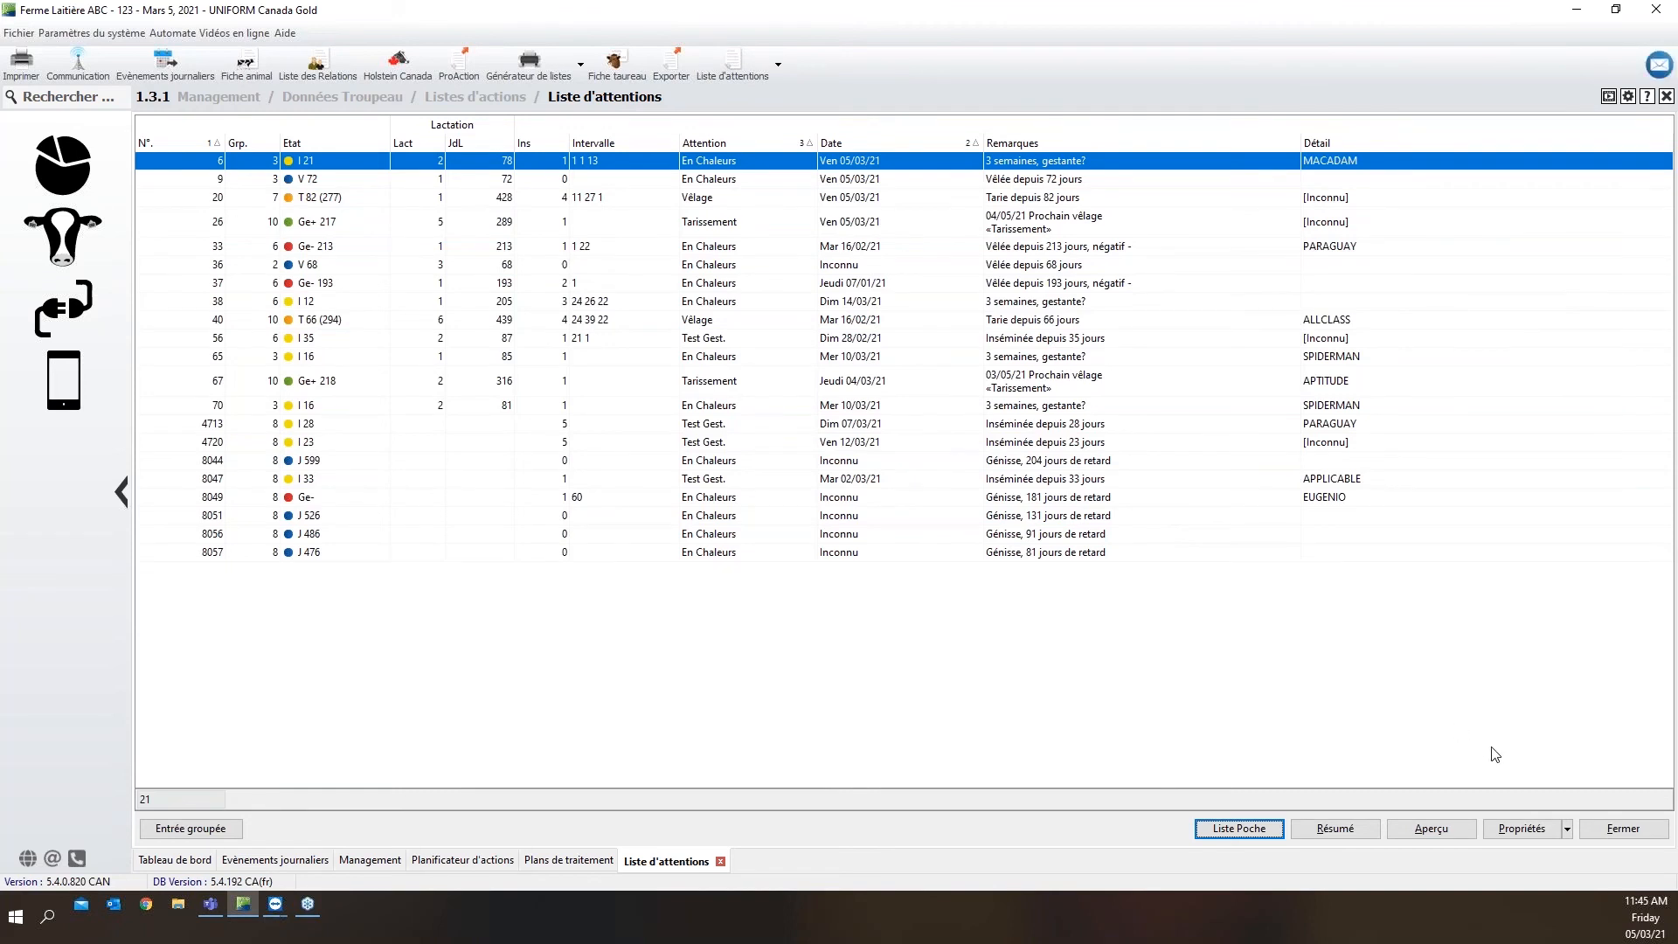
Load the UTouch/App preset in the attention list's properties
{"action": "left_click", "coordinate": [1537, 836]}
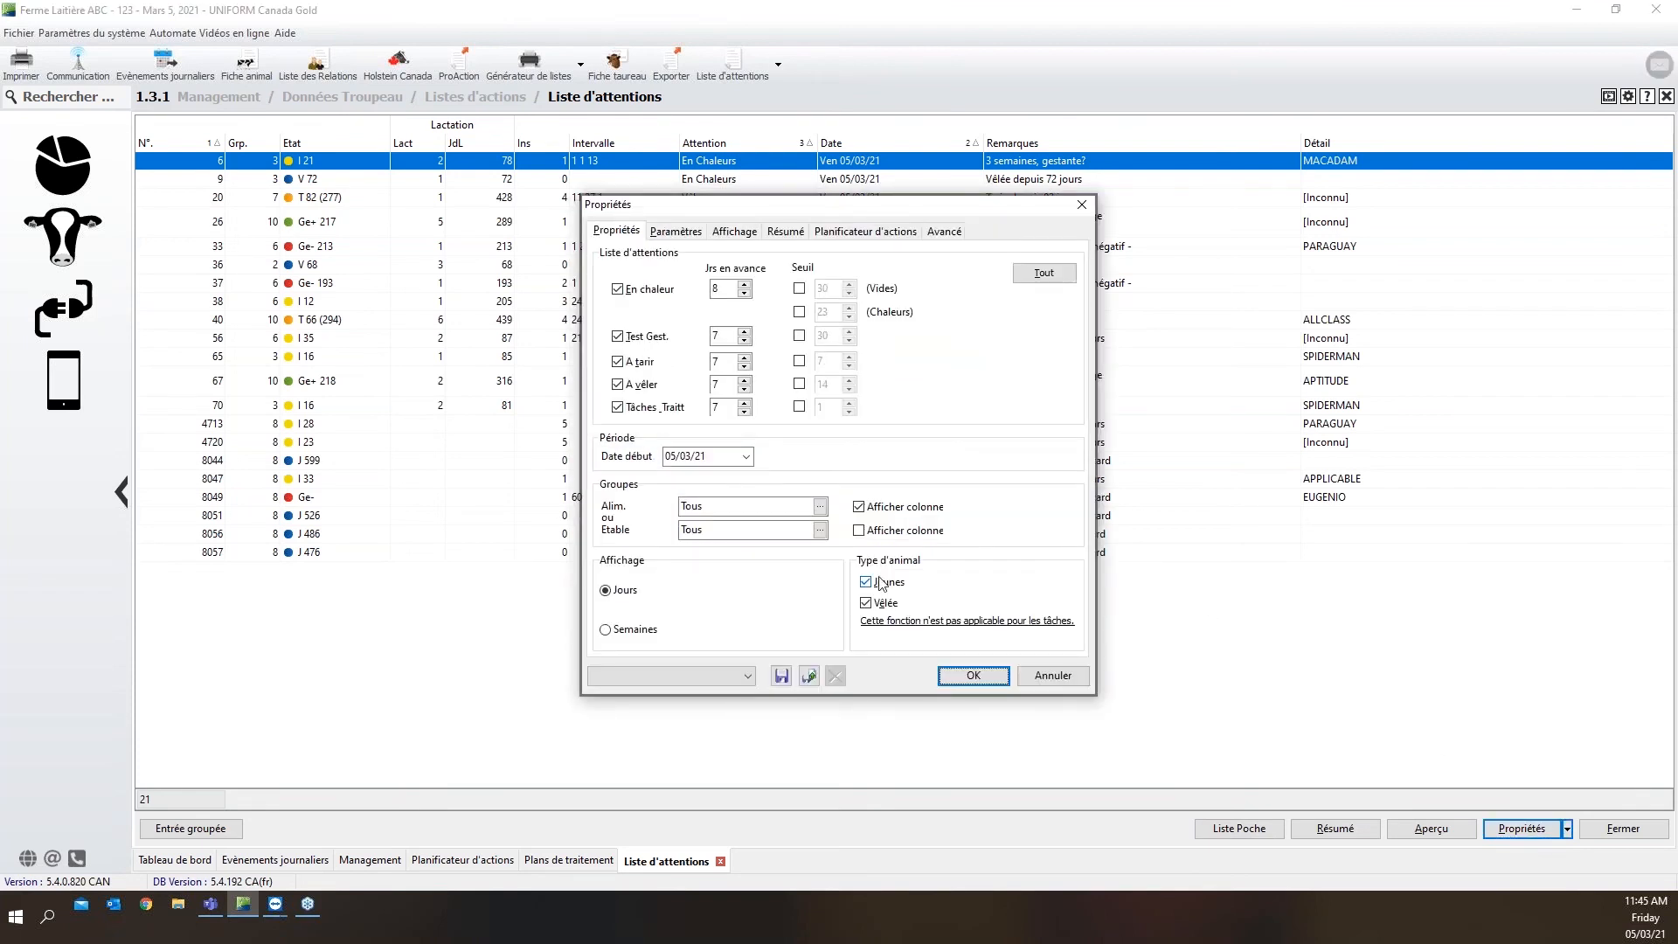
{"action": "left_click", "coordinate": [749, 675]}
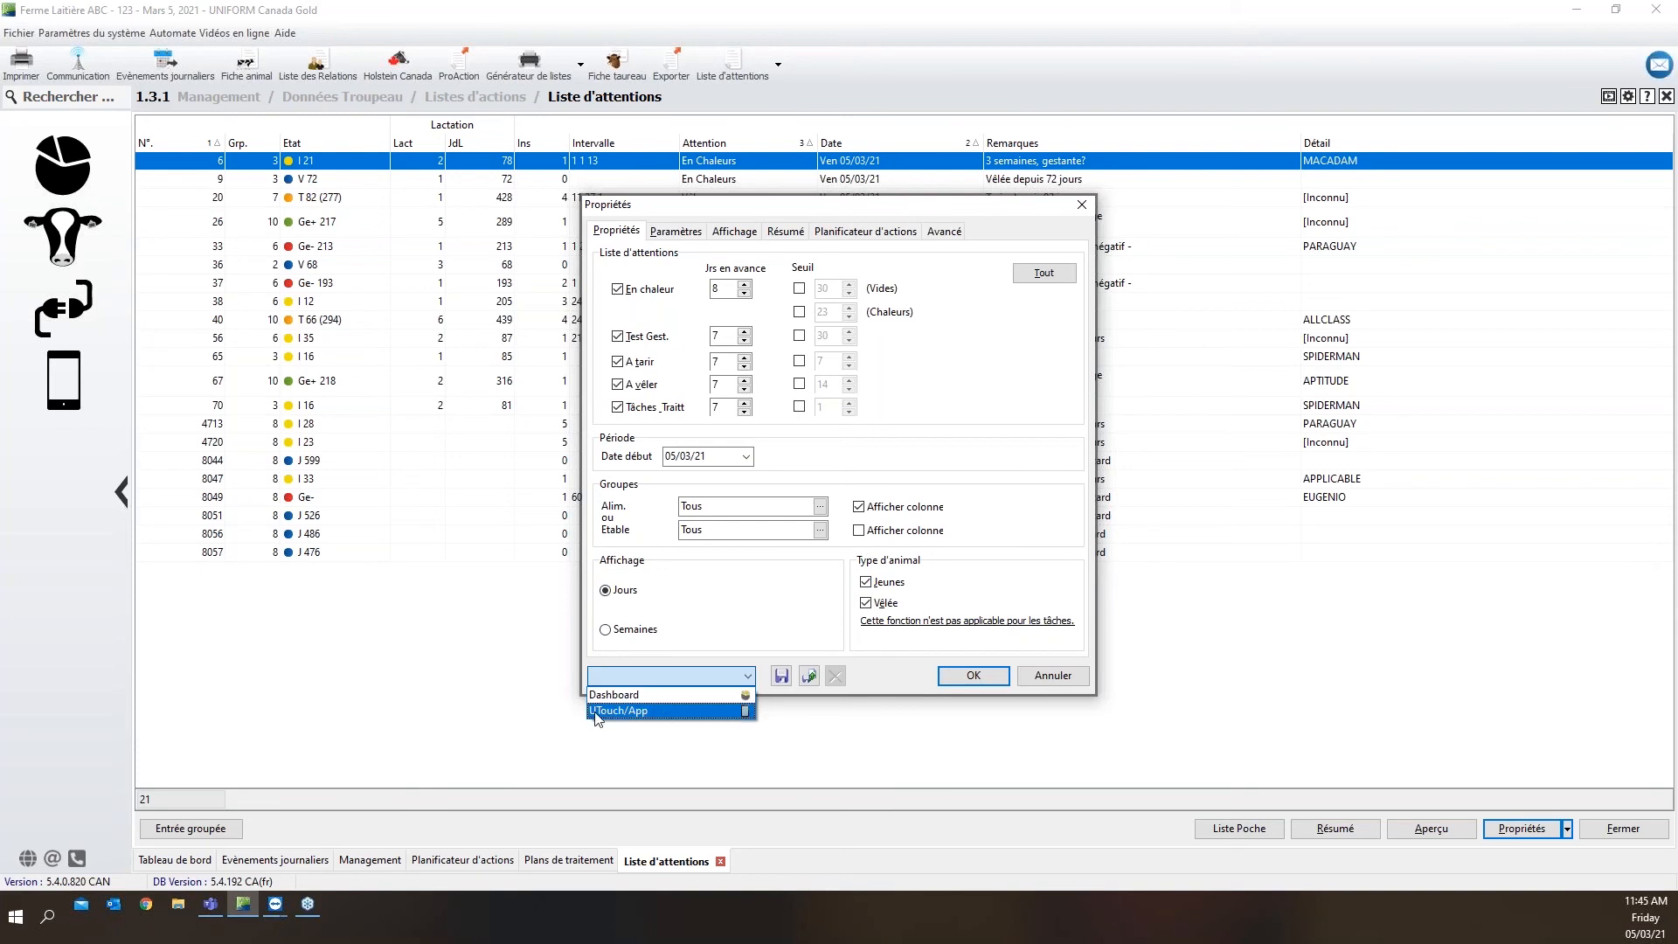
{"action": "left_click", "coordinate": [656, 711]}
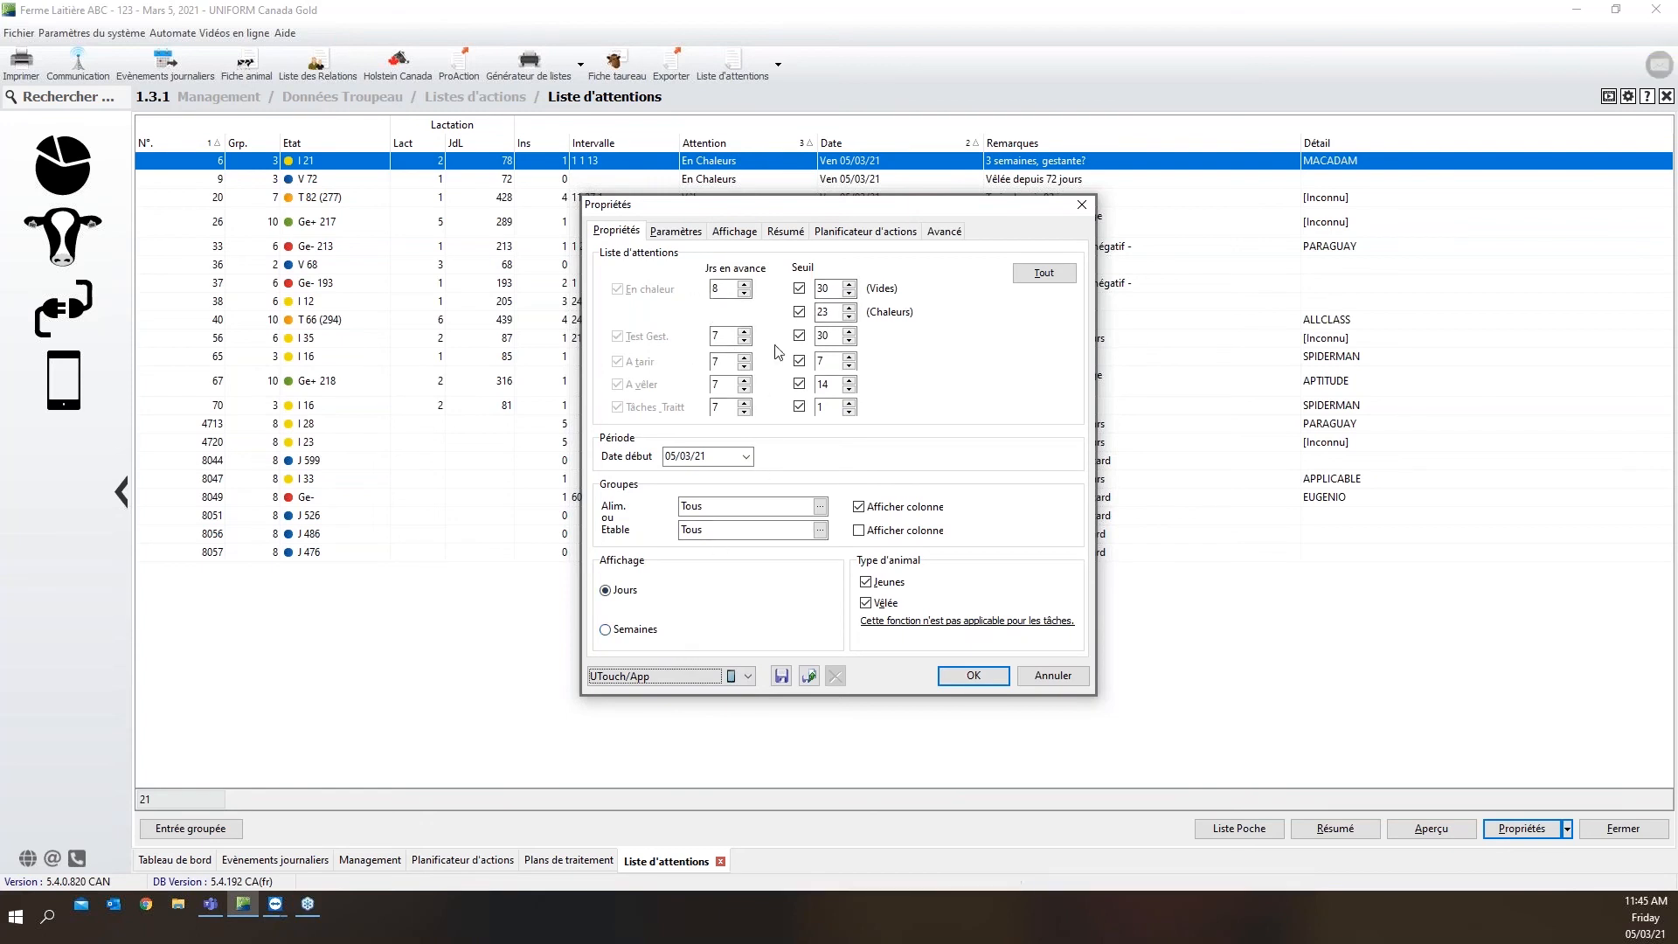
Include the "Ulcère de sole + Bloc" treatment plan in the action planner settings, showing only animals that have started it
{"action": "left_click", "coordinate": [827, 239]}
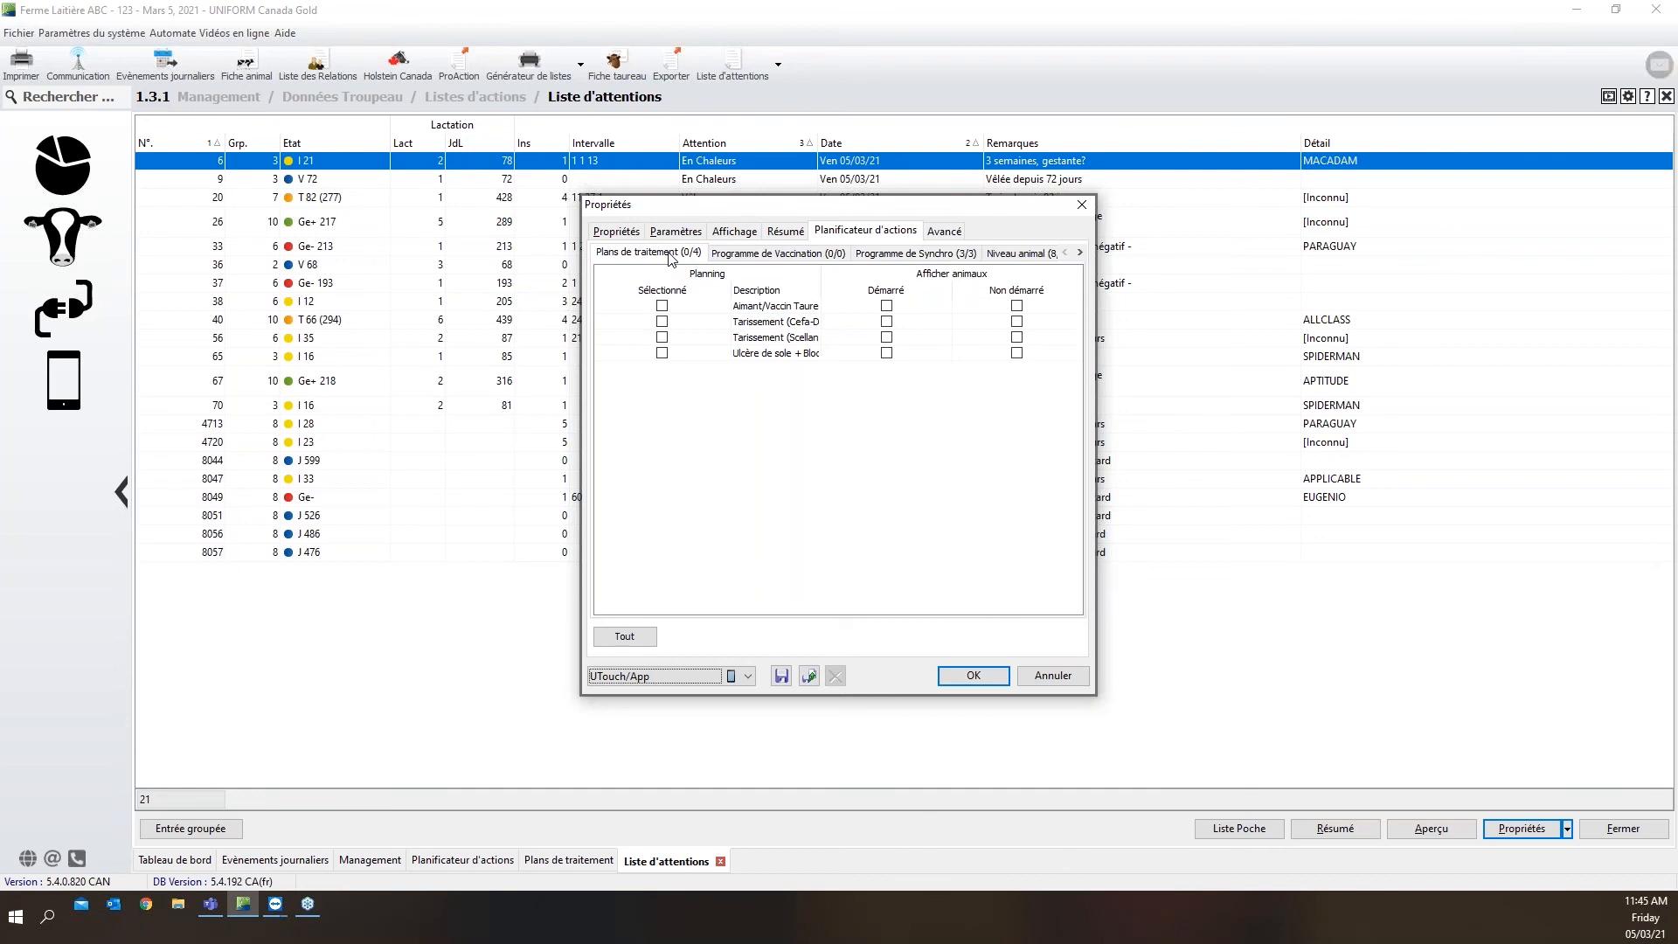
{"action": "left_click", "coordinate": [661, 353]}
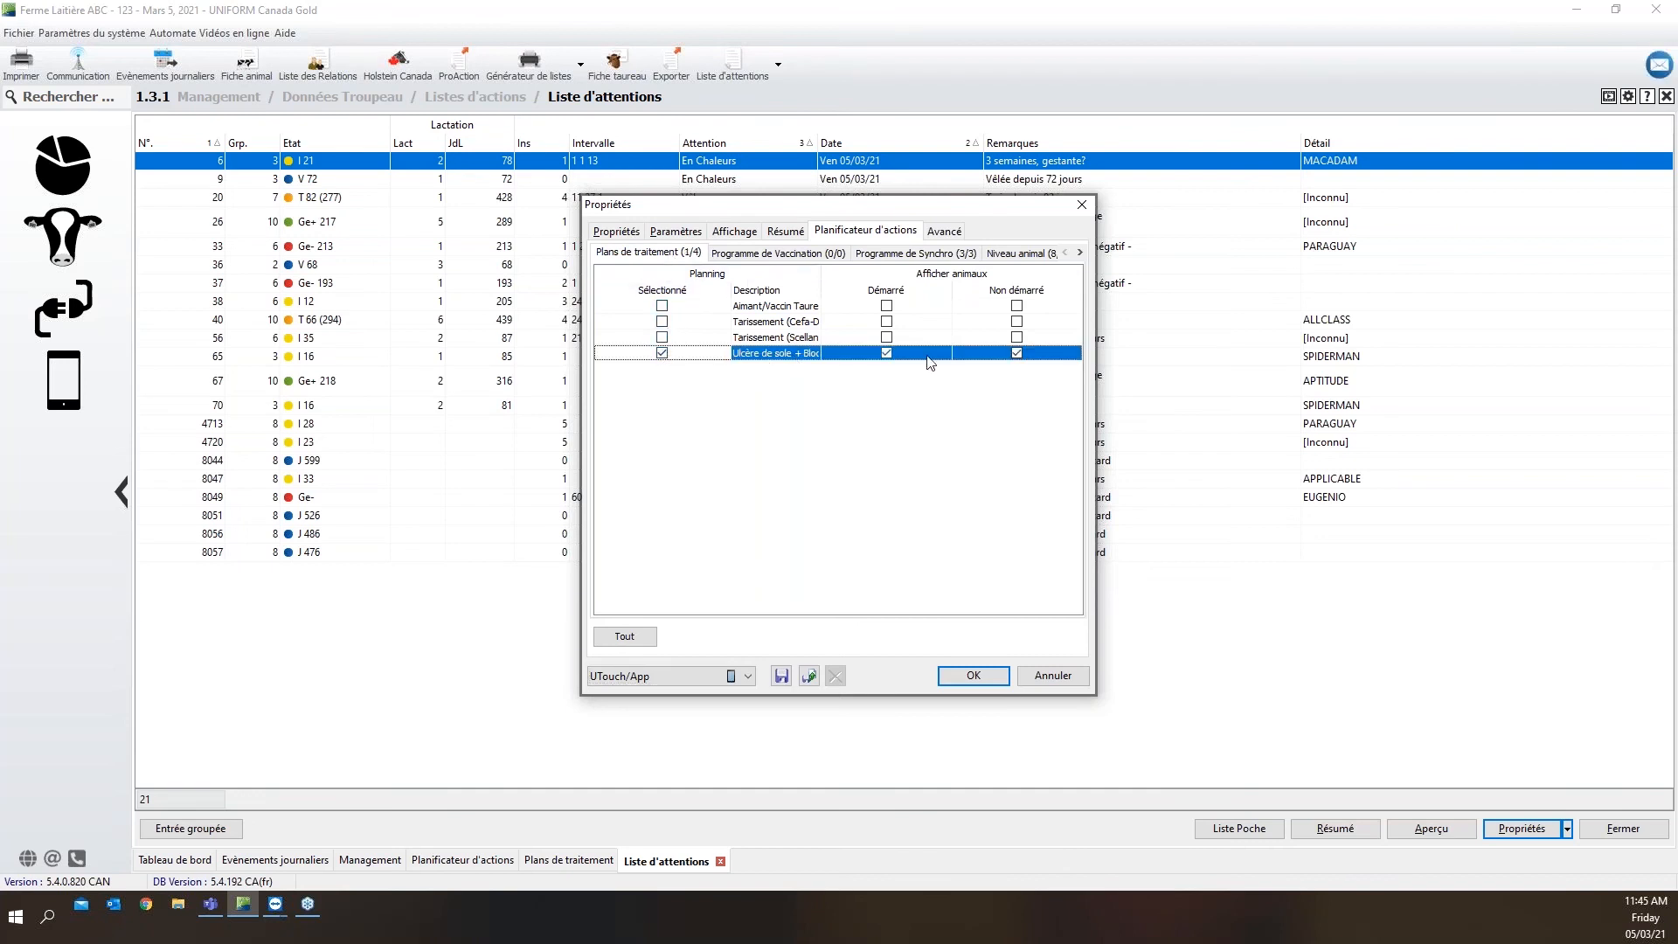
{"action": "left_click", "coordinate": [1016, 353]}
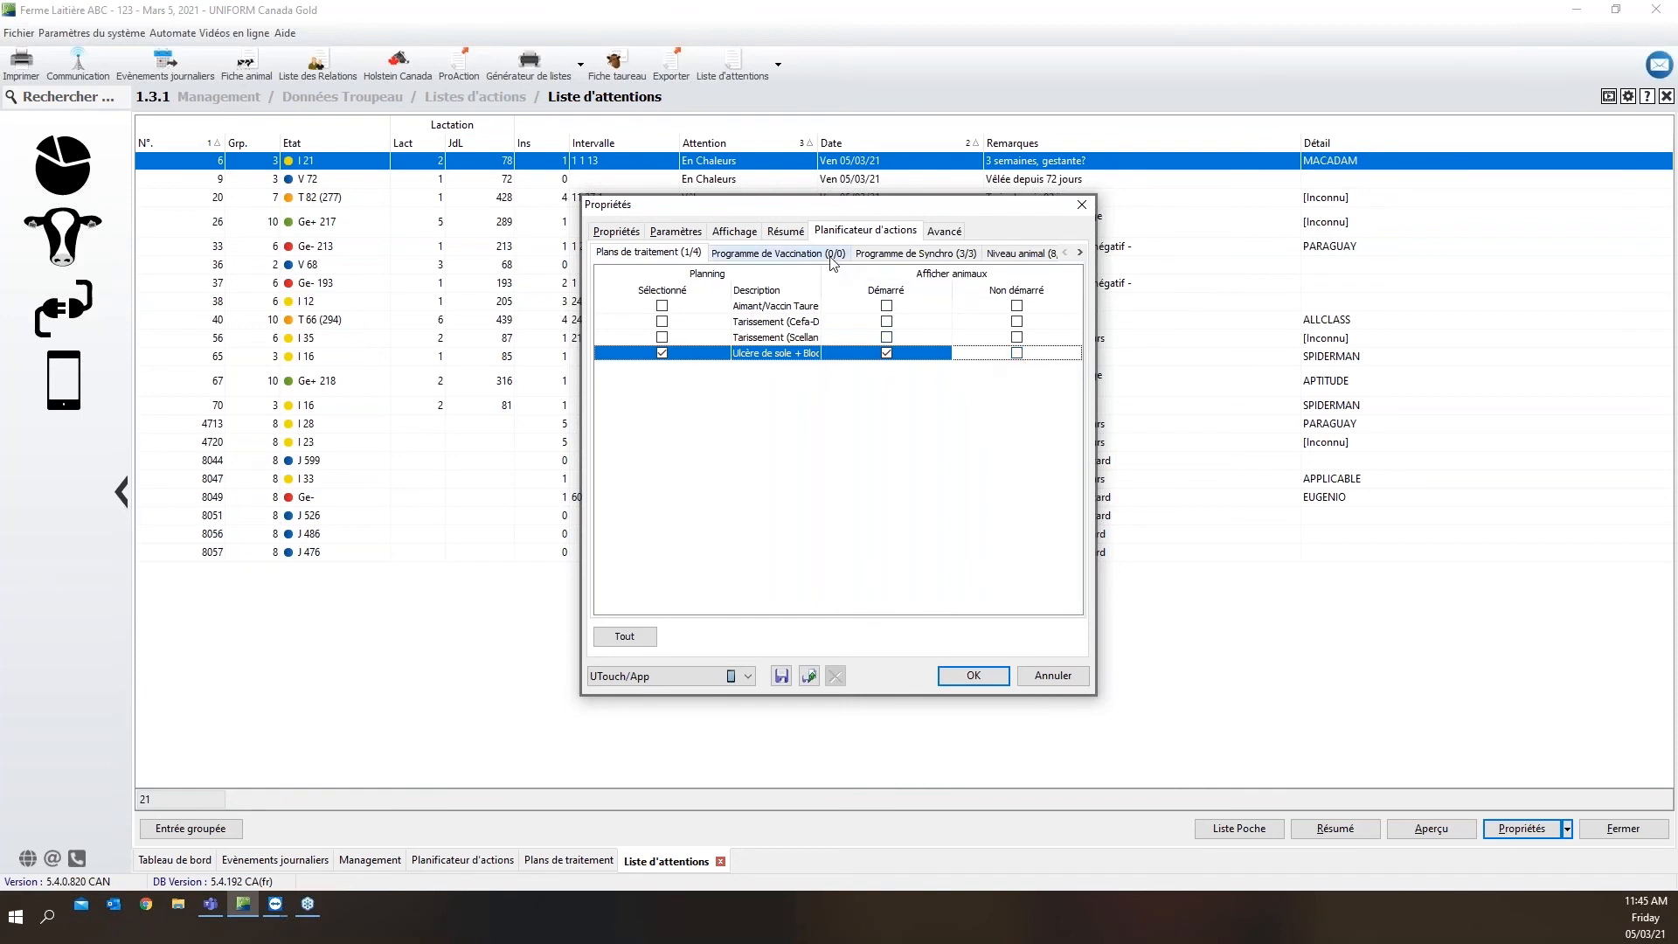
Include the animal-level activity Parage 100JEL in the action planner settings and flag it as Parage
{"action": "left_click", "coordinate": [1017, 258]}
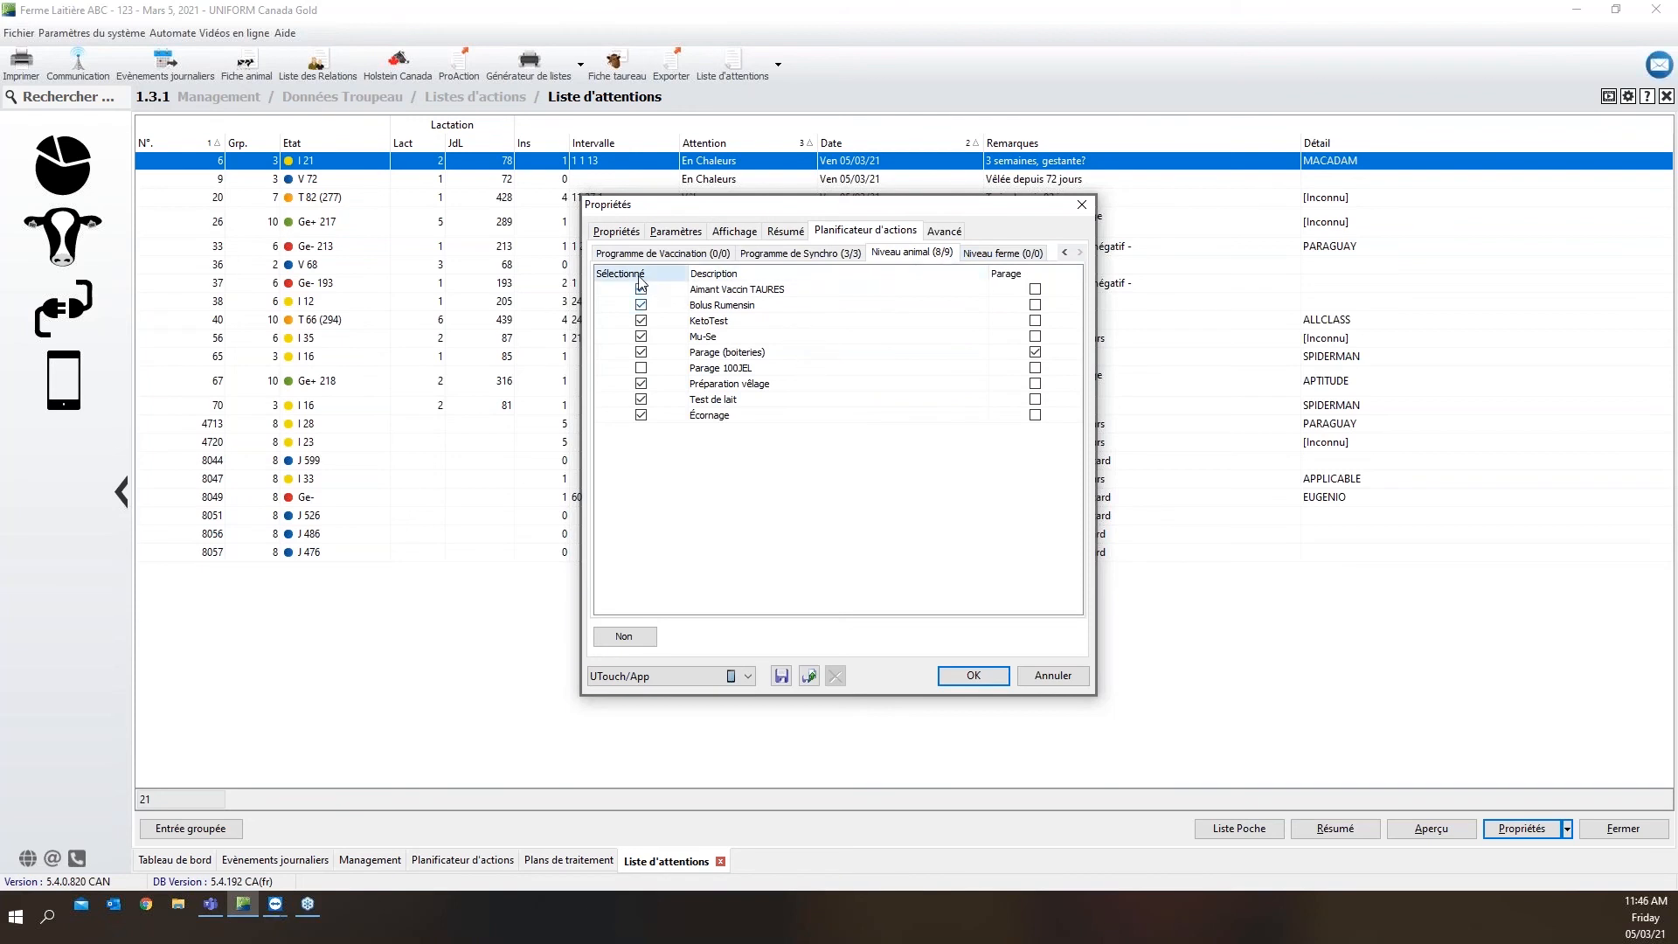
{"action": "left_click", "coordinate": [641, 368]}
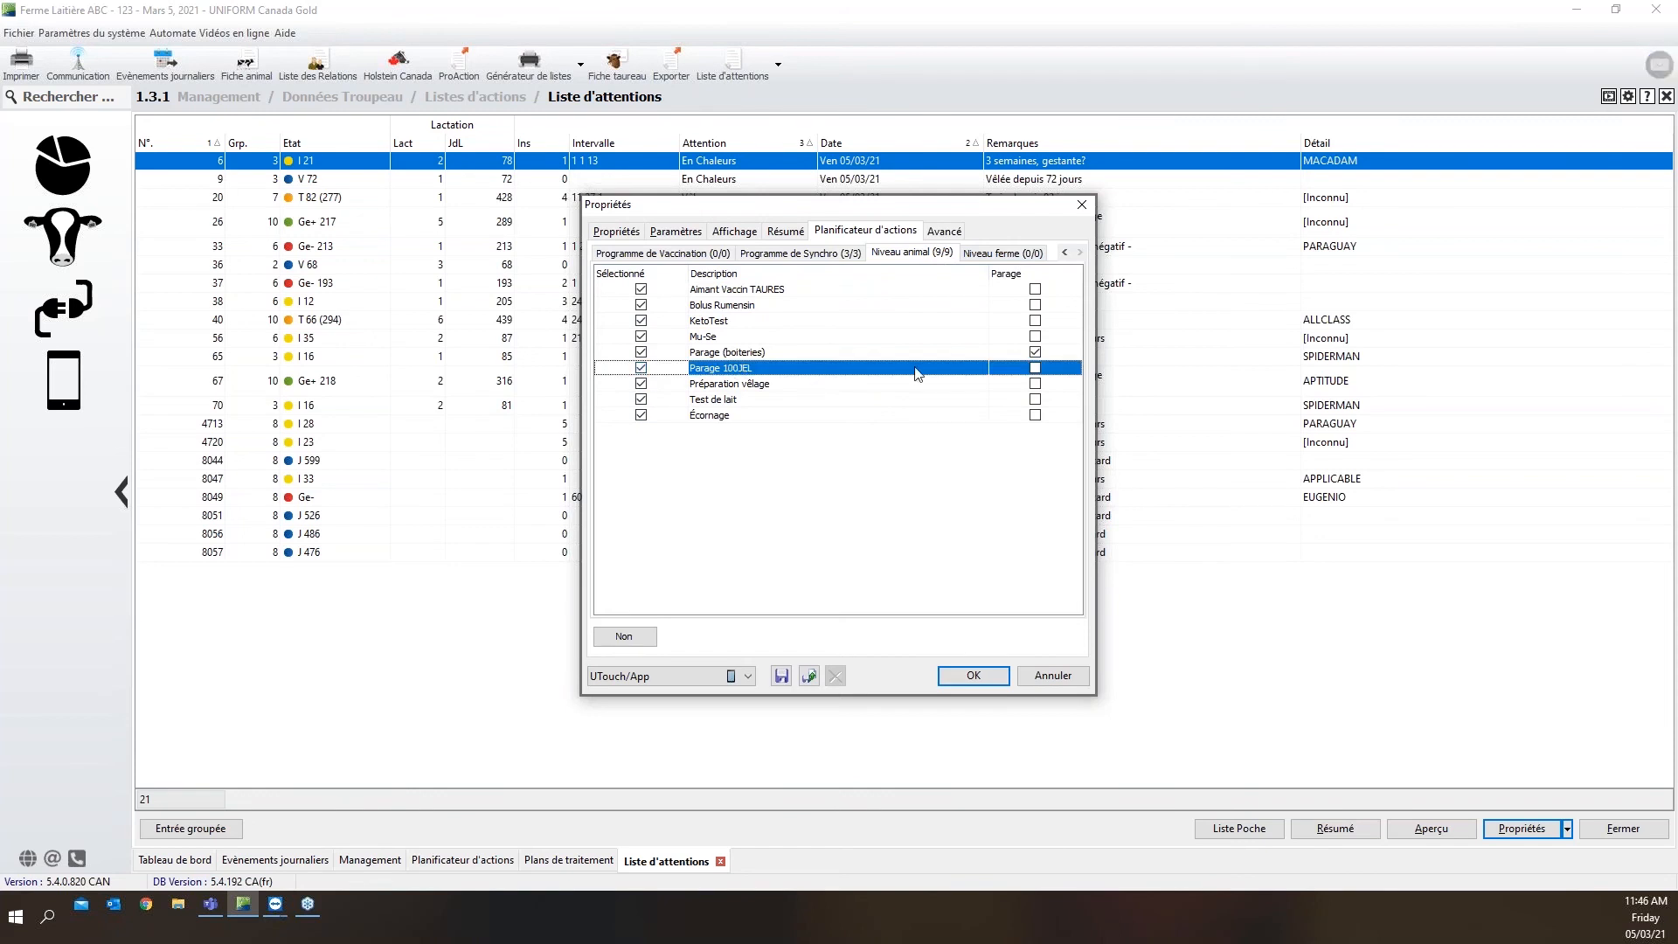
{"action": "left_click", "coordinate": [1036, 370]}
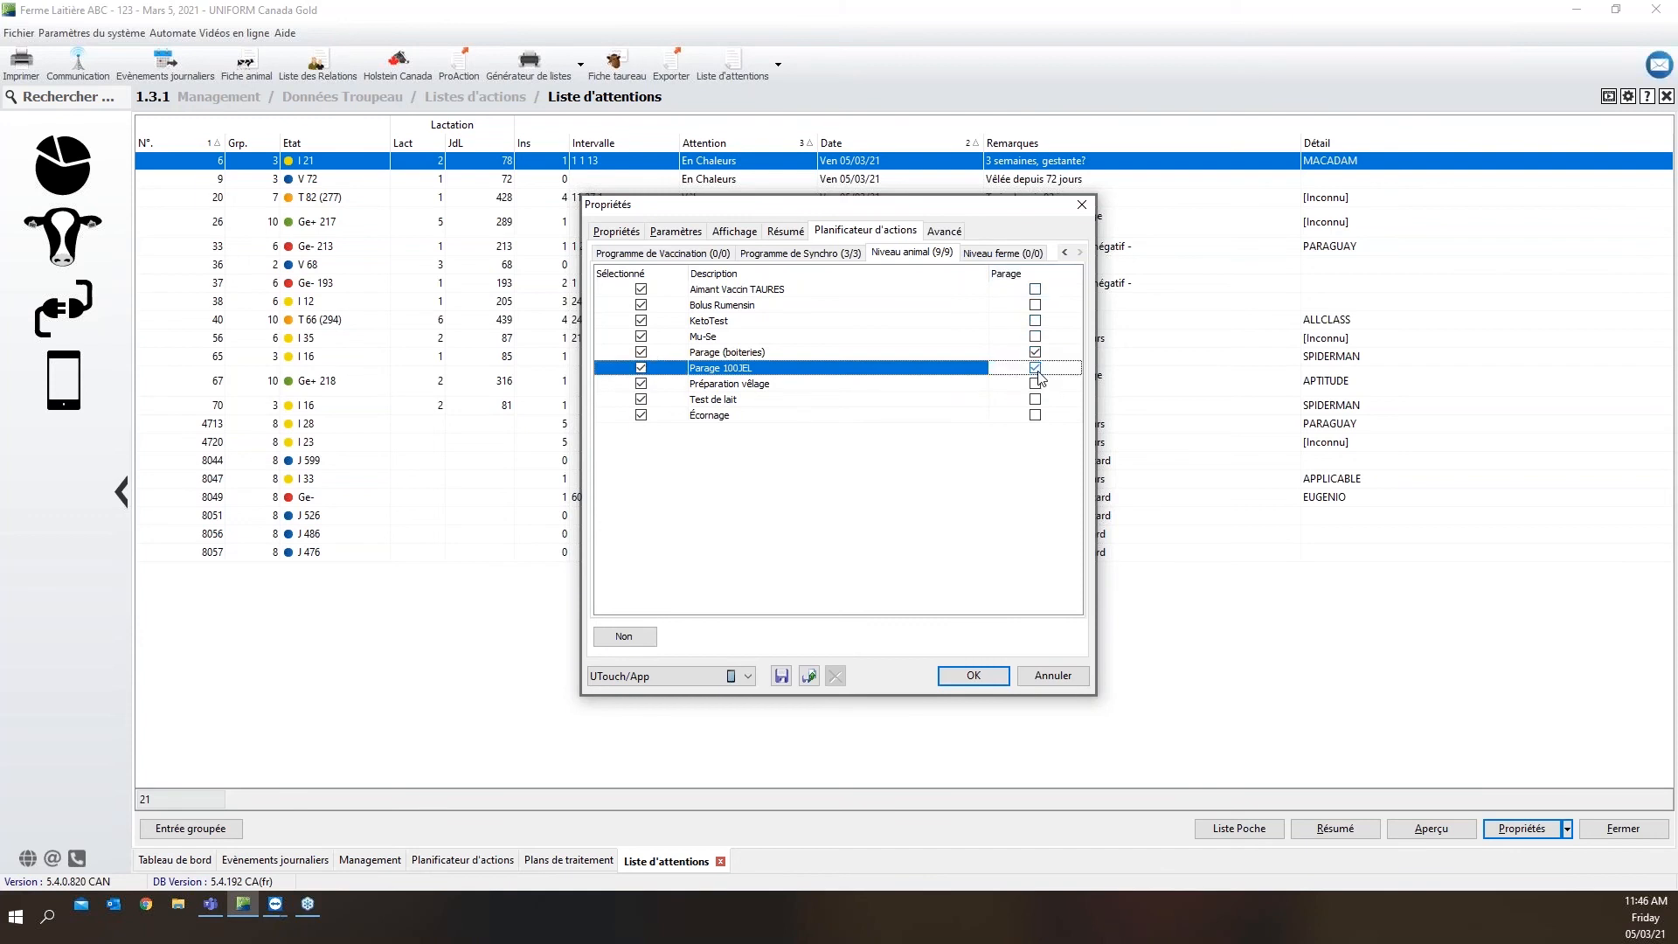
{"action": "left_click", "coordinate": [731, 356]}
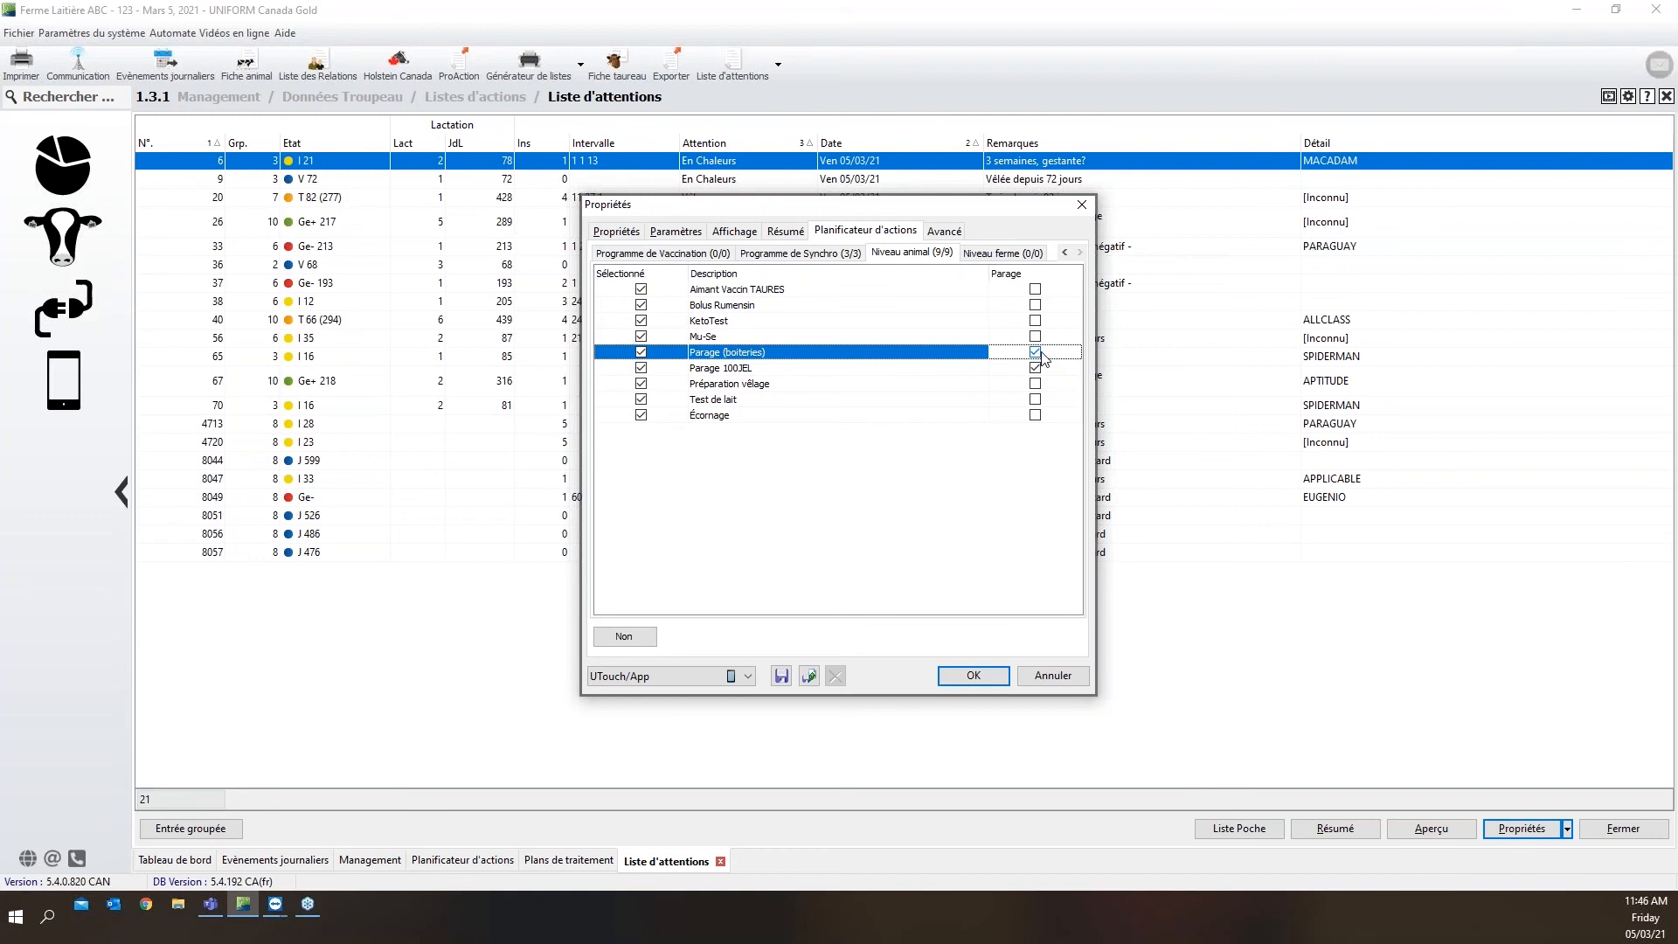
{"action": "left_click", "coordinate": [739, 368]}
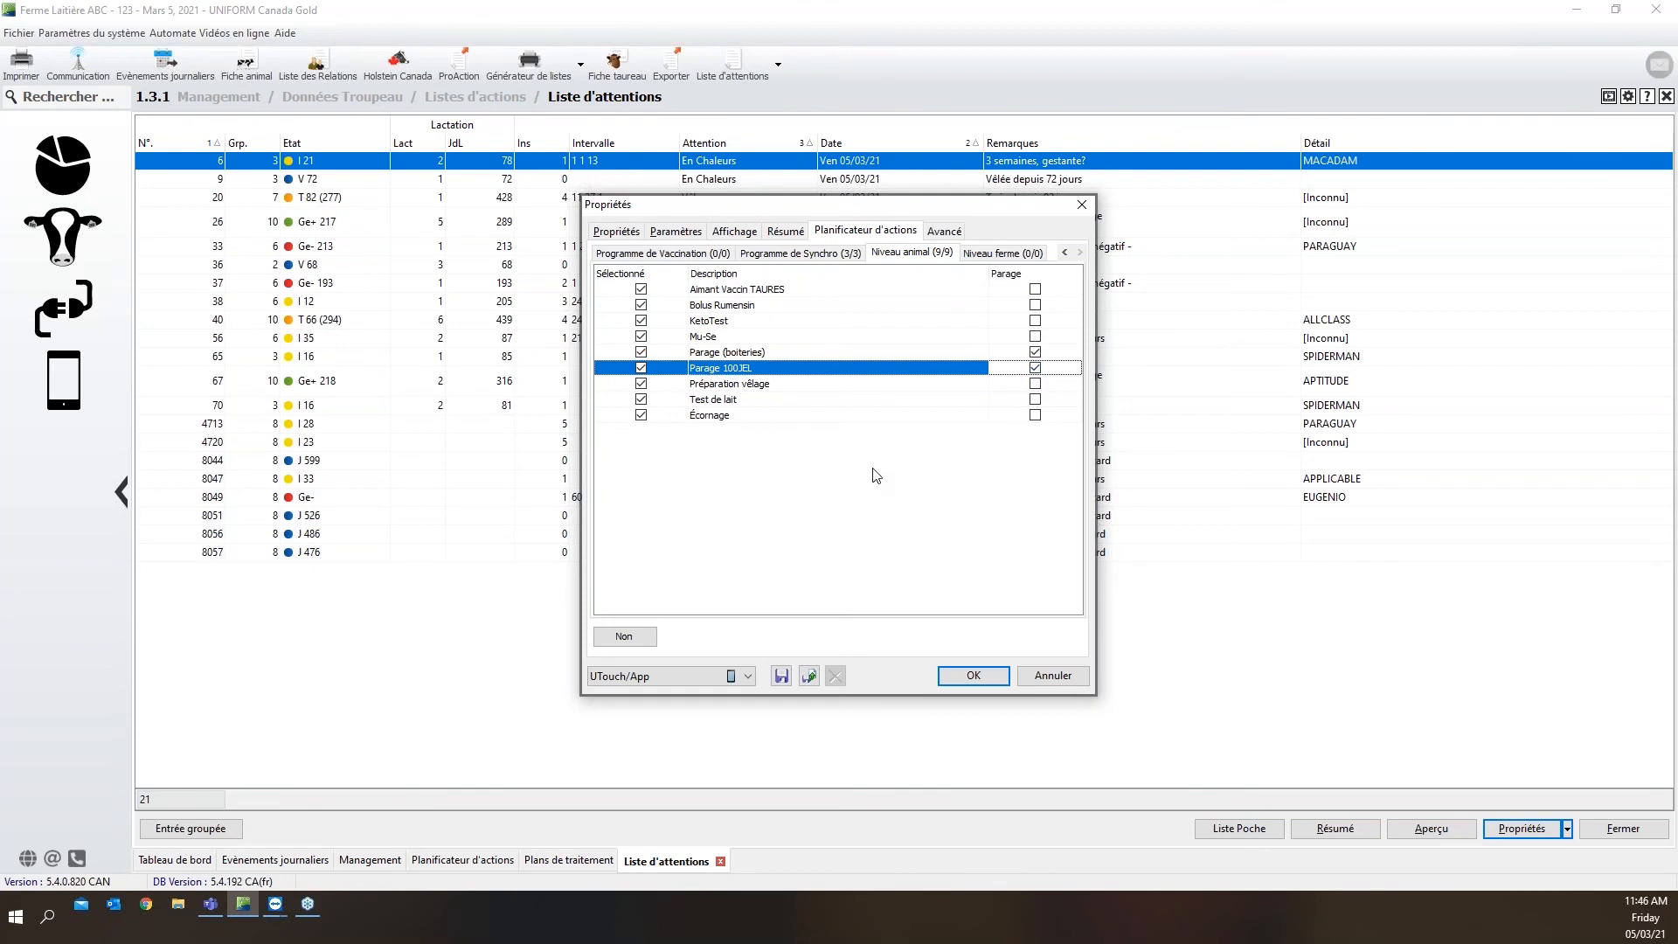
Save the UTouch/App preset and apply its properties to the attention list
{"action": "left_click", "coordinate": [782, 677]}
{"action": "left_click", "coordinate": [994, 678]}
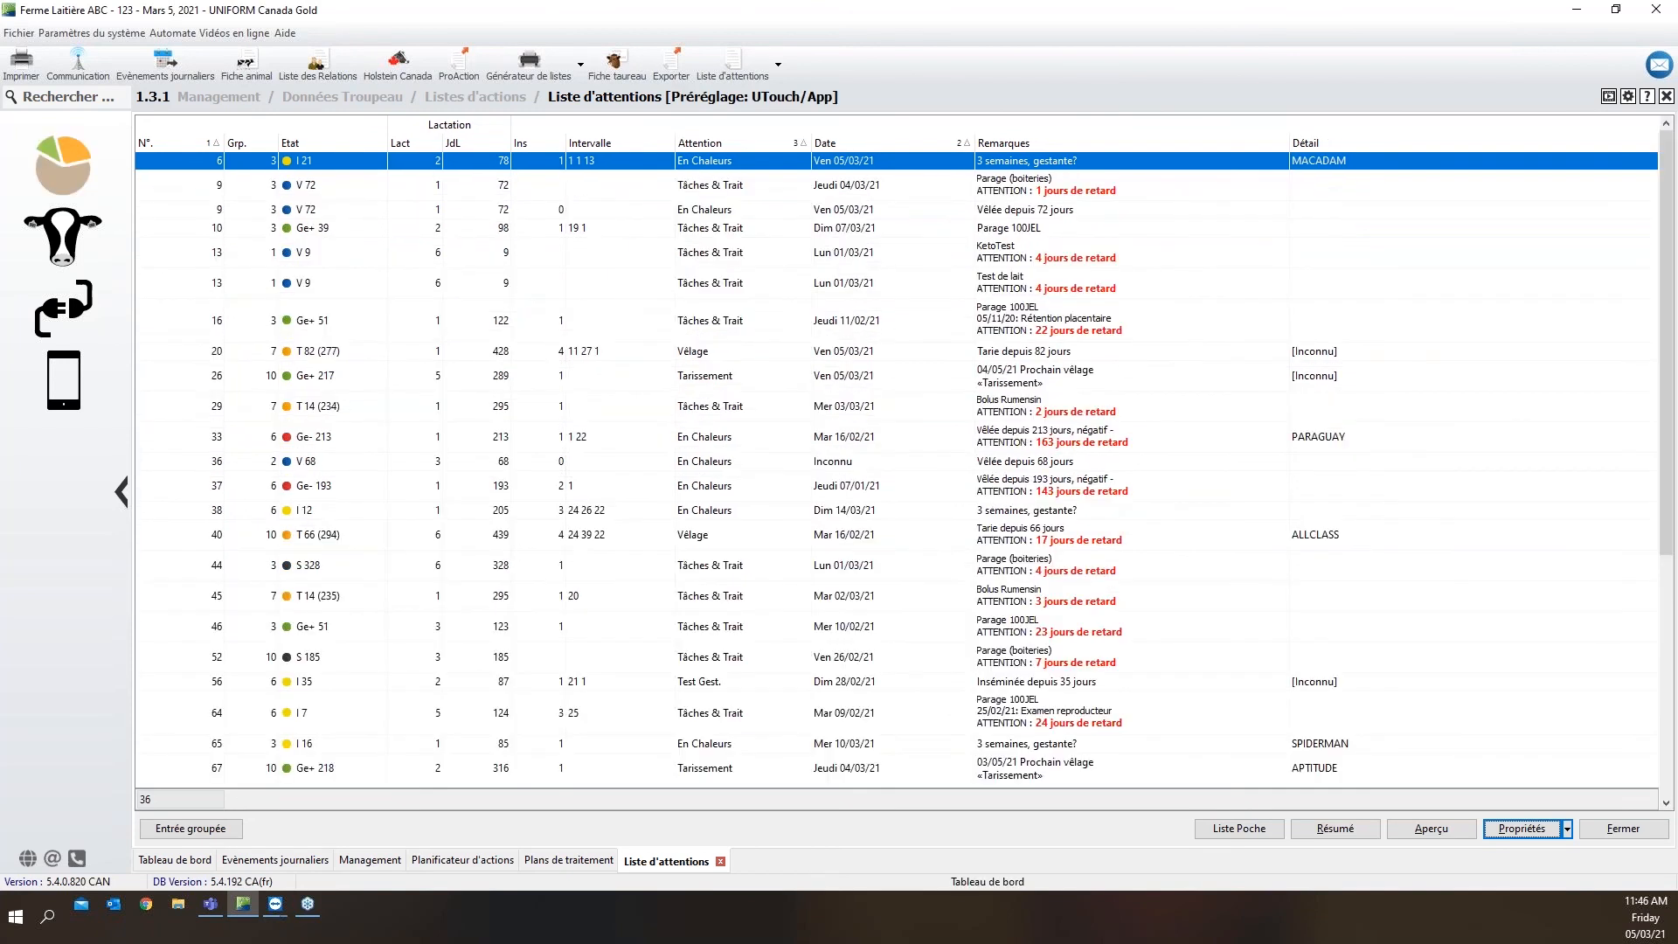
Switch to the remote iPhone session and confirm the Tab 1 main menu setup with Parage enabled
{"action": "left_click", "coordinate": [175, 861]}
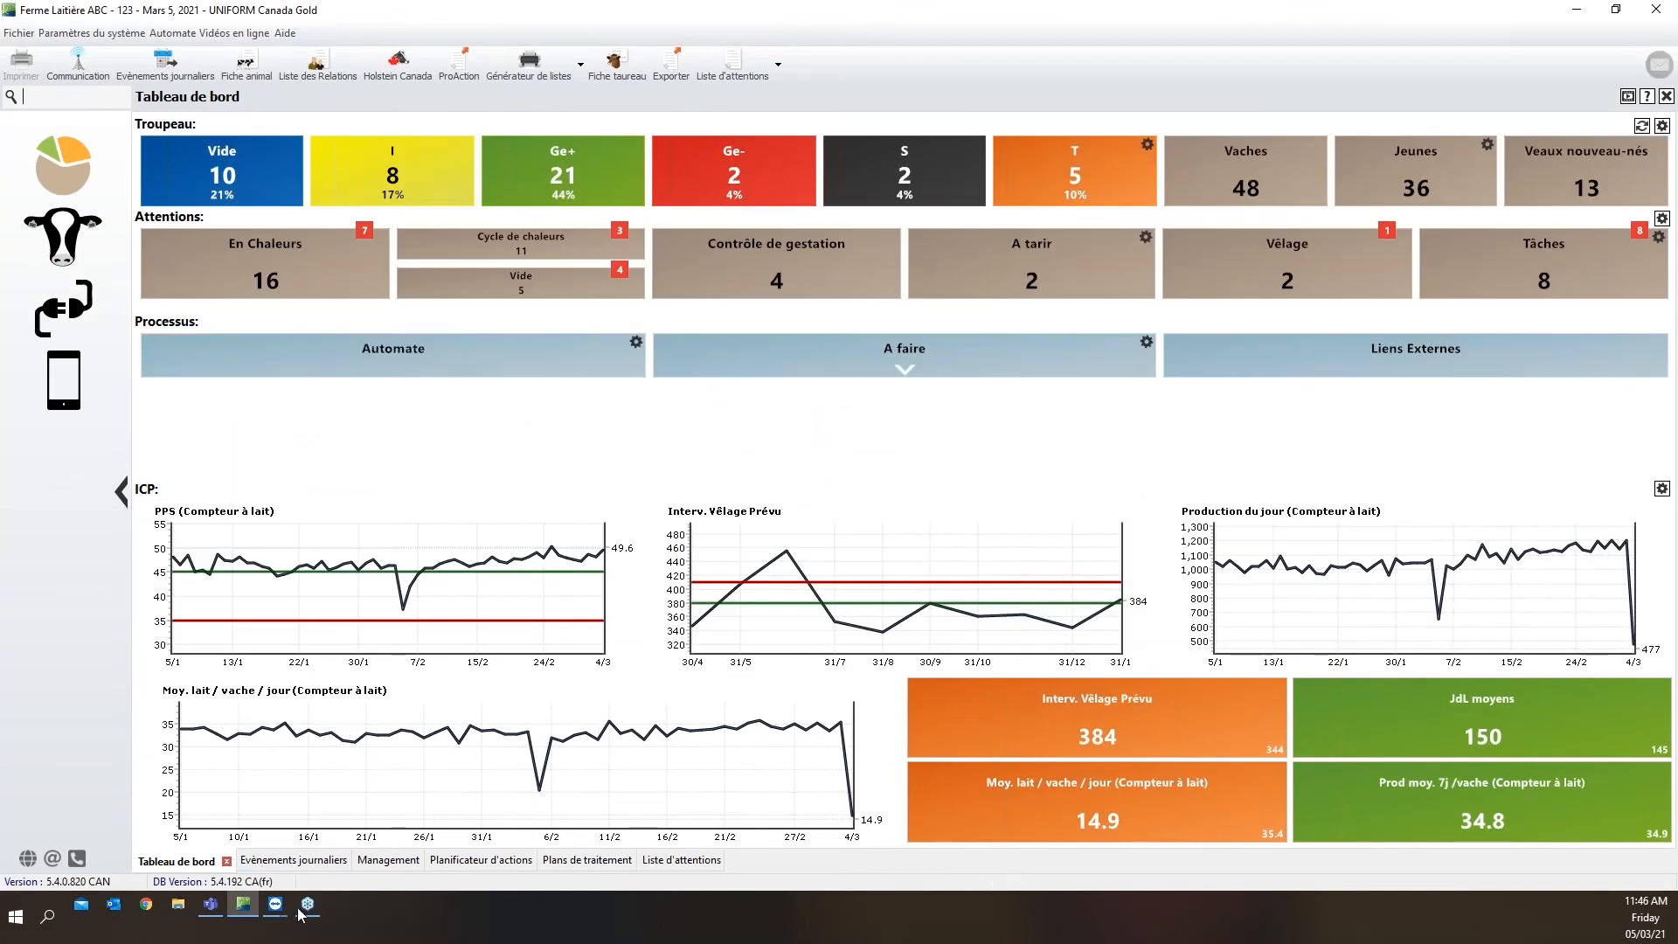
{"action": "mouse_move", "coordinate": [278, 907]}
{"action": "left_click", "coordinate": [481, 840]}
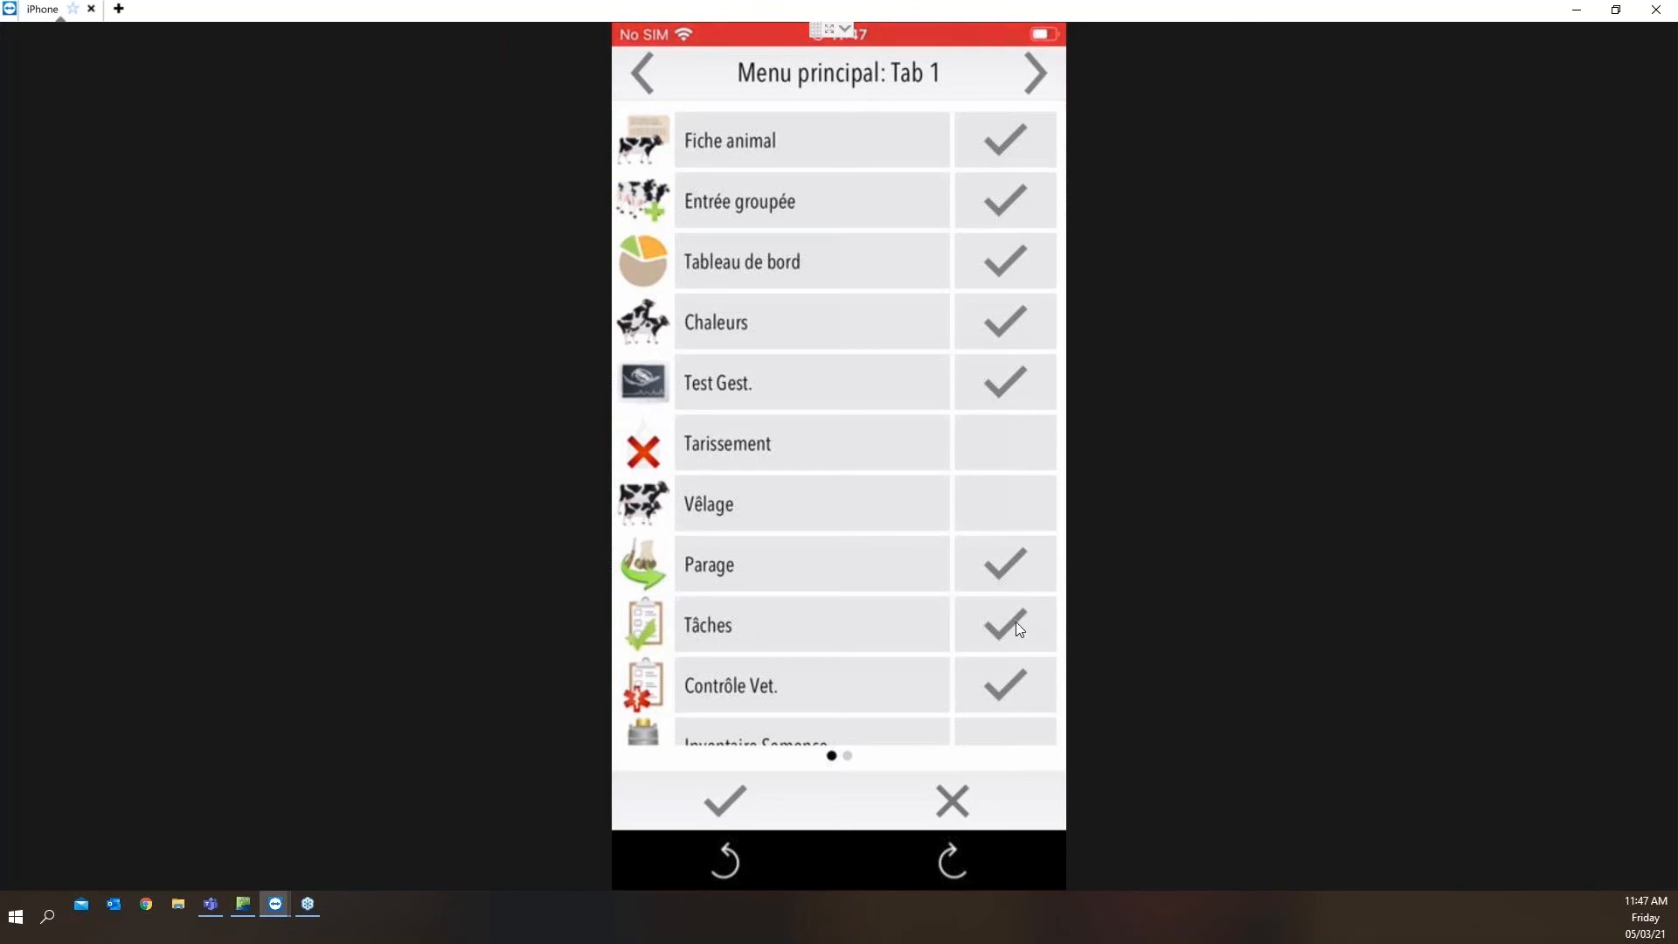
{"action": "left_click", "coordinate": [736, 789]}
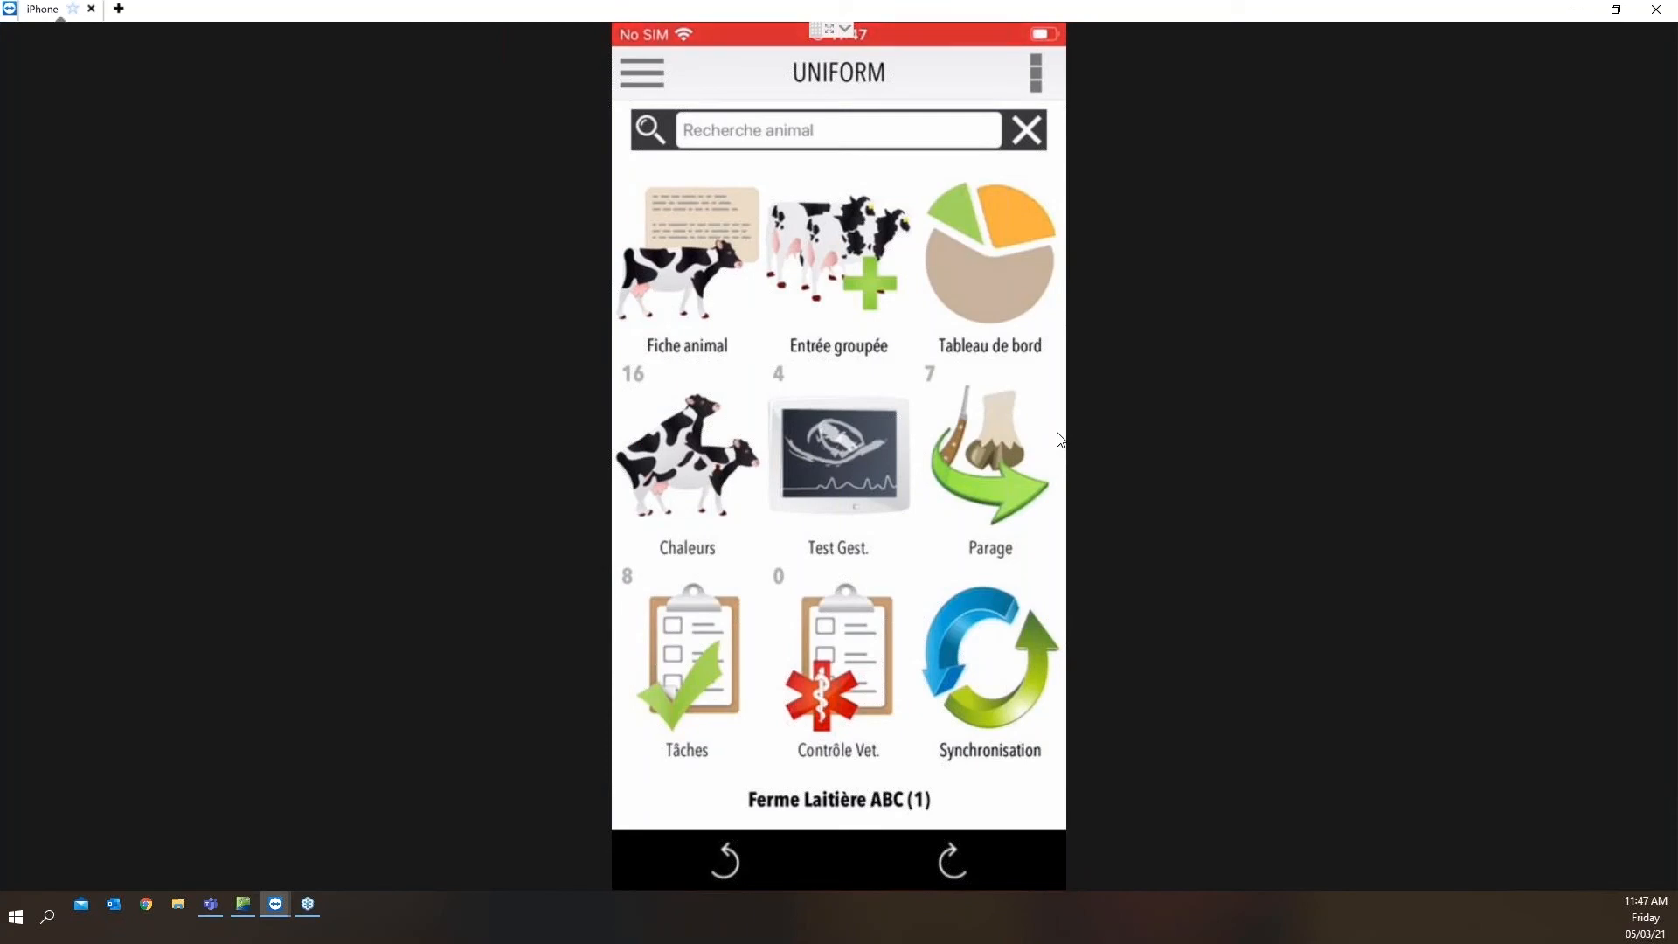
Synchronise the mobile app and record the planned Parage 100JEL for cow 10 without marking any lesion
{"action": "left_click", "coordinate": [1024, 650]}
{"action": "left_click", "coordinate": [1017, 464]}
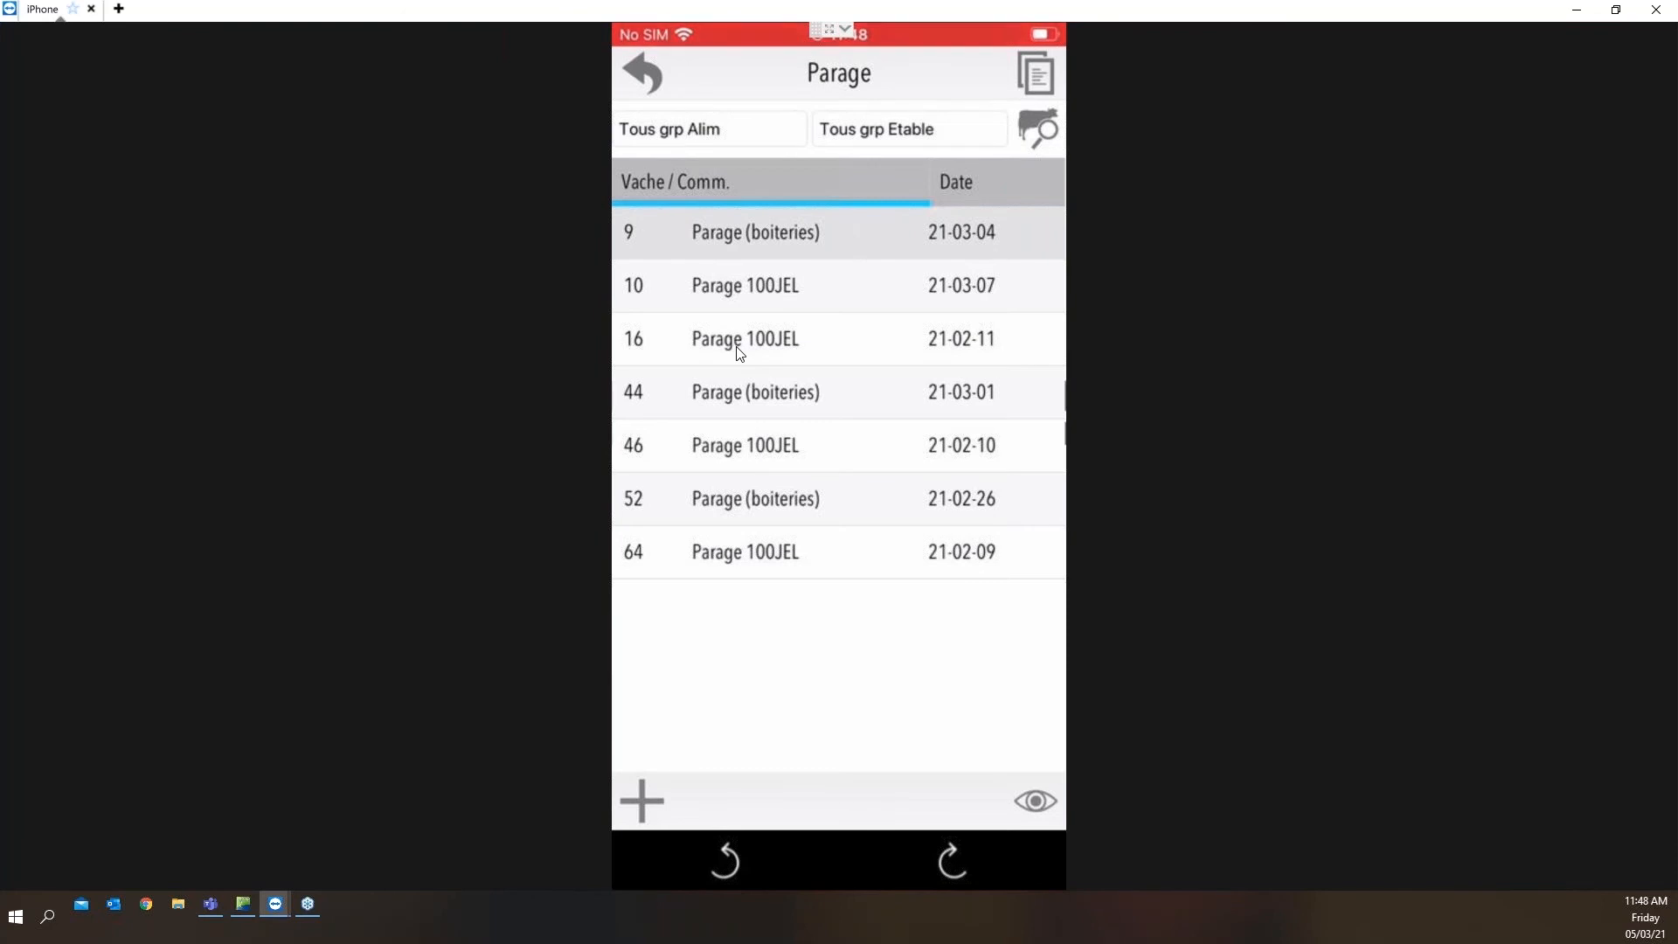
{"action": "left_click", "coordinate": [759, 293]}
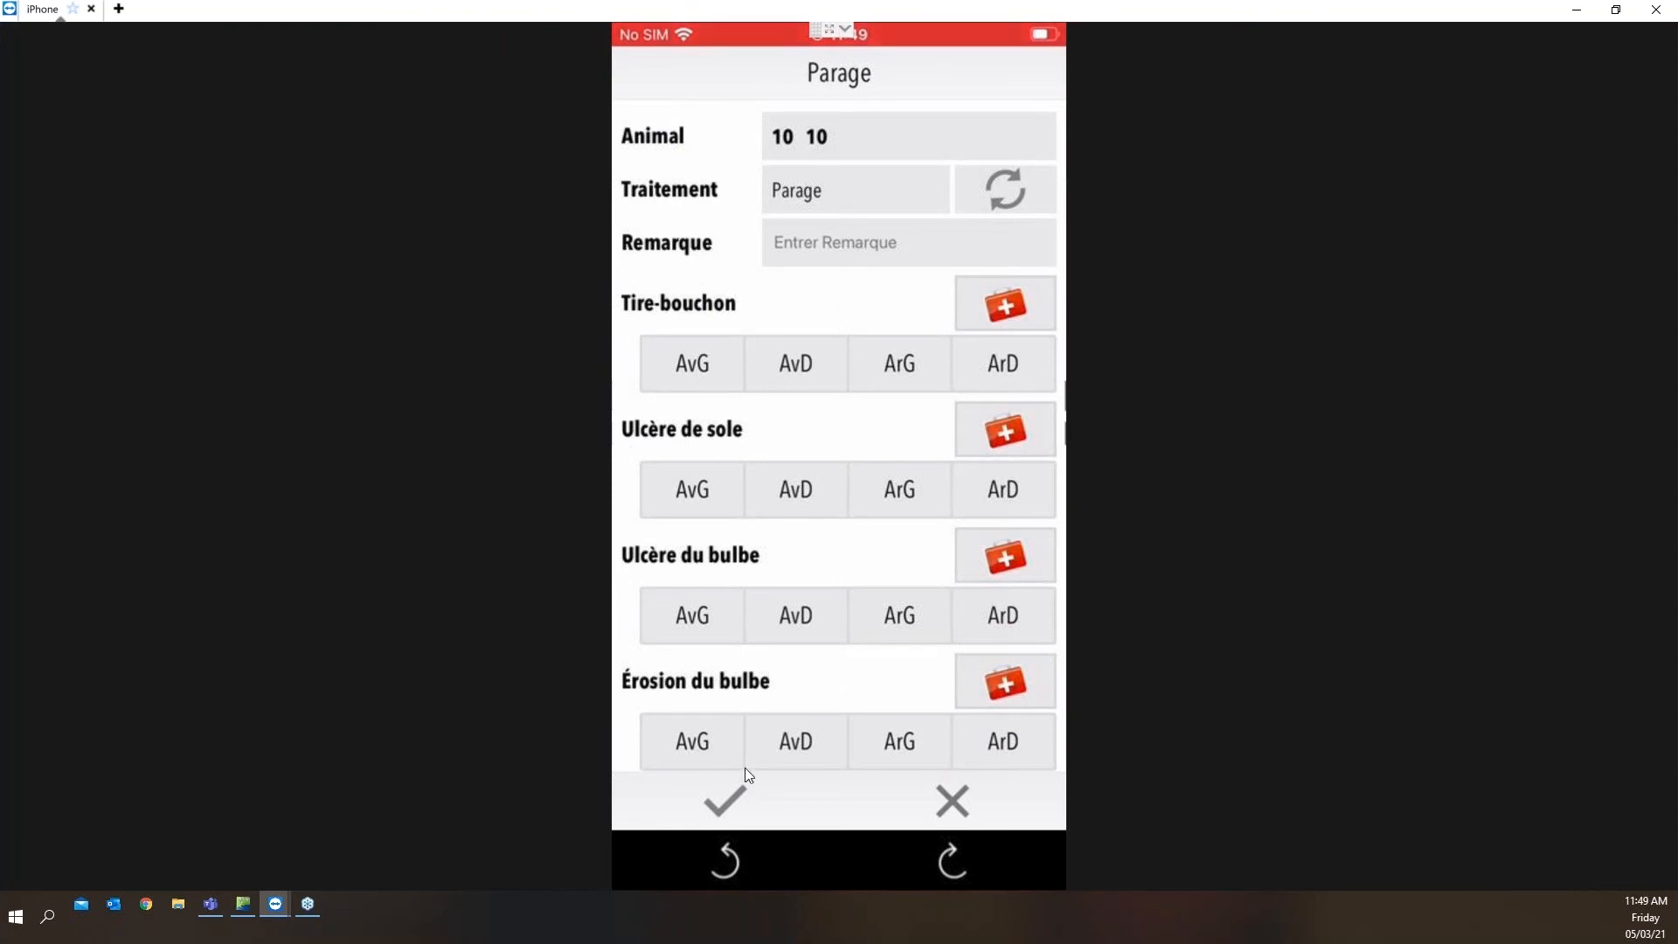
{"action": "left_click", "coordinate": [732, 792]}
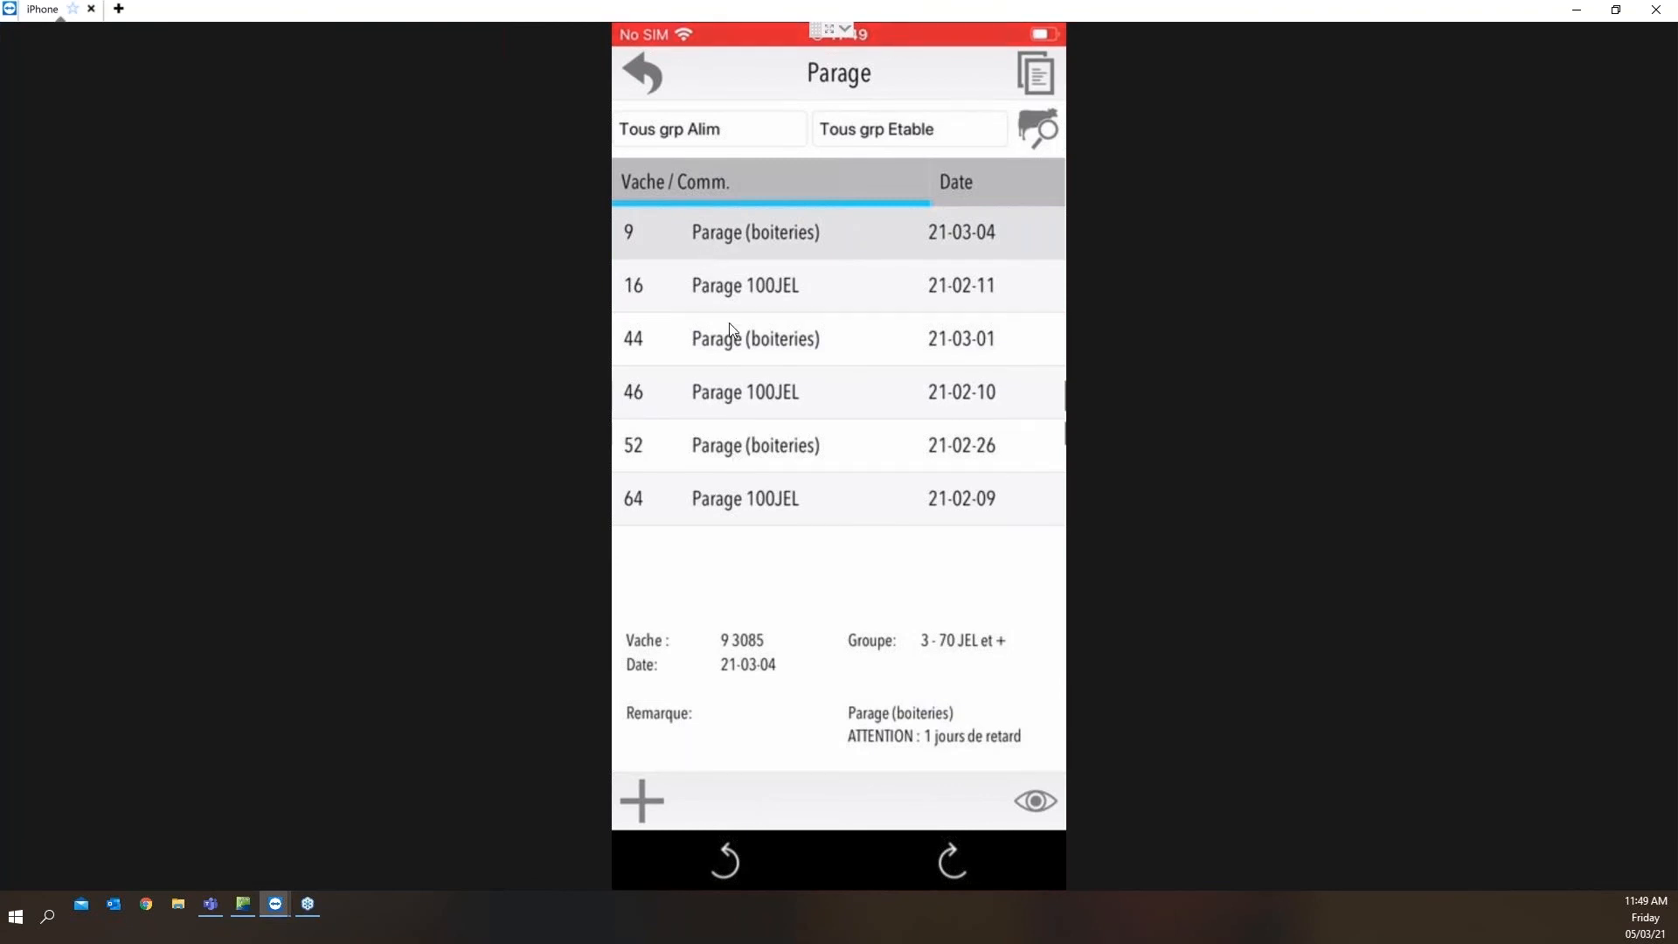
Record cow 9's planned Parage (boiteries) with Ulcère de sole on the ArD foot and the Ulcère de sole + Bloc treatment plan
{"action": "left_click", "coordinate": [739, 239]}
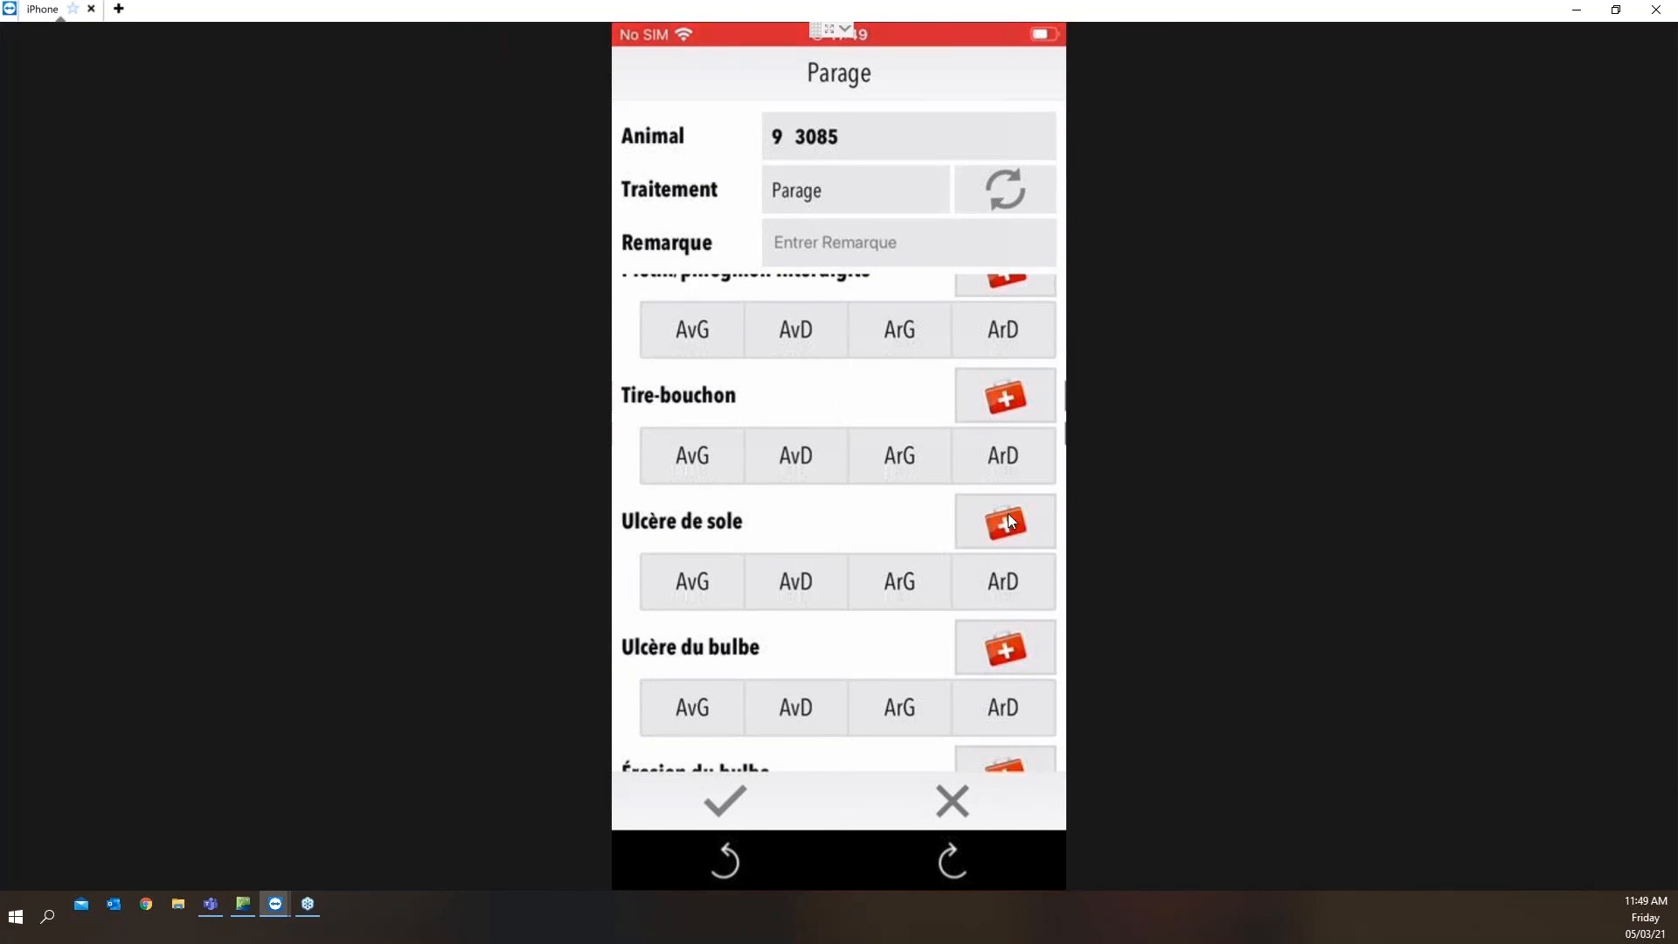
{"action": "left_click", "coordinate": [1015, 577]}
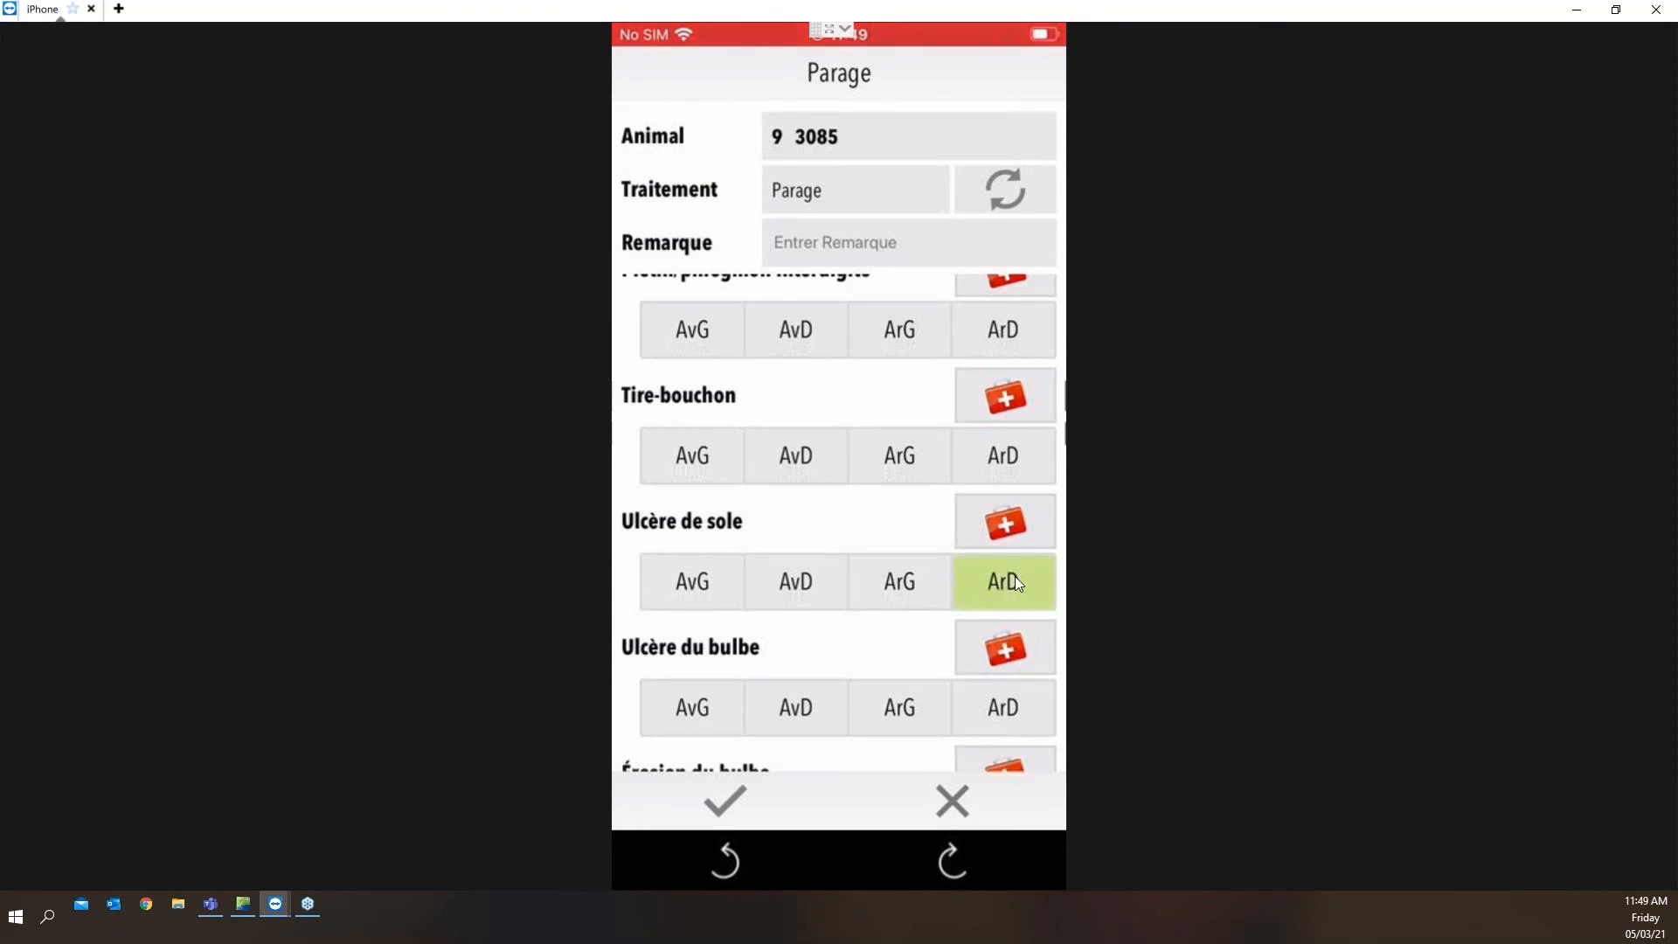
{"action": "left_click", "coordinate": [1007, 527]}
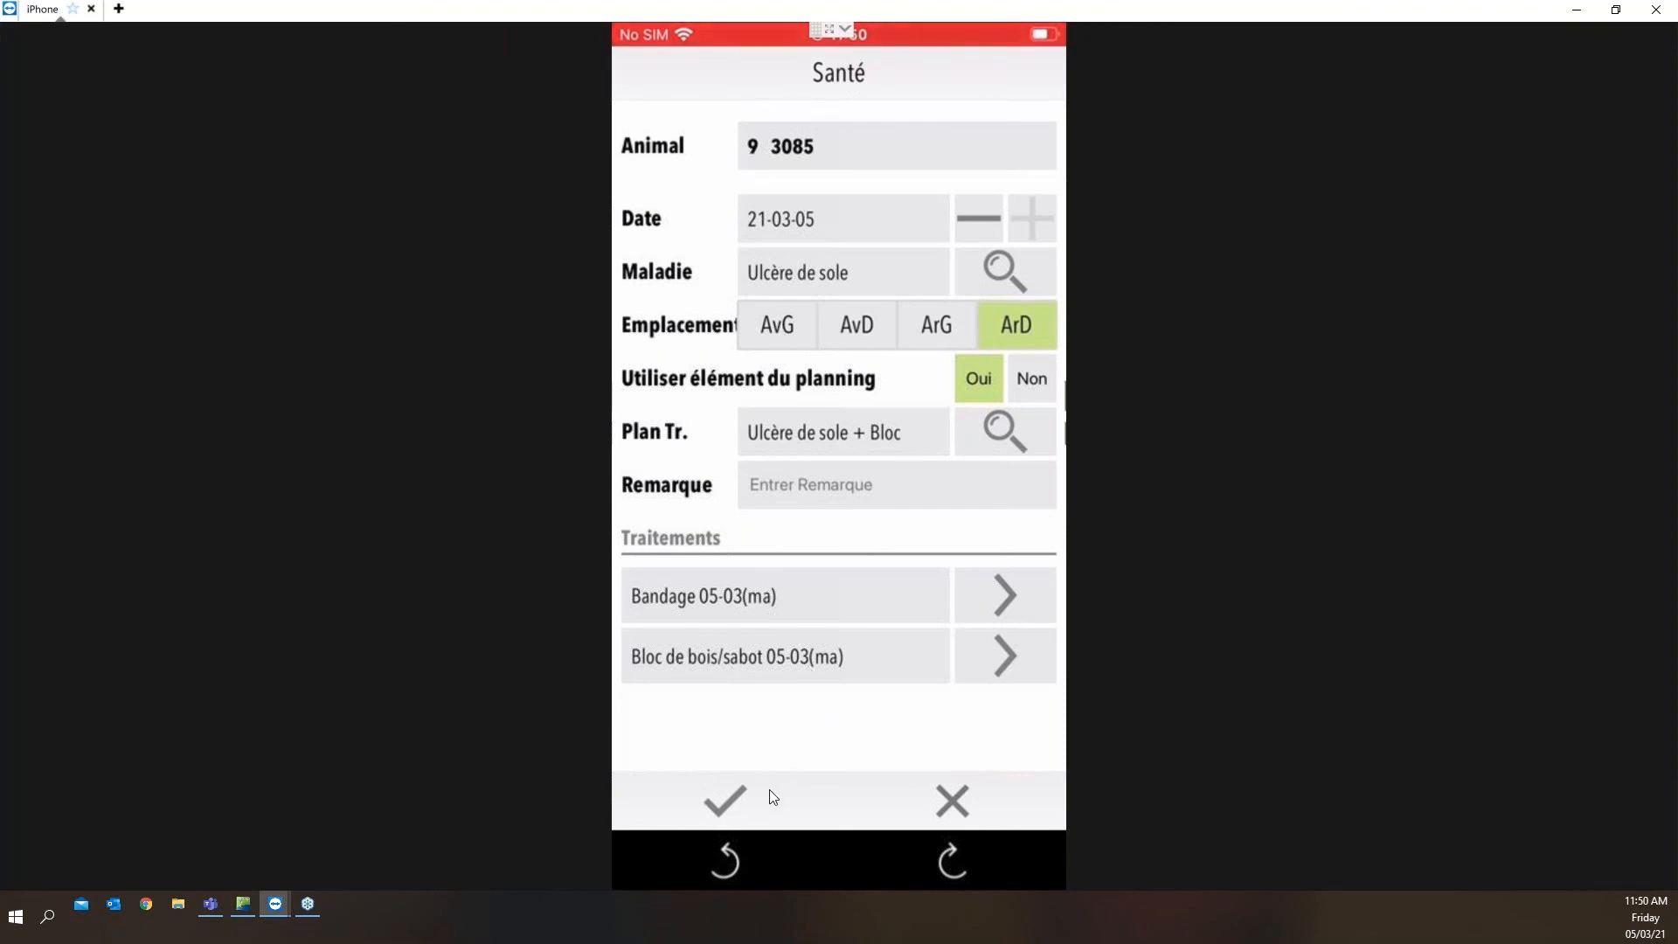
{"action": "left_click", "coordinate": [749, 809]}
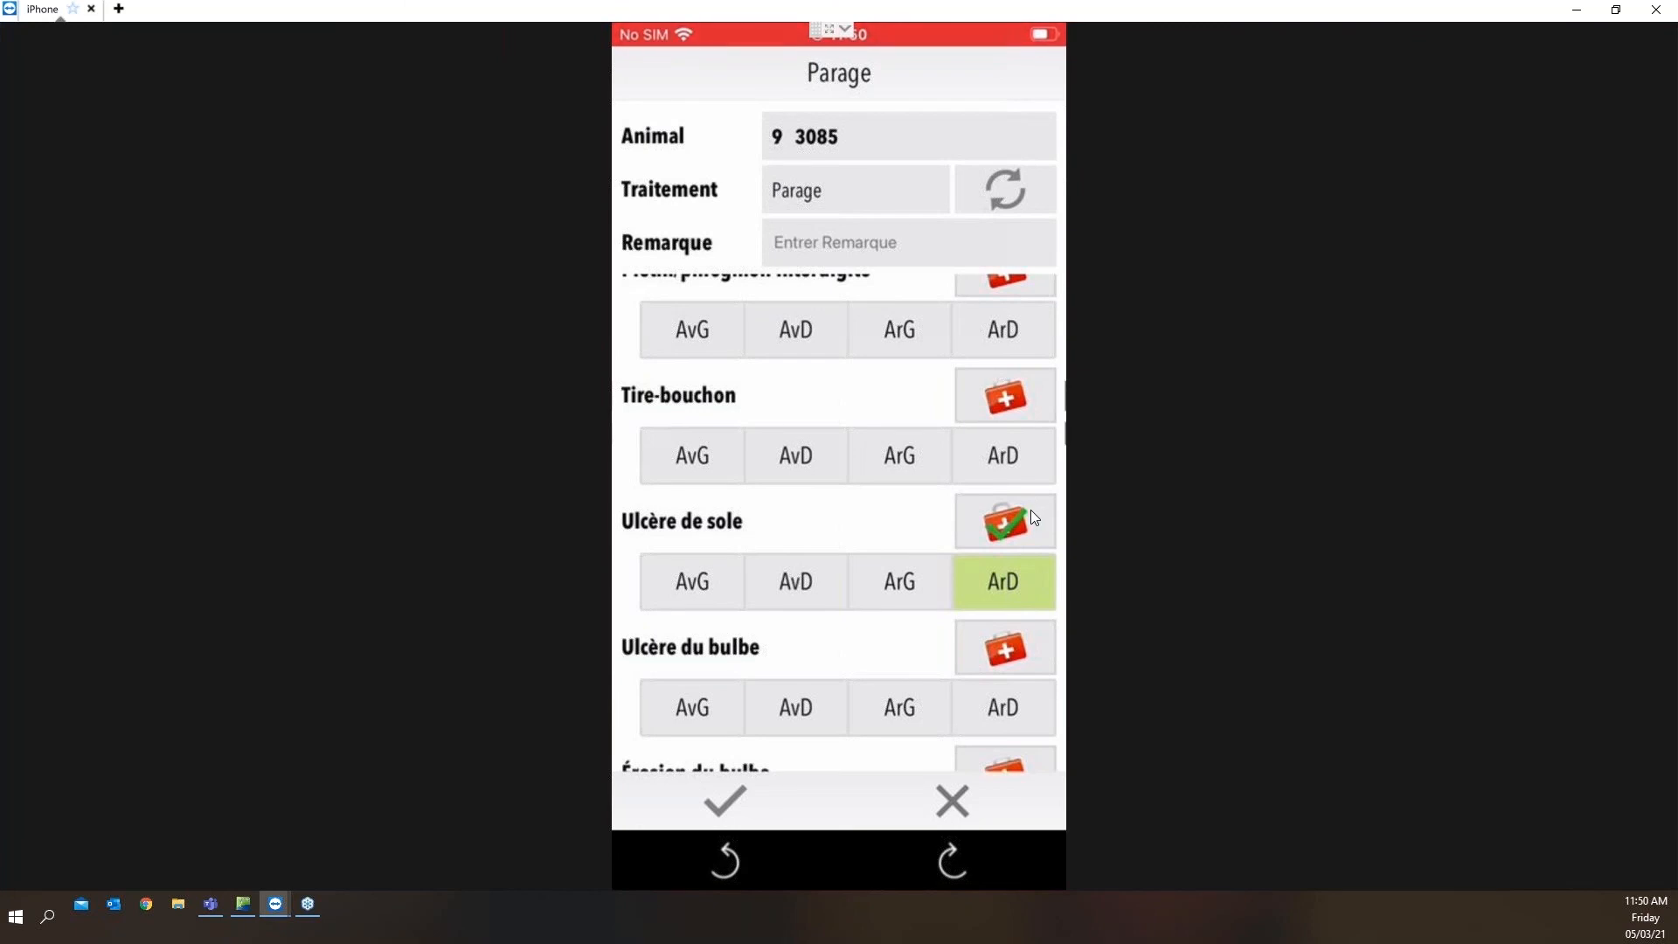
{"action": "left_click", "coordinate": [739, 797]}
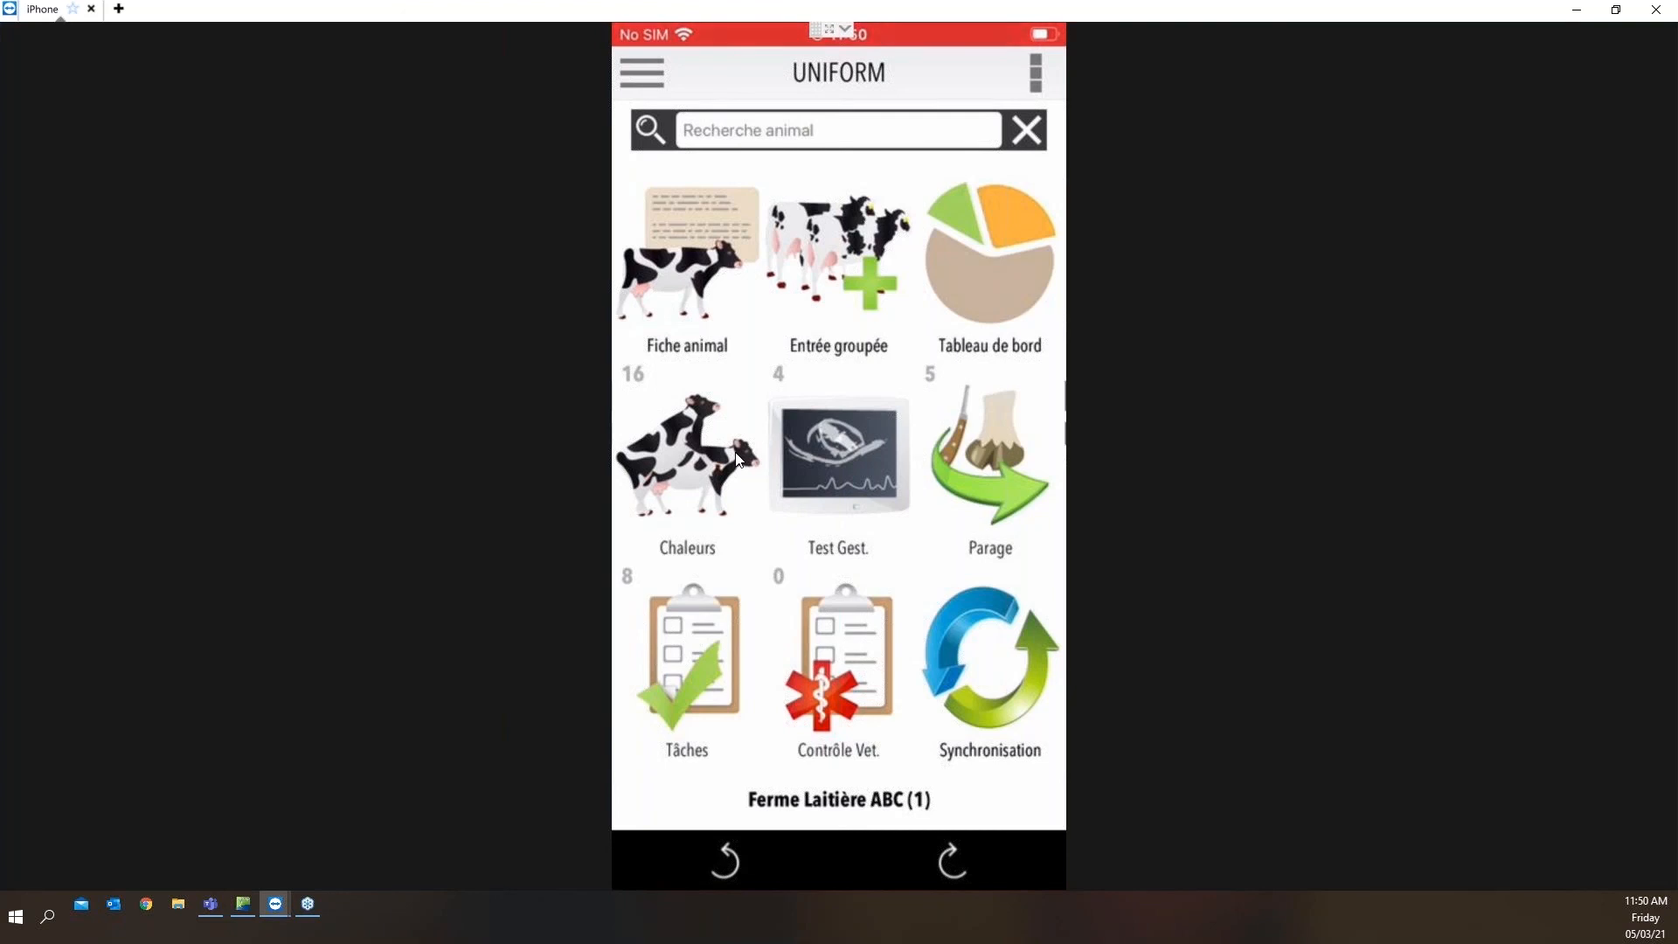
Enter the disease Boiterie on the ArD foot for cow 1 from its animal record
{"action": "left_click", "coordinate": [671, 246]}
{"action": "left_click", "coordinate": [670, 246]}
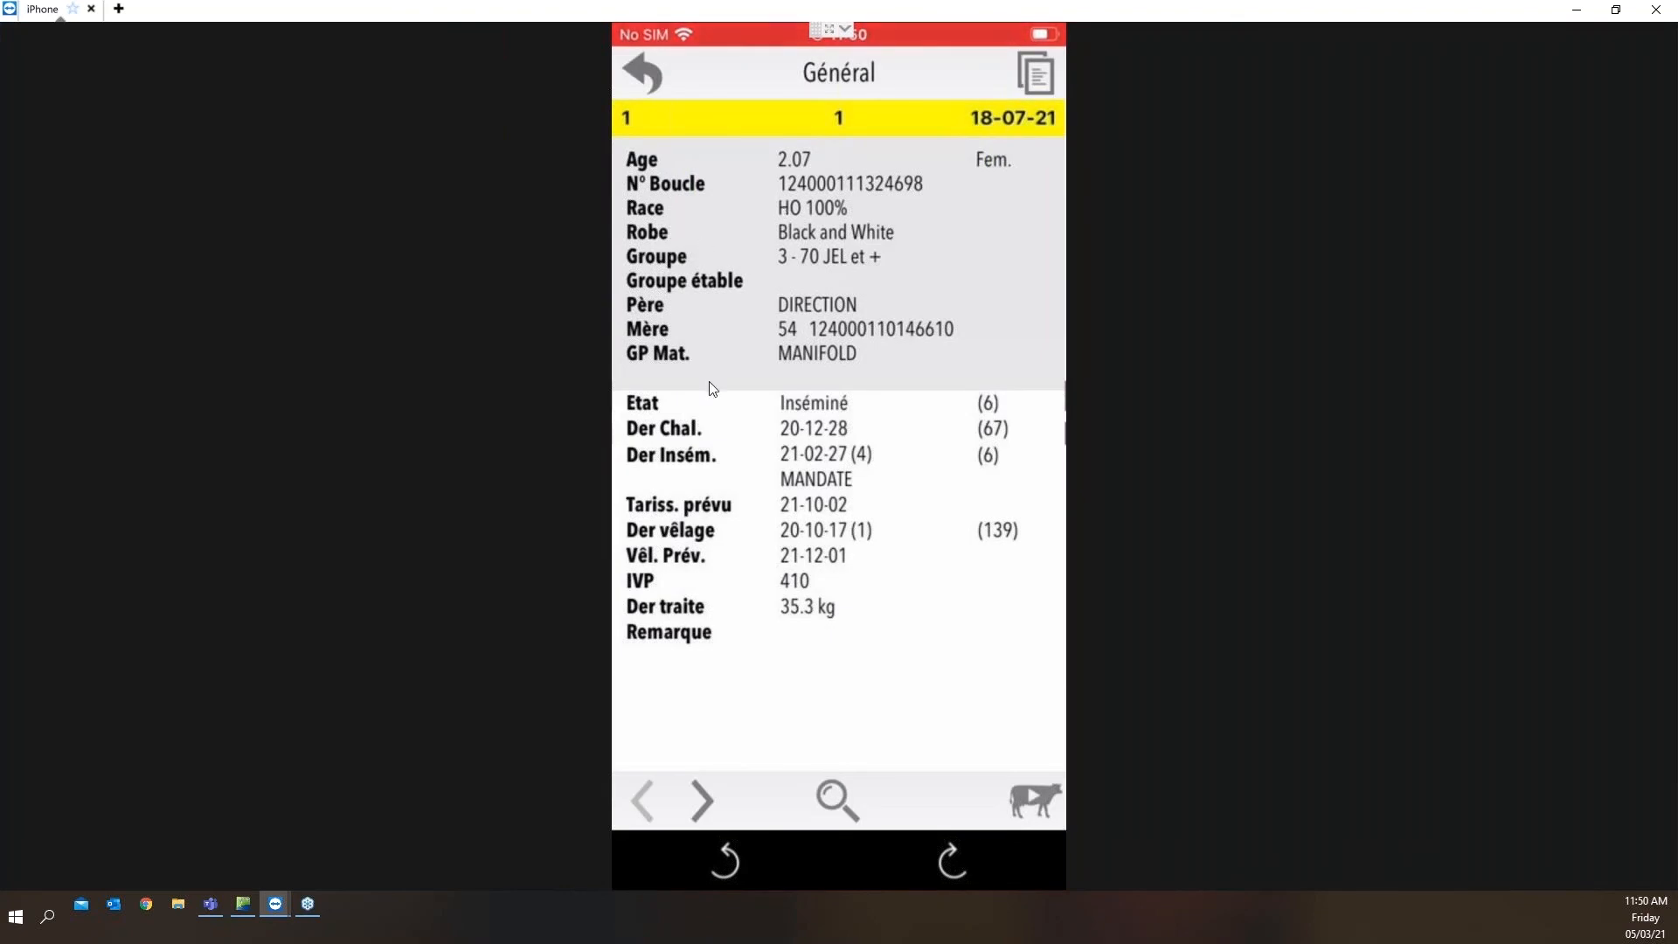
{"action": "left_click", "coordinate": [1028, 805]}
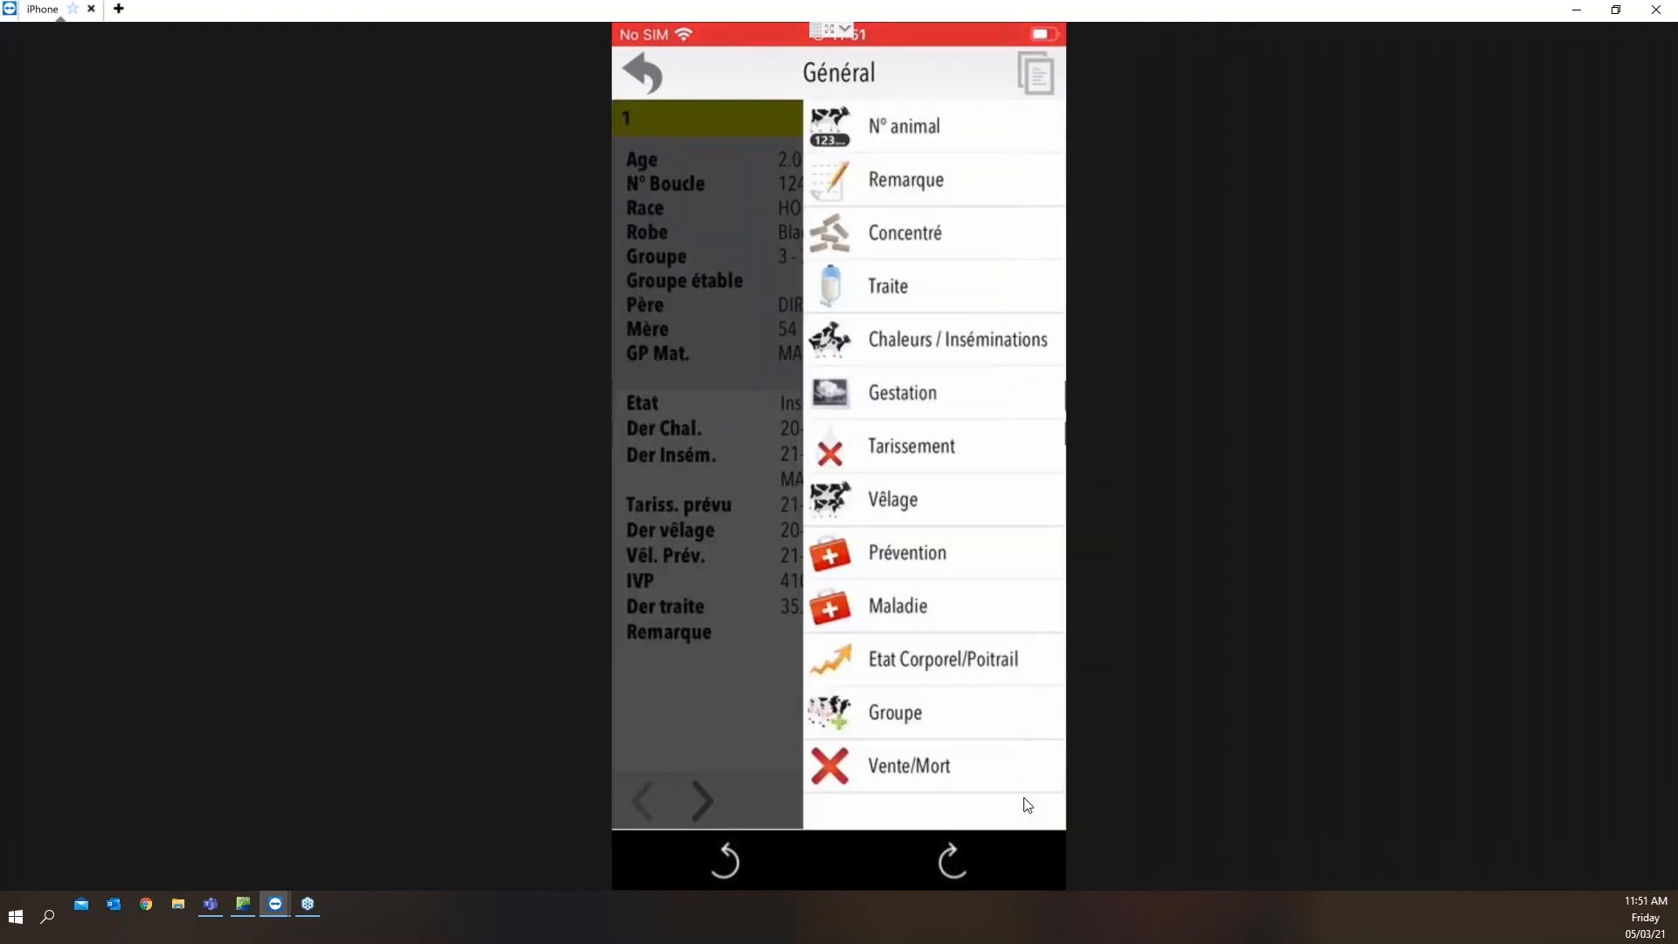
{"action": "left_click", "coordinate": [892, 607]}
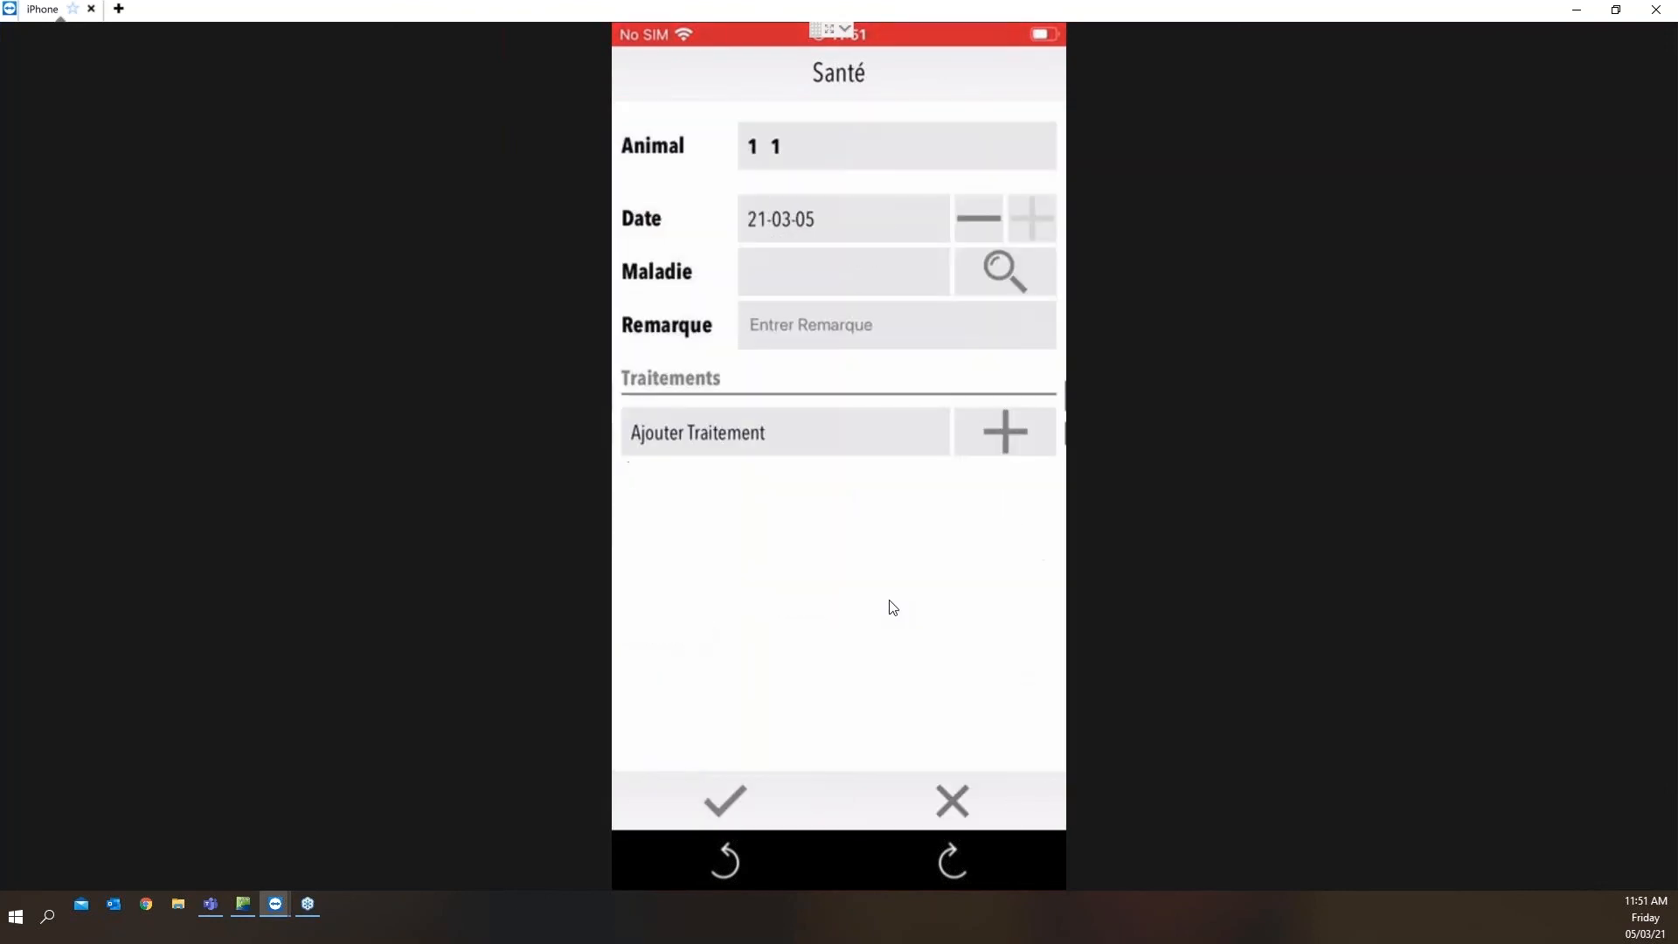
{"action": "left_click", "coordinate": [1013, 285]}
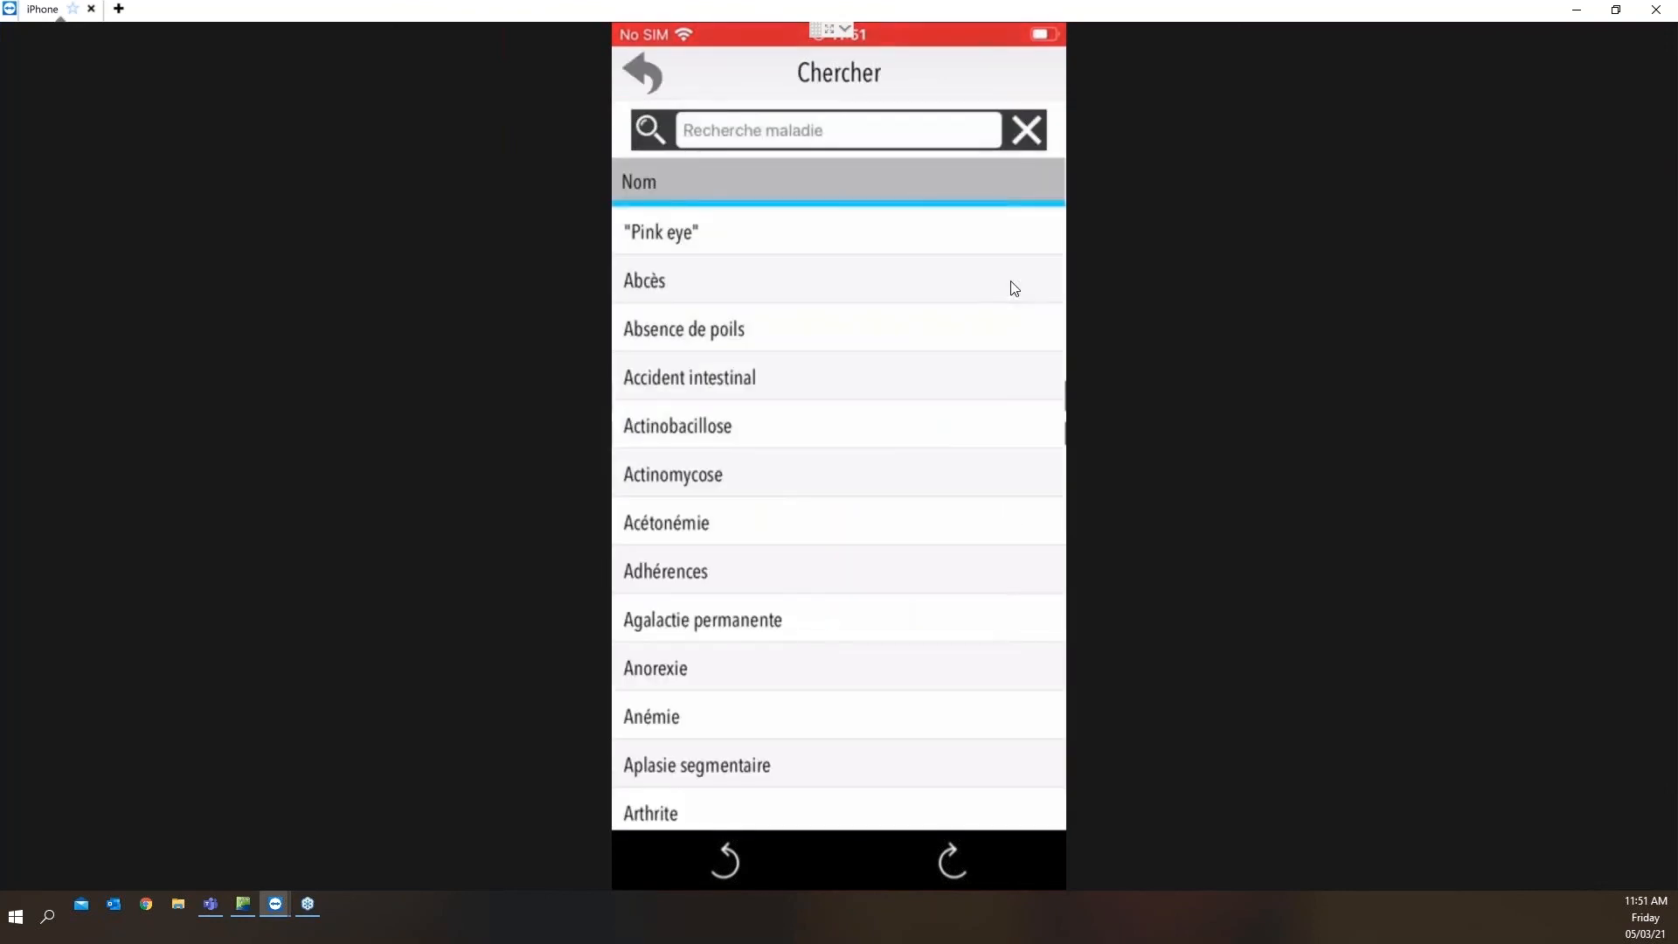
{"action": "scroll", "coordinate": [1014, 289], "scroll_direction": "down", "scroll_amount": 10}
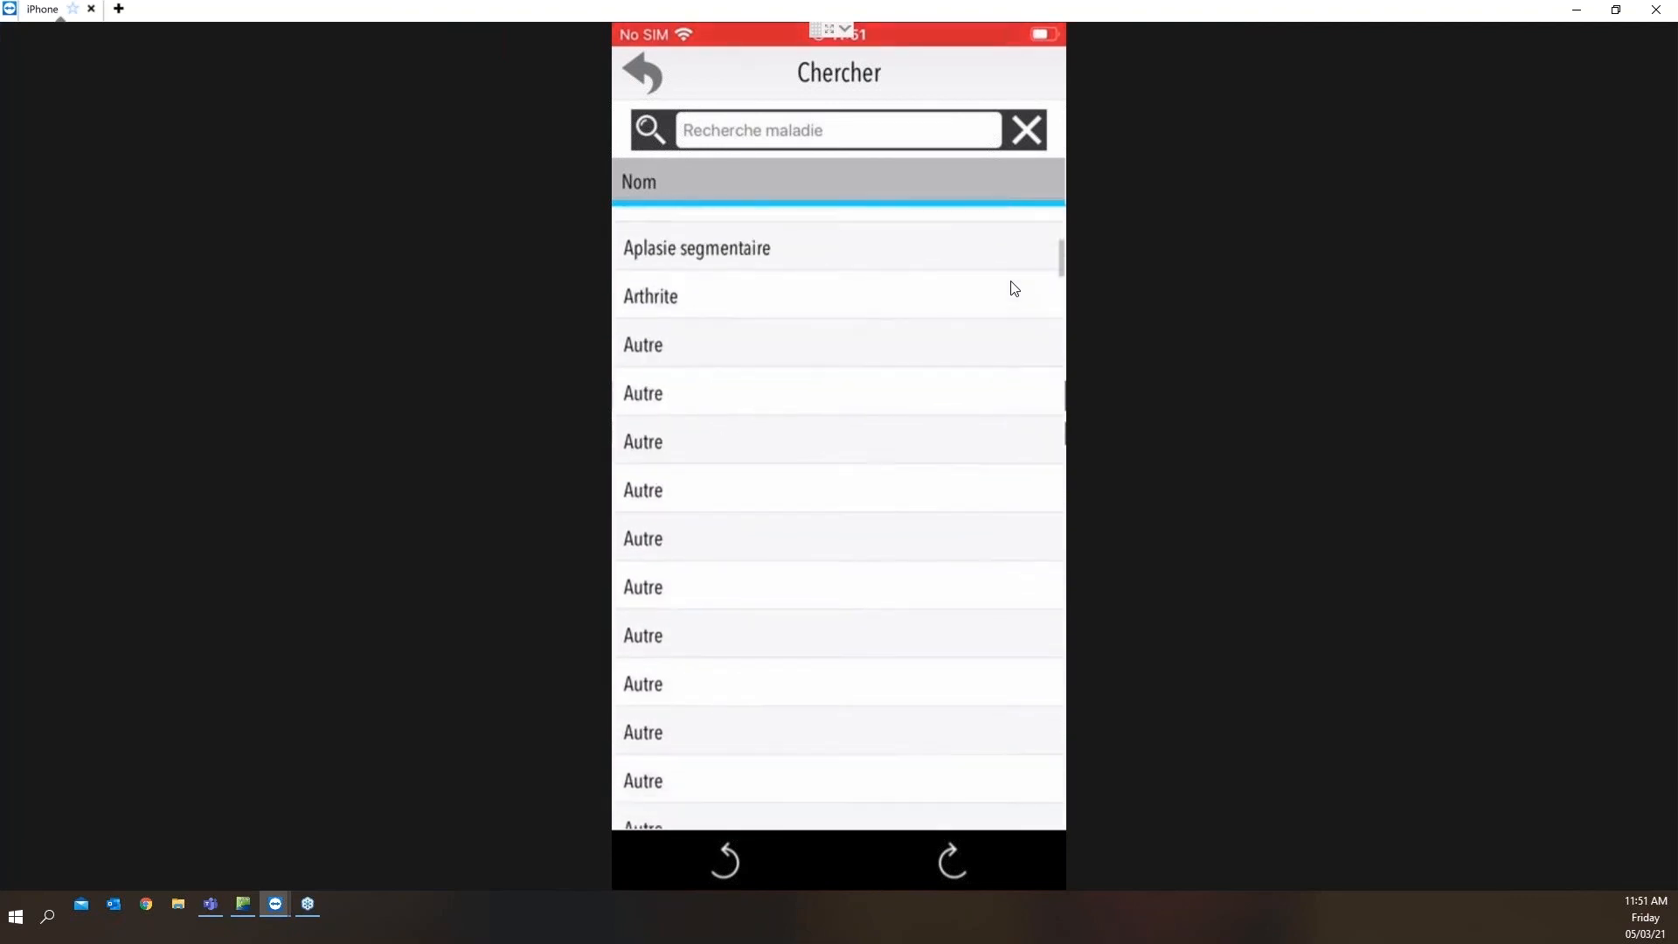
{"action": "scroll", "coordinate": [1014, 289], "scroll_direction": "down", "scroll_amount": 2}
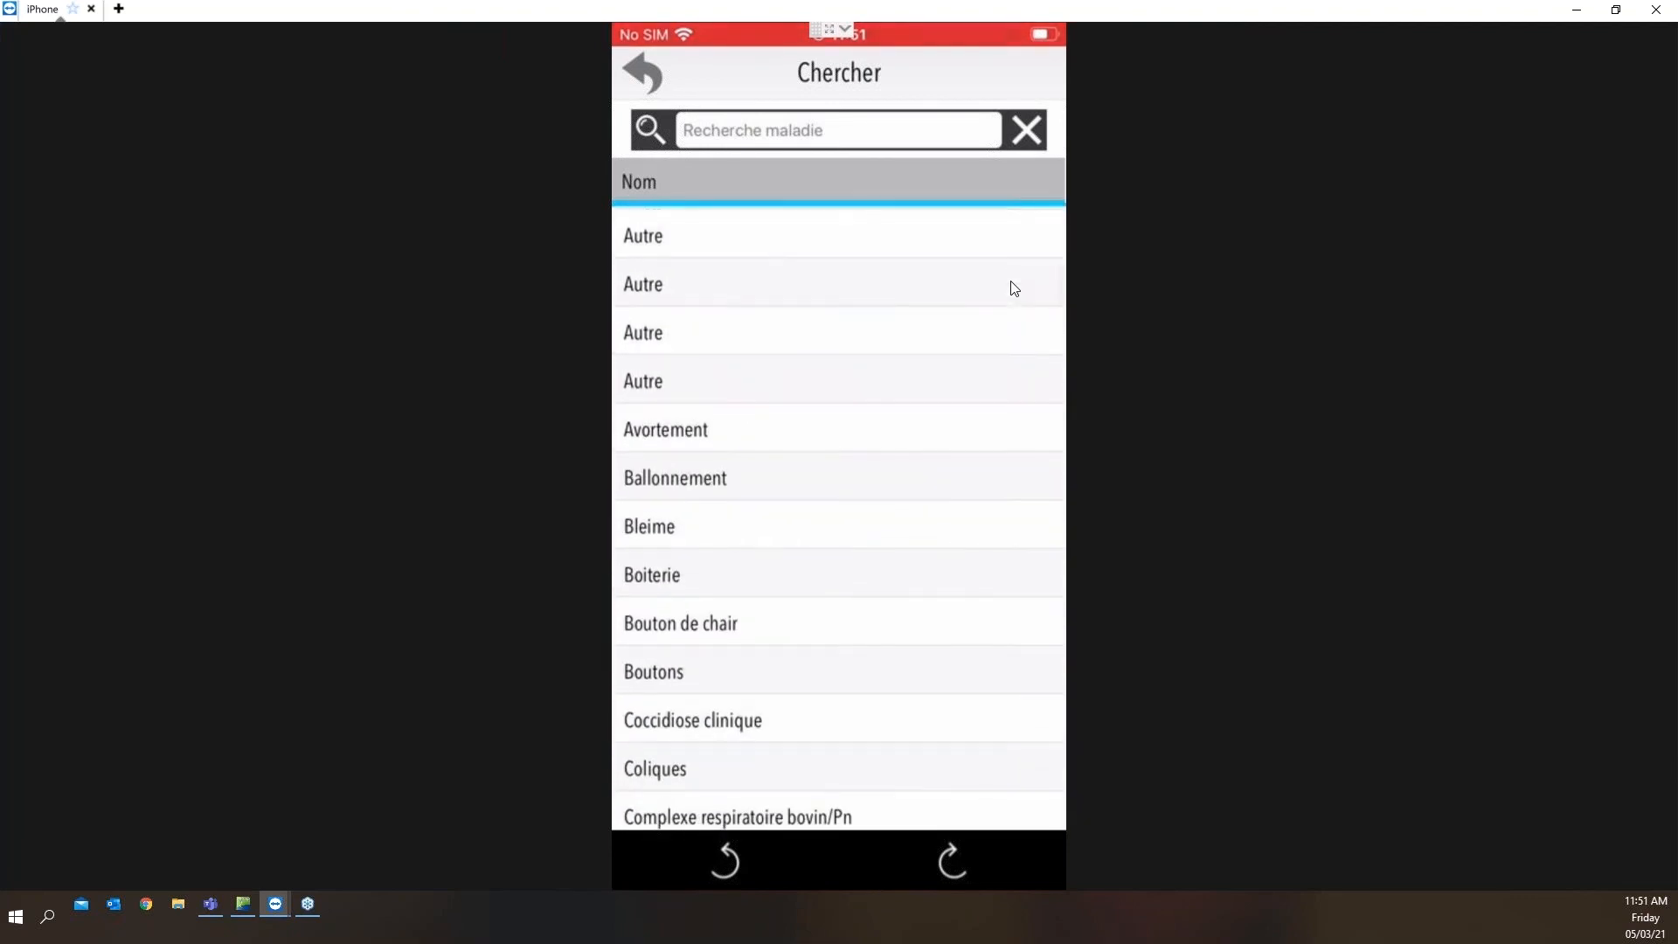
{"action": "left_click", "coordinate": [725, 595]}
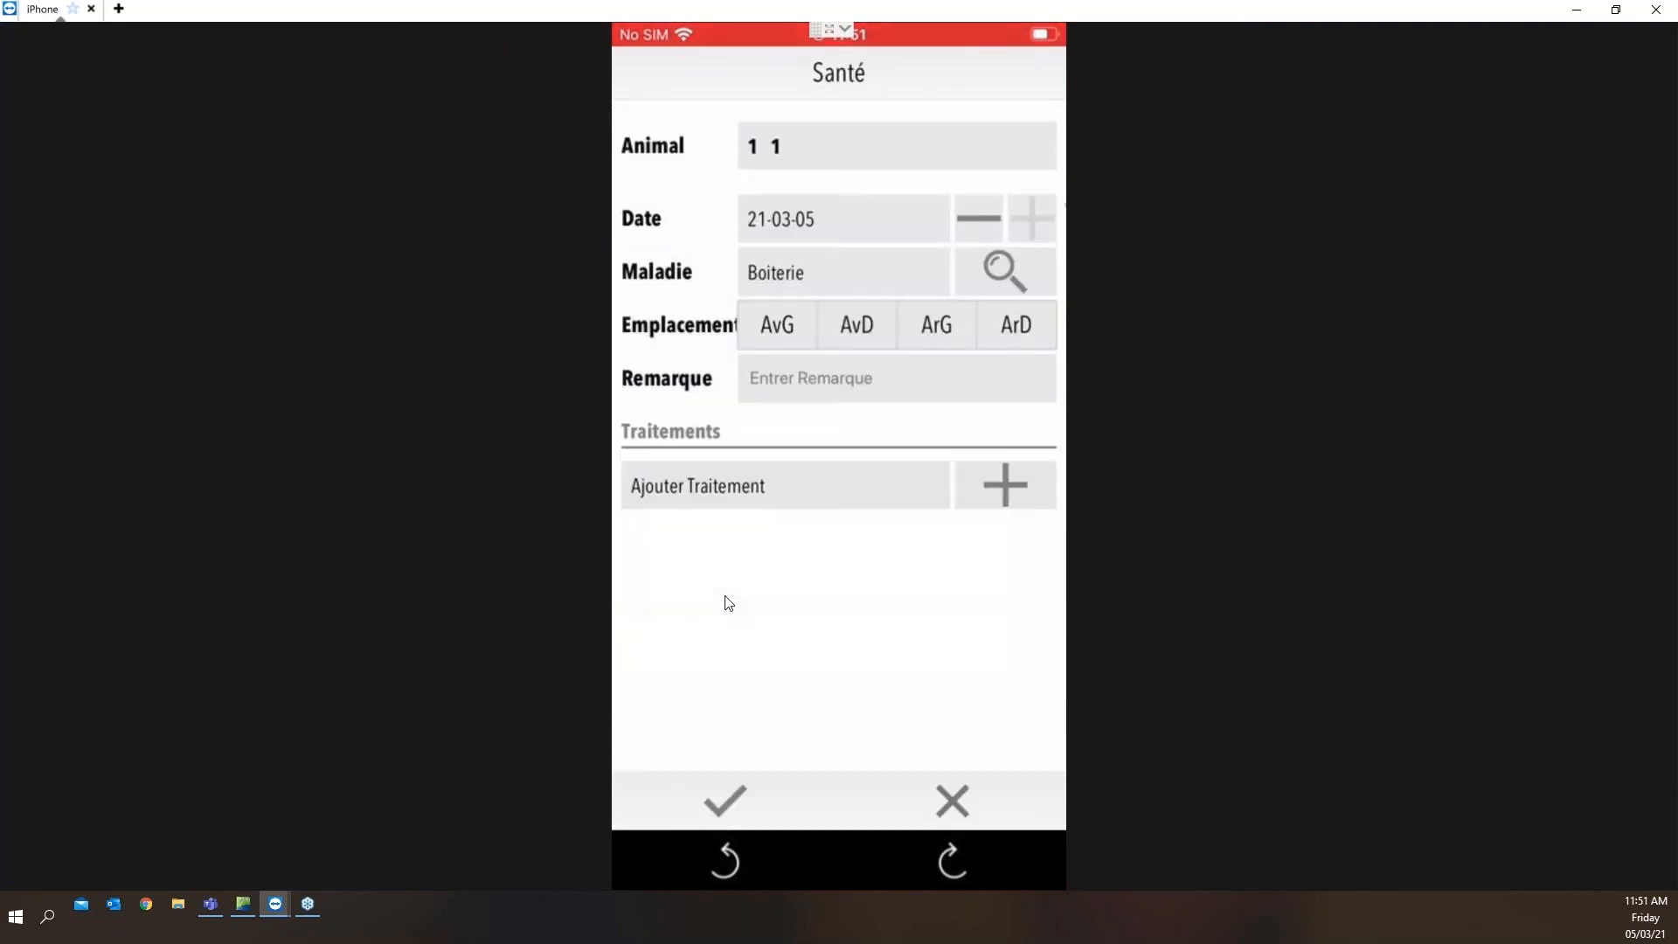
{"action": "left_click", "coordinate": [1024, 326]}
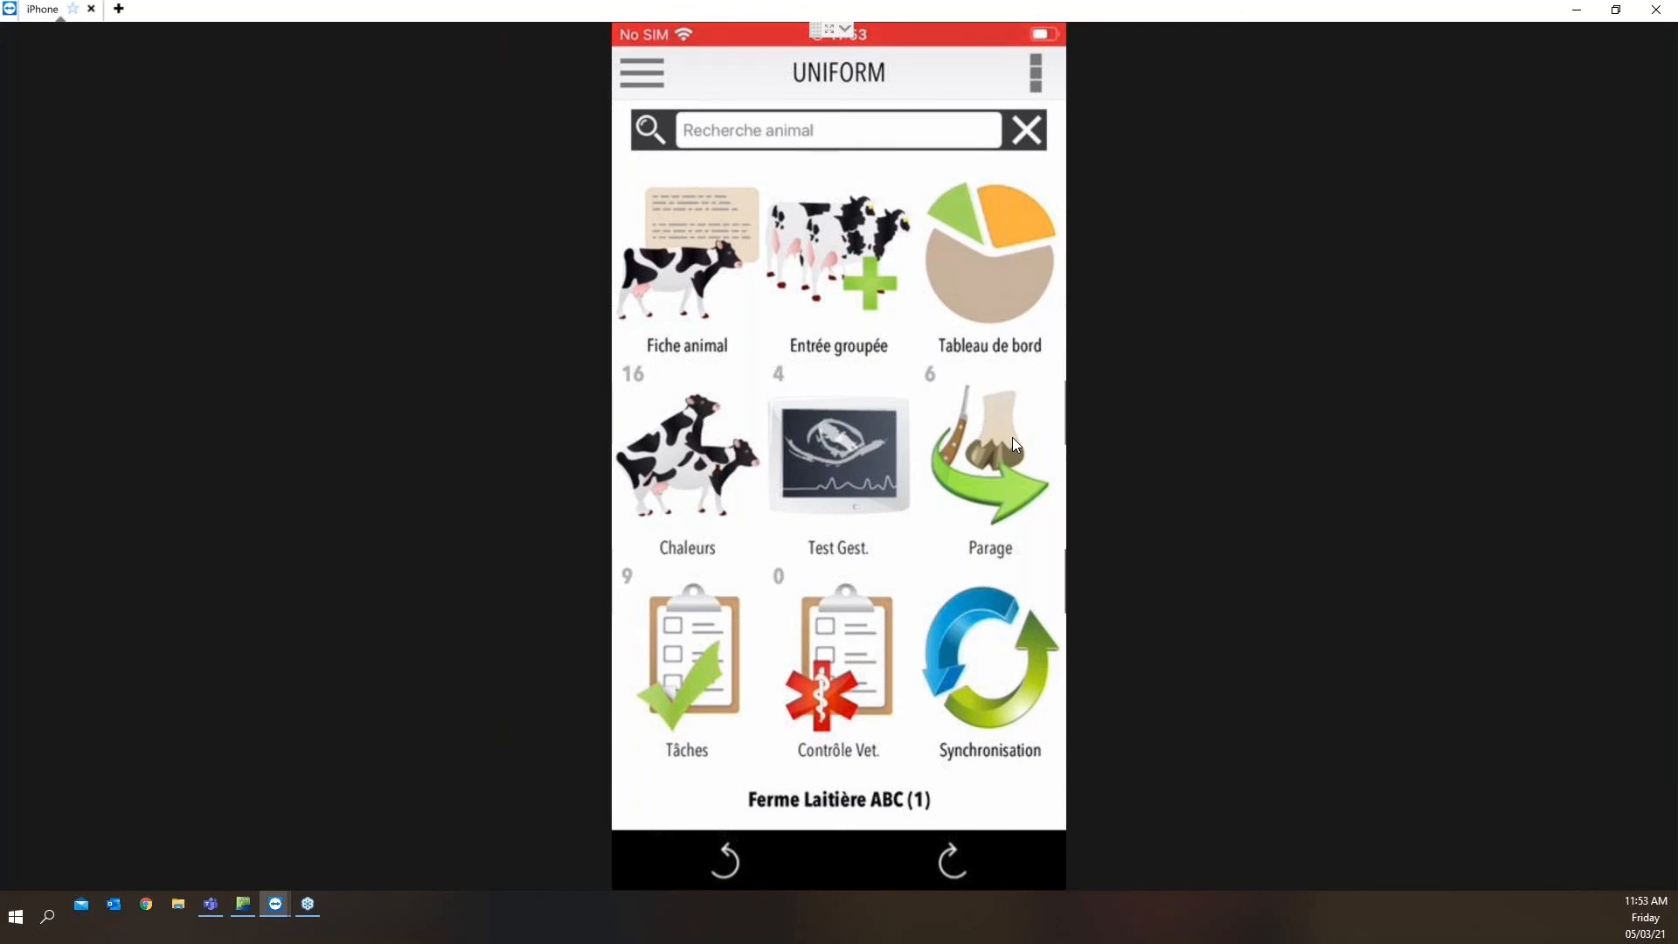
Check cow 1's planned Parage (boiteries) and the task list on the mobile app, and switch back to the UNIFORM desktop dashboard
{"action": "left_click", "coordinate": [978, 489]}
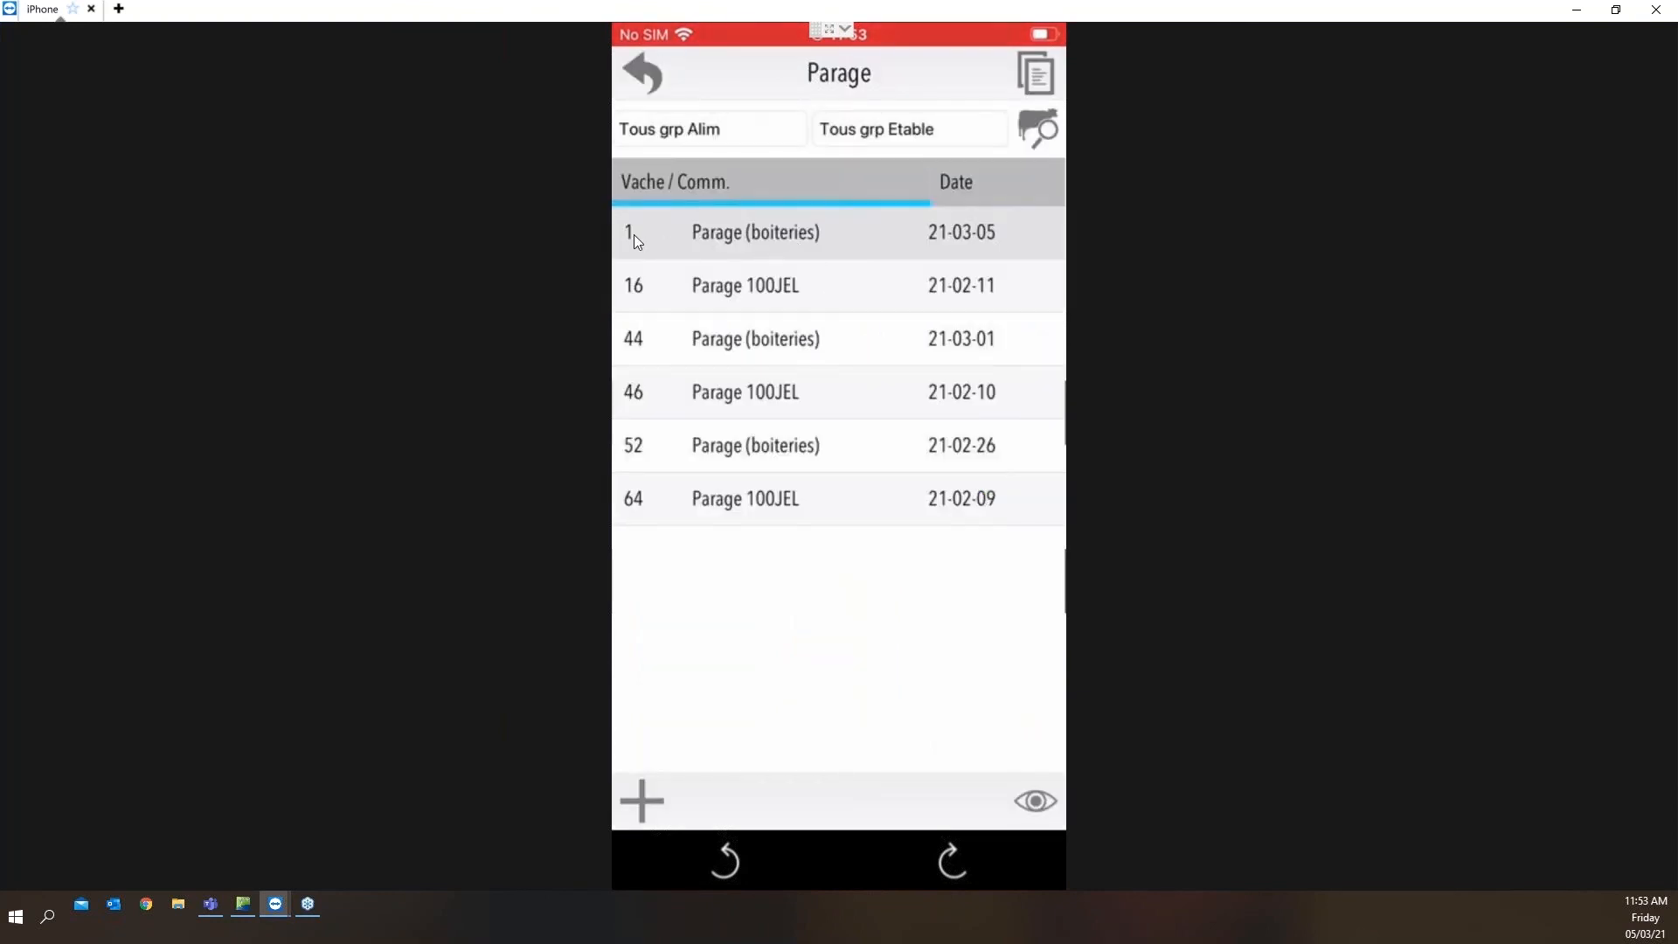
{"action": "left_click", "coordinate": [789, 241]}
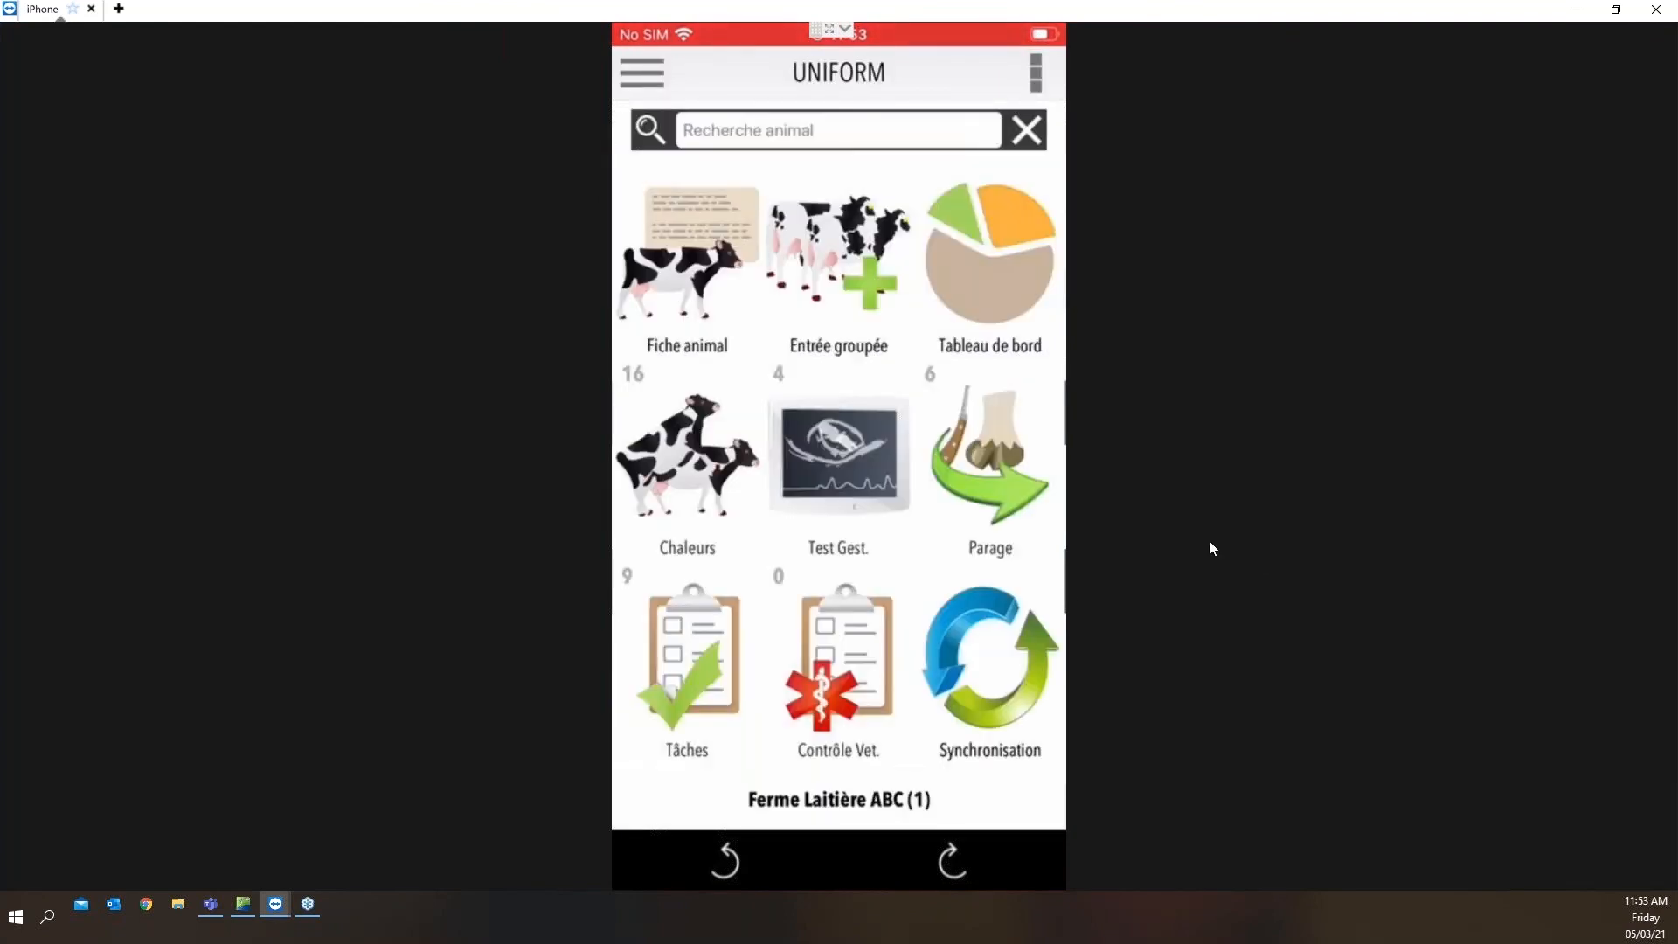
{"action": "left_click", "coordinate": [696, 643]}
{"action": "left_click", "coordinate": [1577, 10]}
{"action": "mouse_move", "coordinate": [83, 858]}
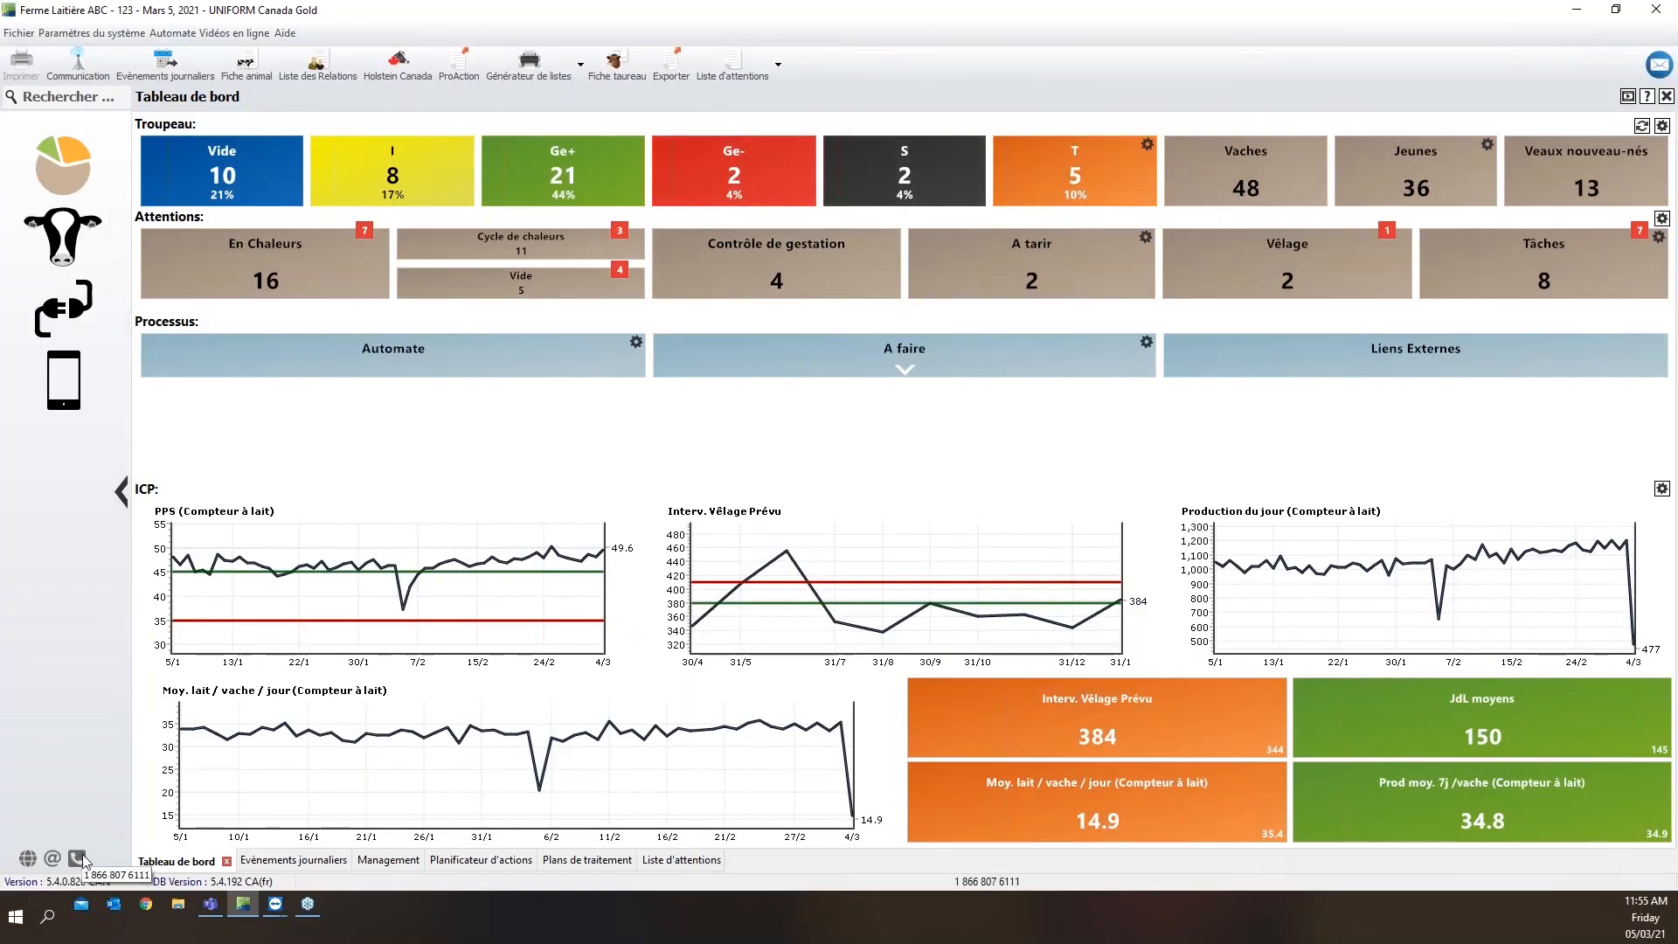